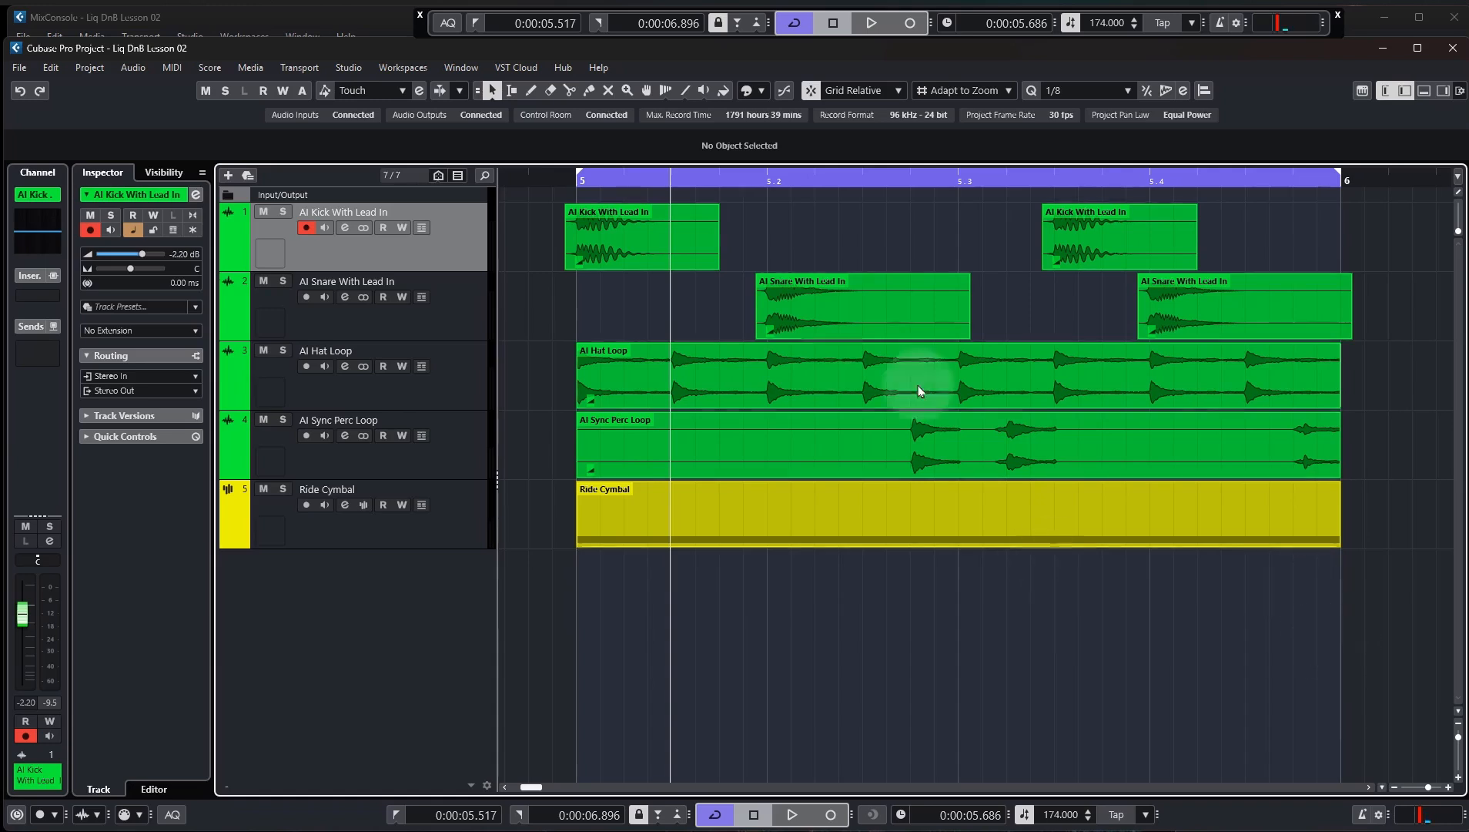
pyautogui.click(1043, 526)
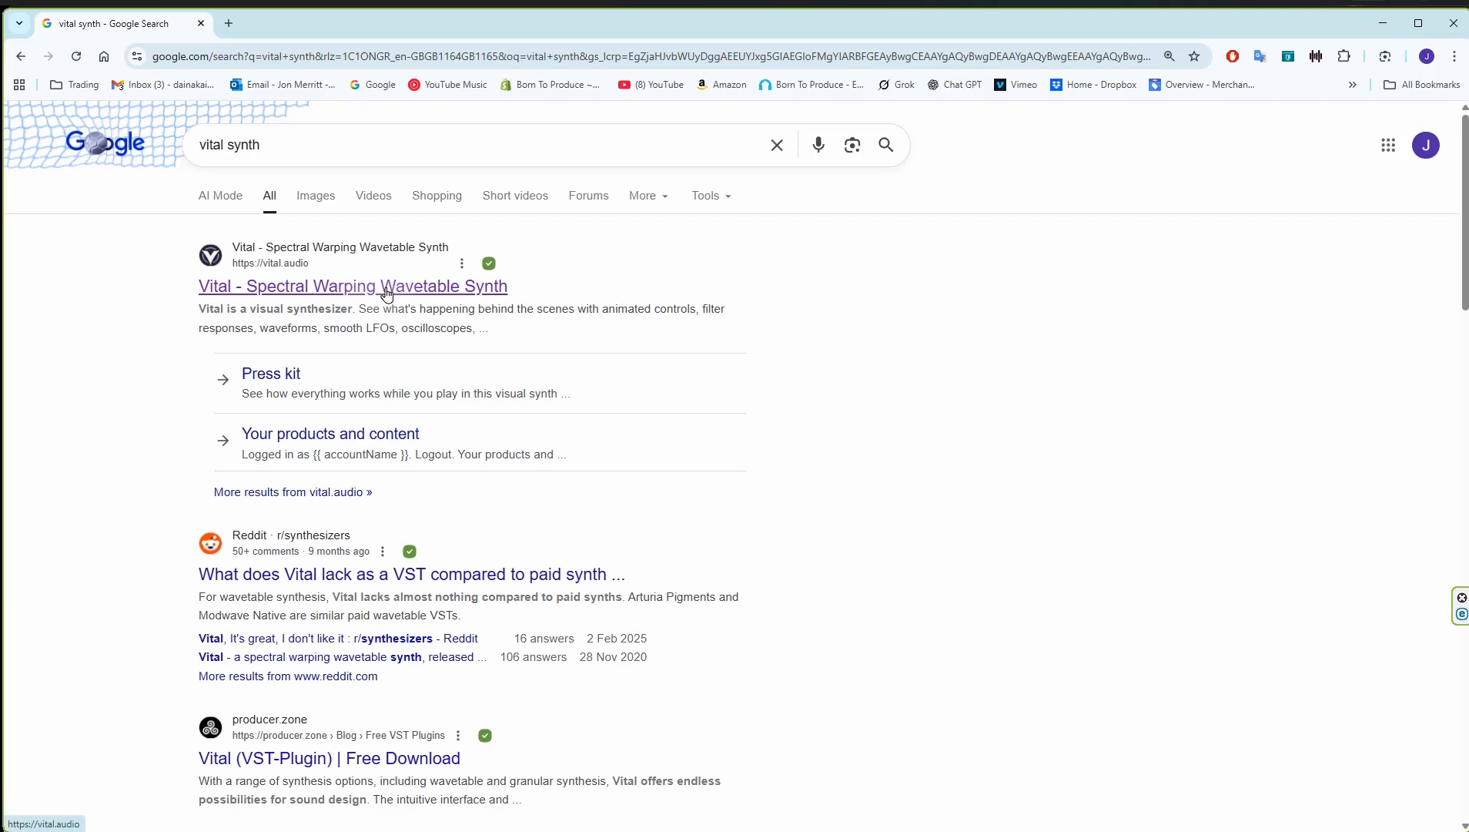
pyautogui.moveTo(258, 144); pyautogui.dragTo(202, 149)
pyautogui.click(321, 135)
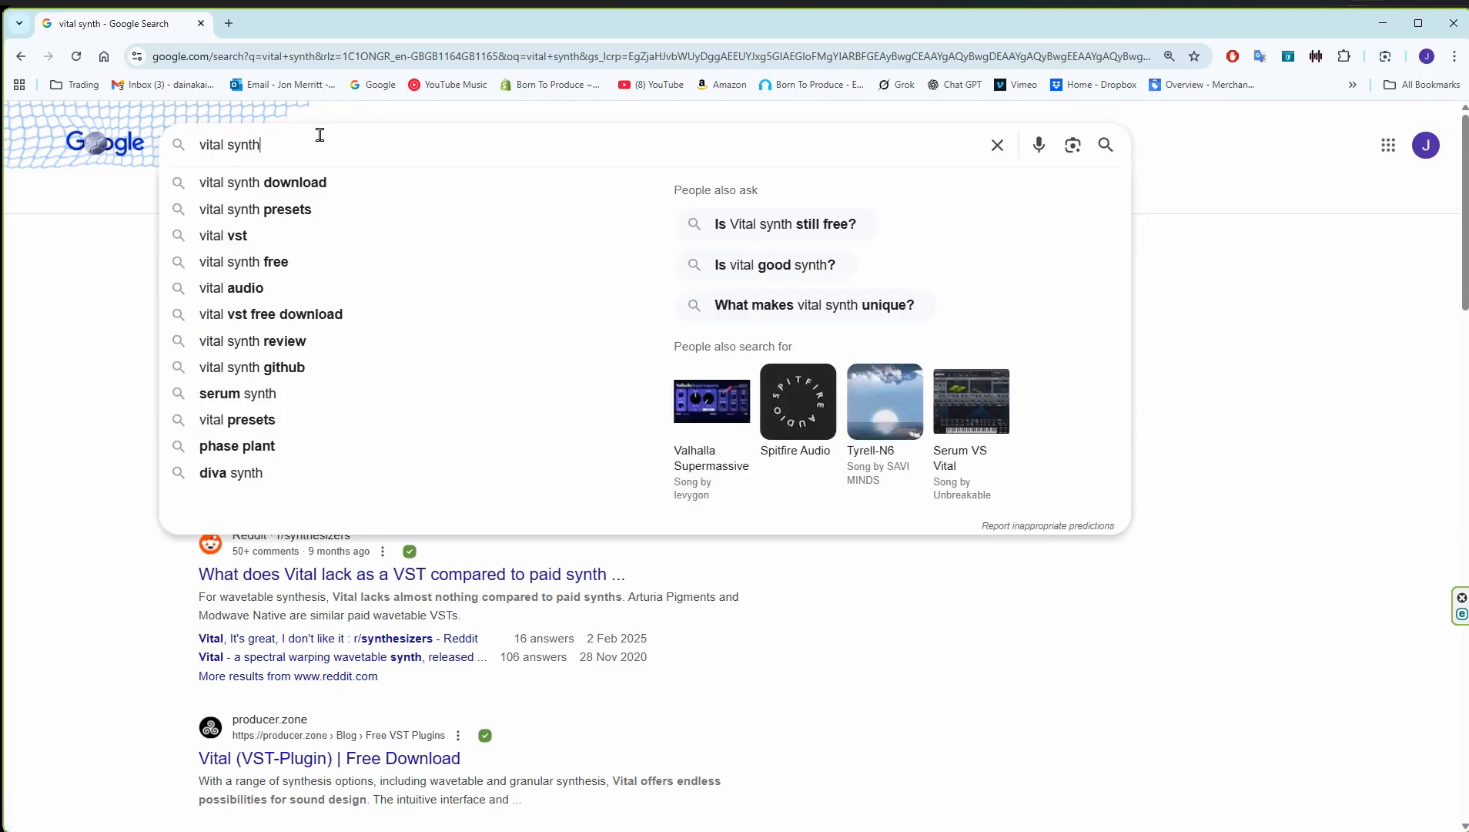
pyautogui.click(1236, 408)
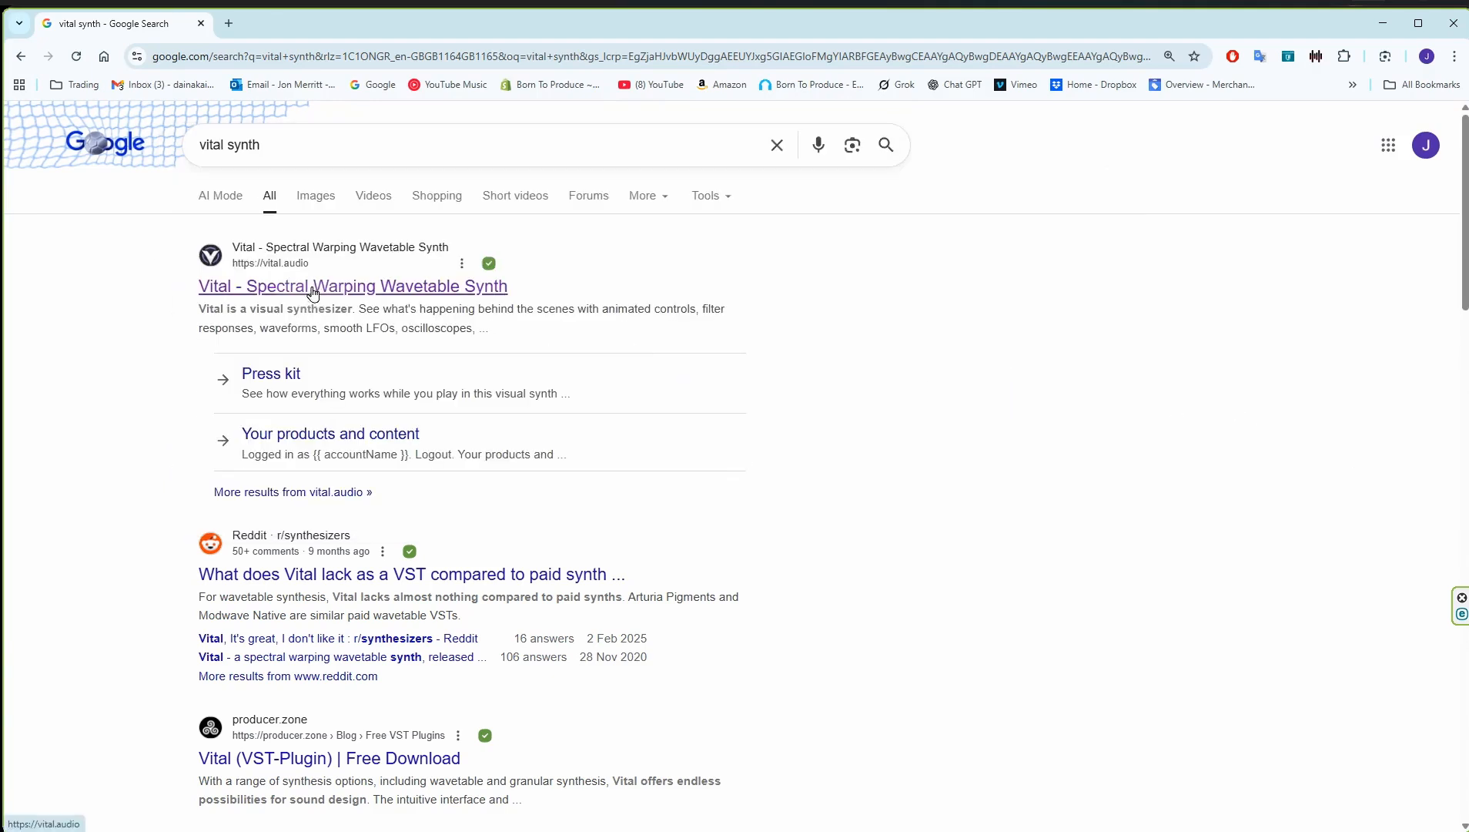
# Open the Vital synth website from the search results and choose the free Basic edition in its Get Vital section
pyautogui.click(333, 294)
pyautogui.click(1113, 136)
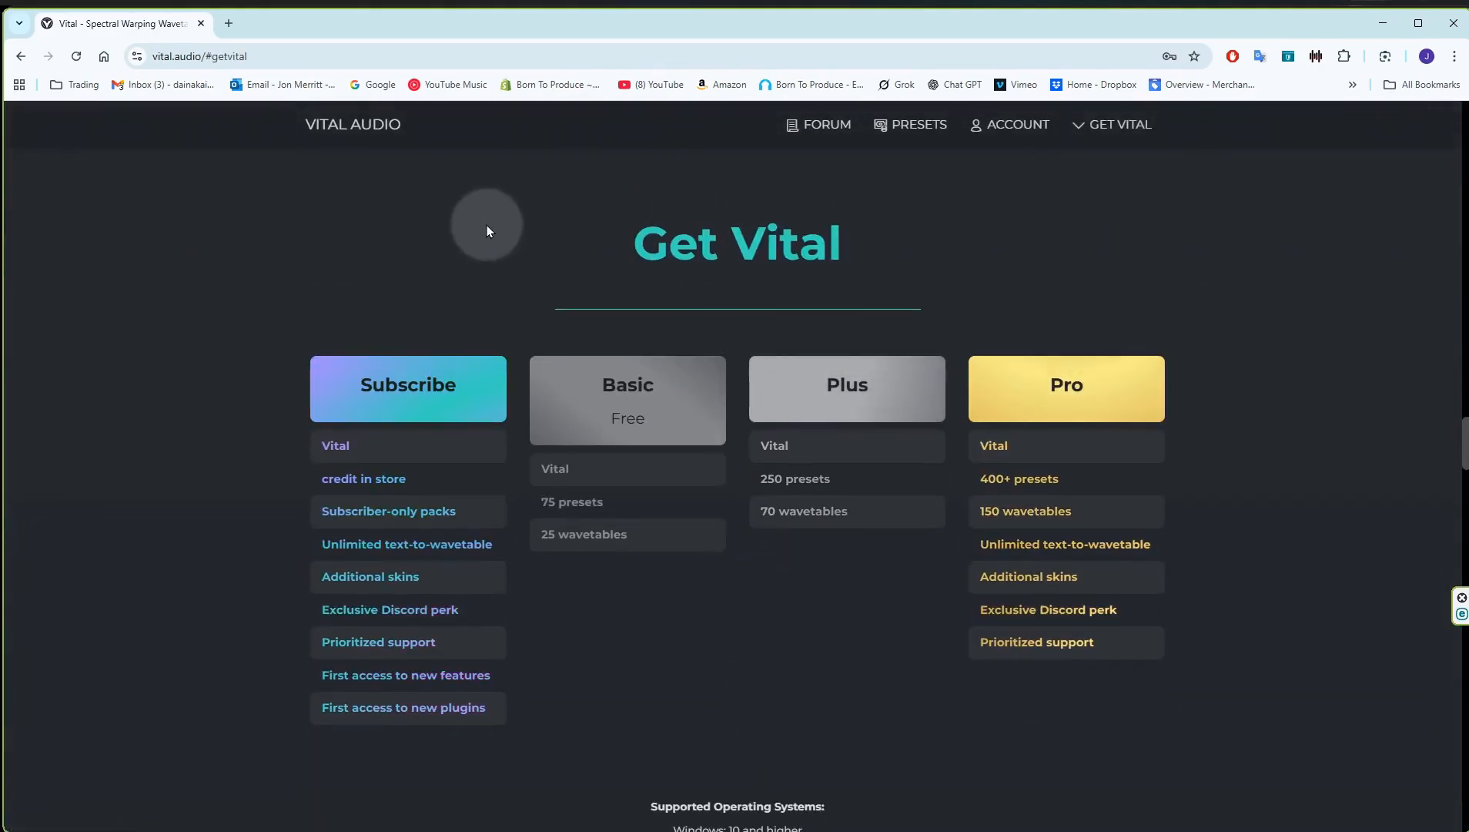
pyautogui.click(640, 394)
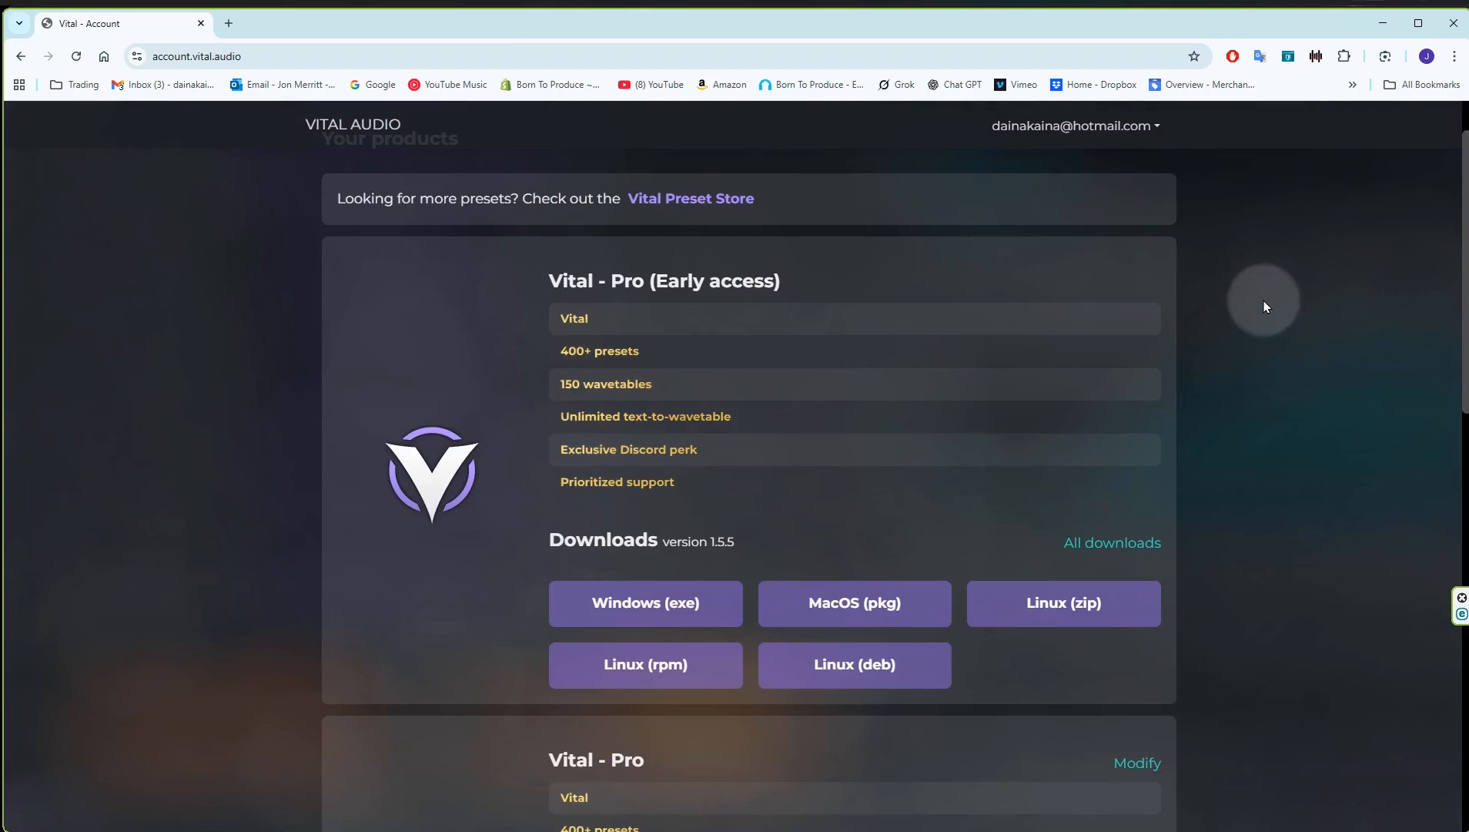
# Examine the account's product list, including the Vital download options for each operating system and the version number
pyautogui.scroll(1, 1278, 379)
pyautogui.scroll(-1, 1279, 380)
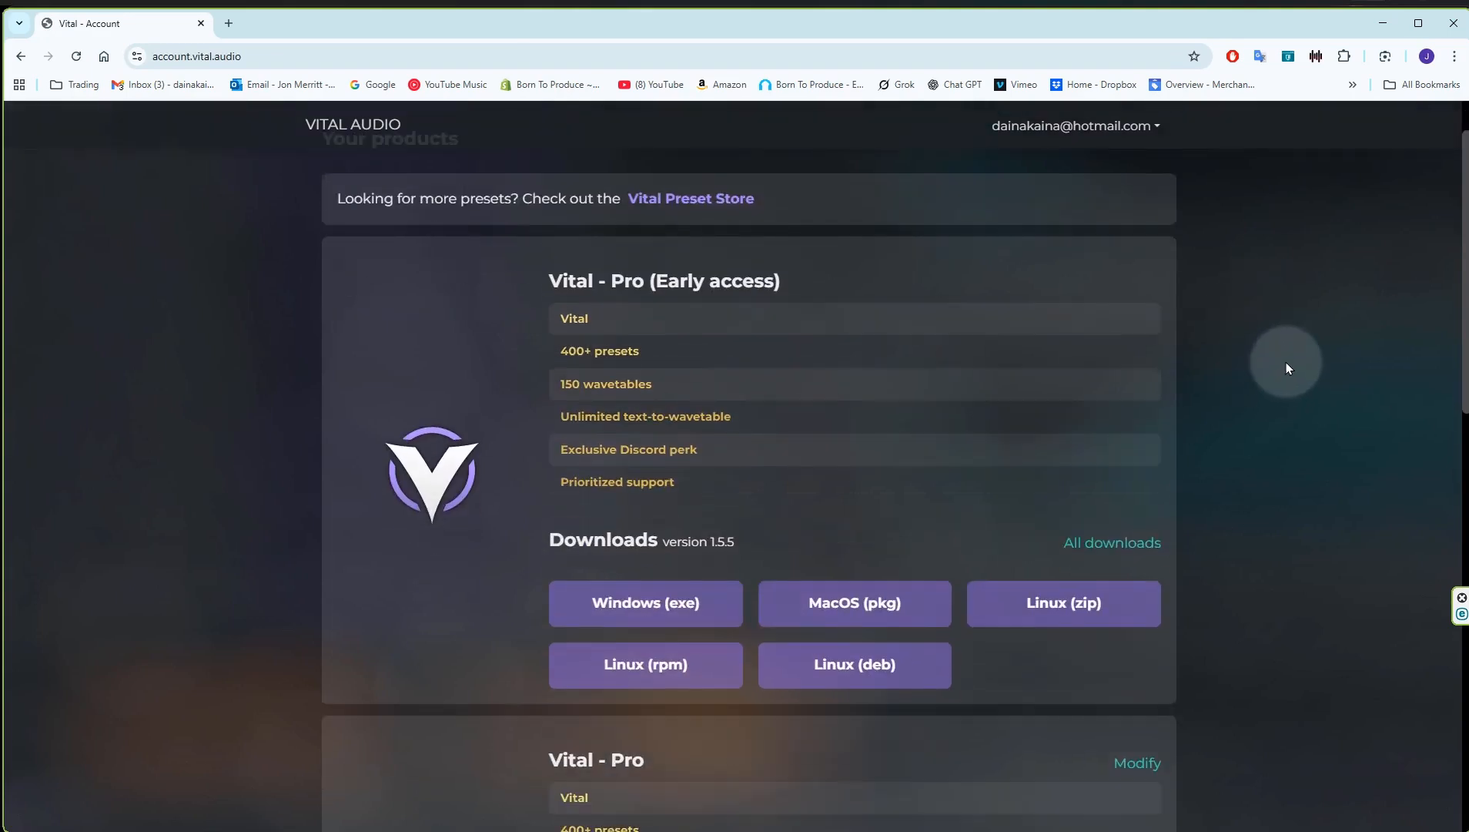
pyautogui.scroll(1, 1294, 384)
pyautogui.scroll(-2, 1096, 270)
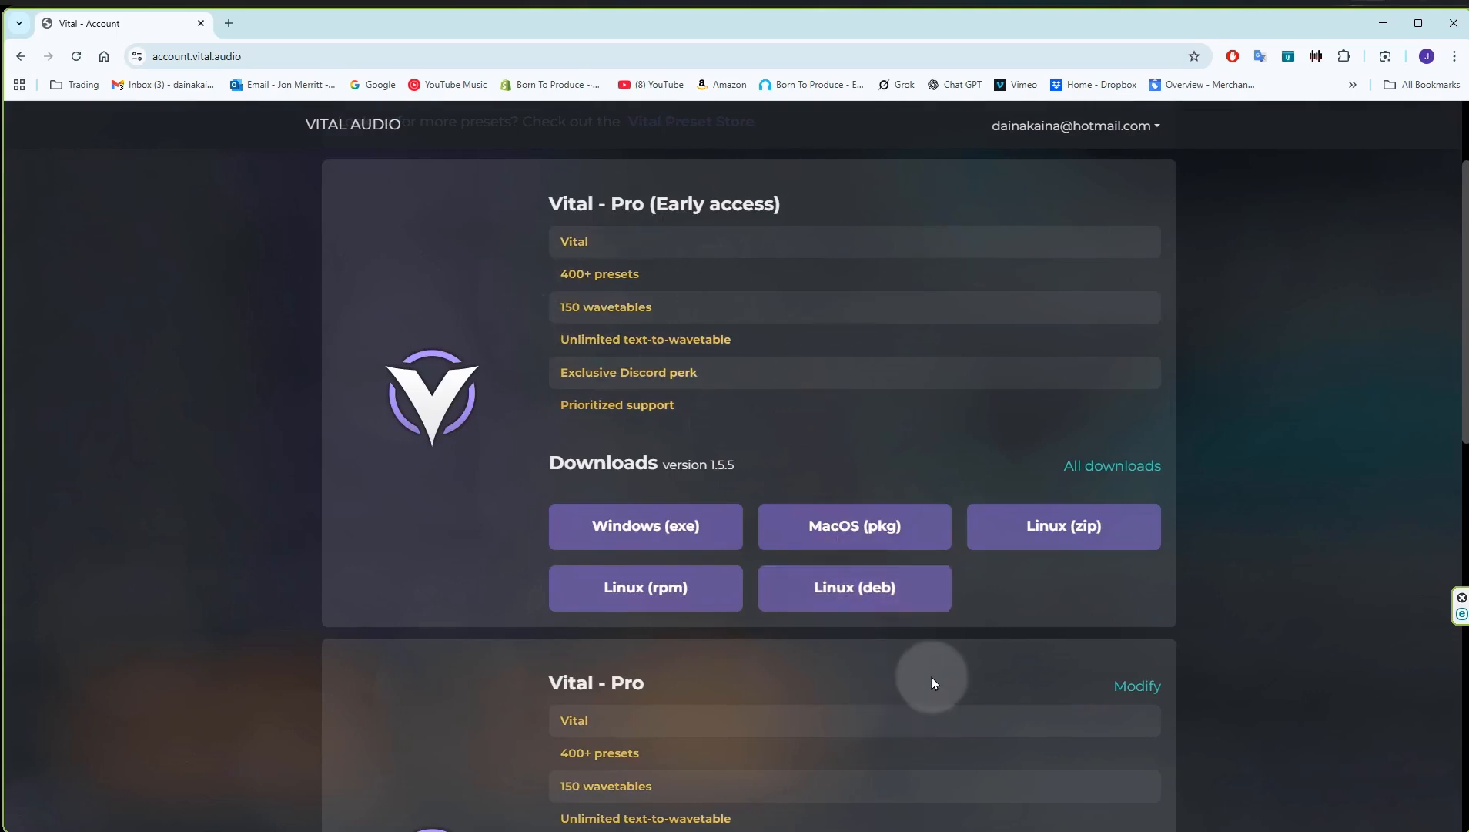
pyautogui.scroll(-5, 931, 677)
pyautogui.scroll(7, 932, 677)
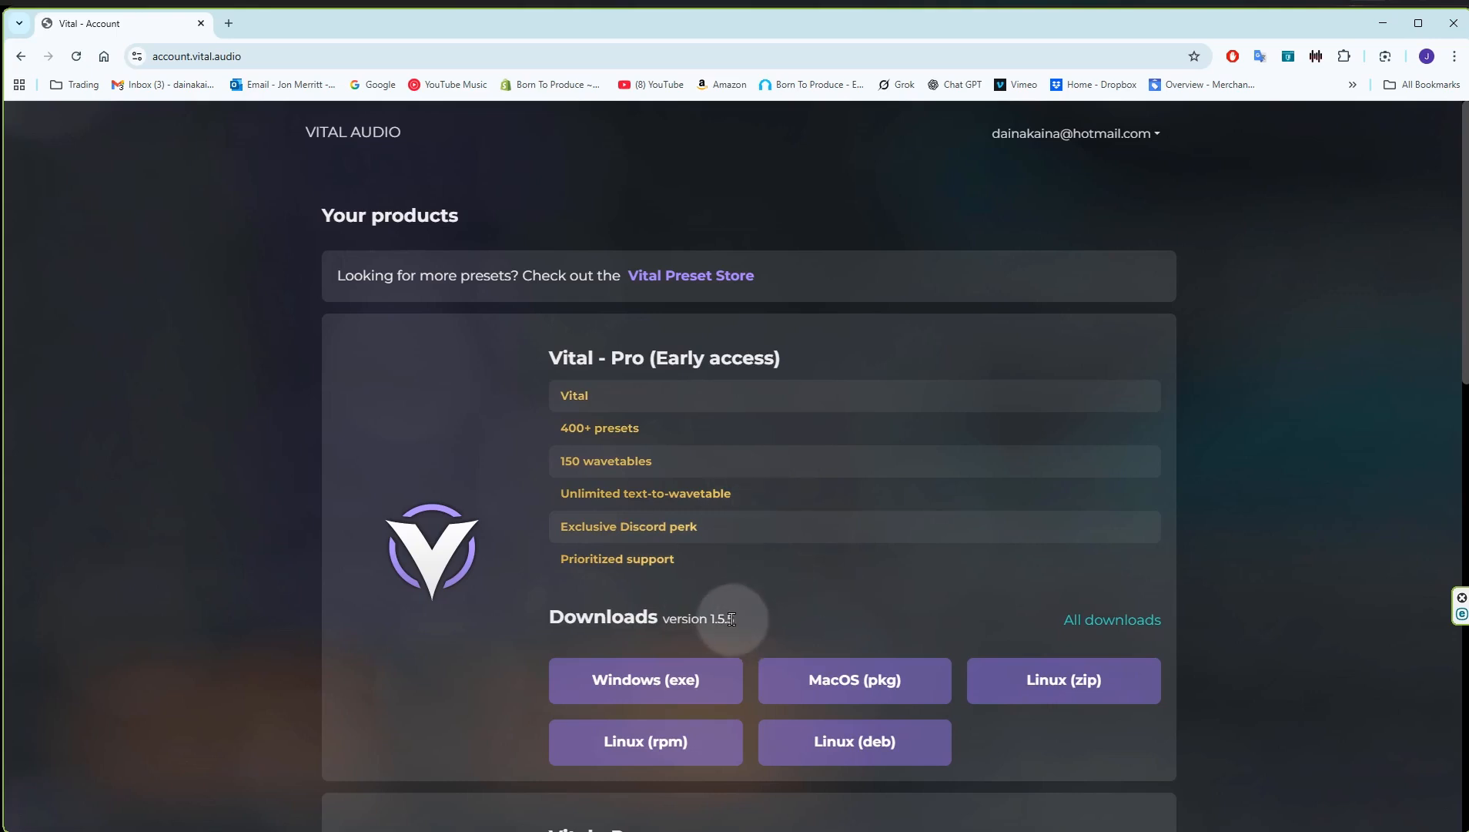
pyautogui.moveTo(734, 620); pyautogui.dragTo(664, 622)
pyautogui.click(766, 621)
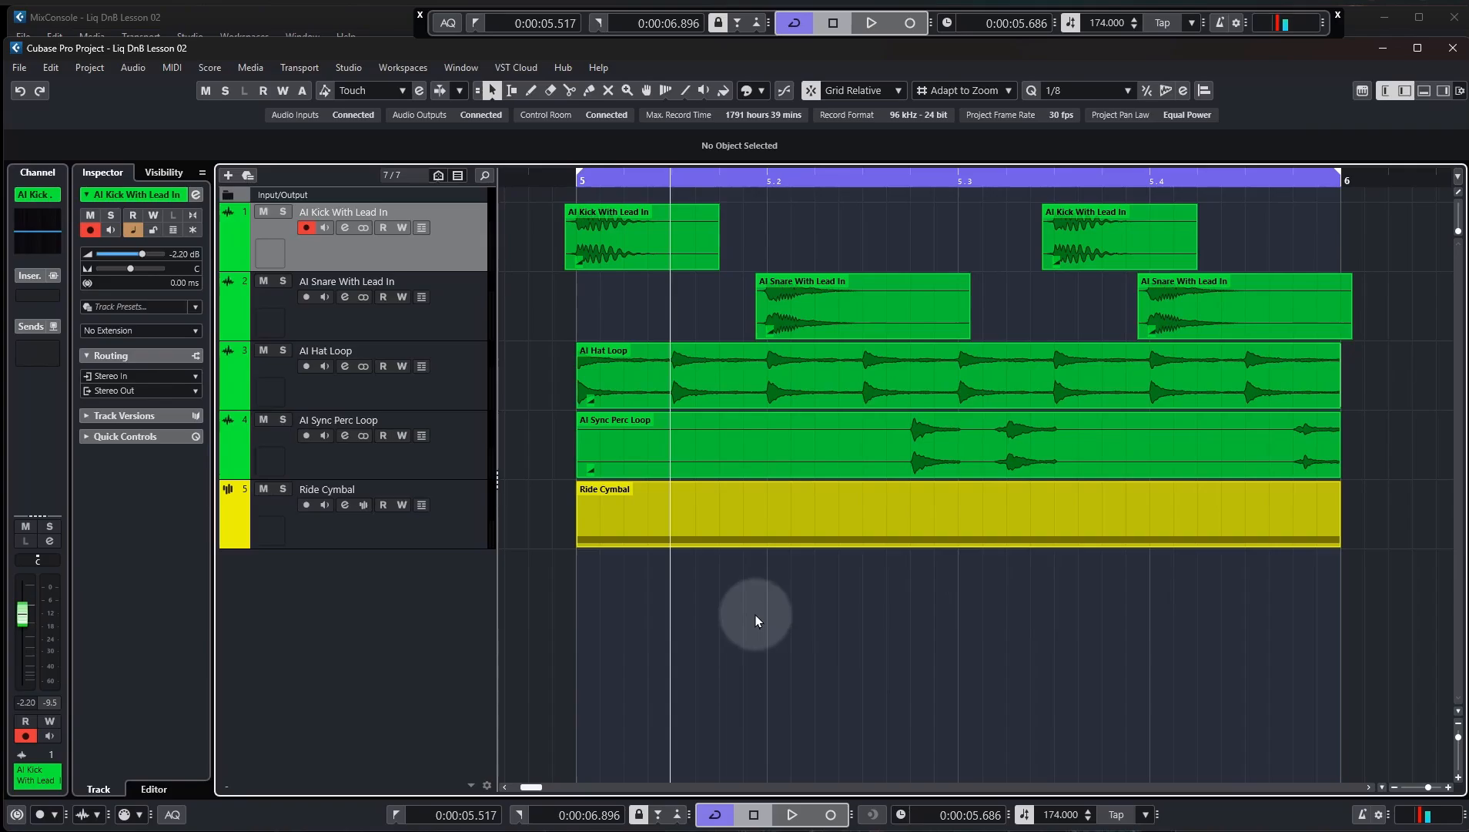
# Add an instrument track to the Cubase project with Vital as its instrument
pyautogui.rightClick(389, 570)
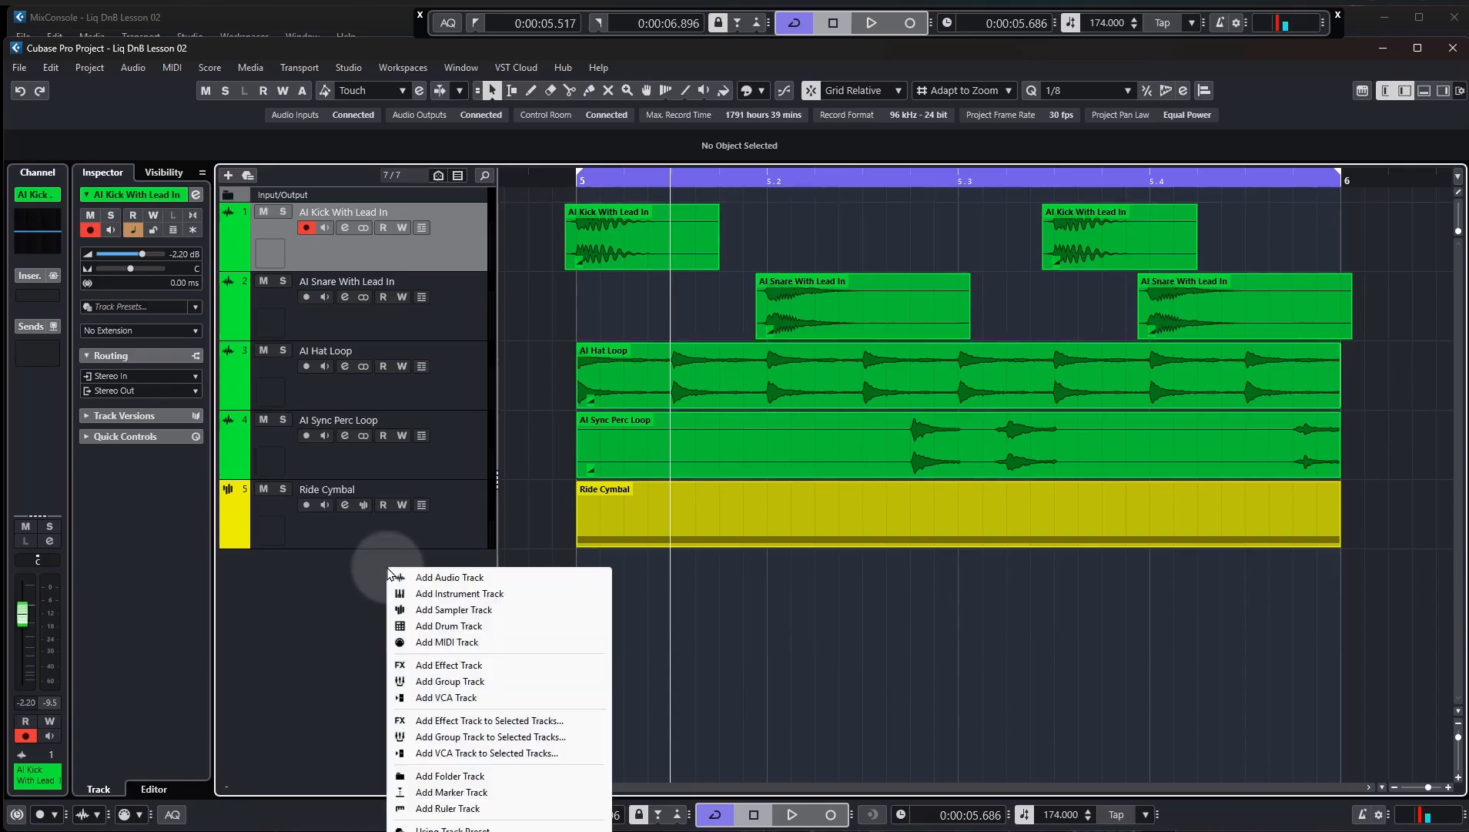
pyautogui.click(443, 595)
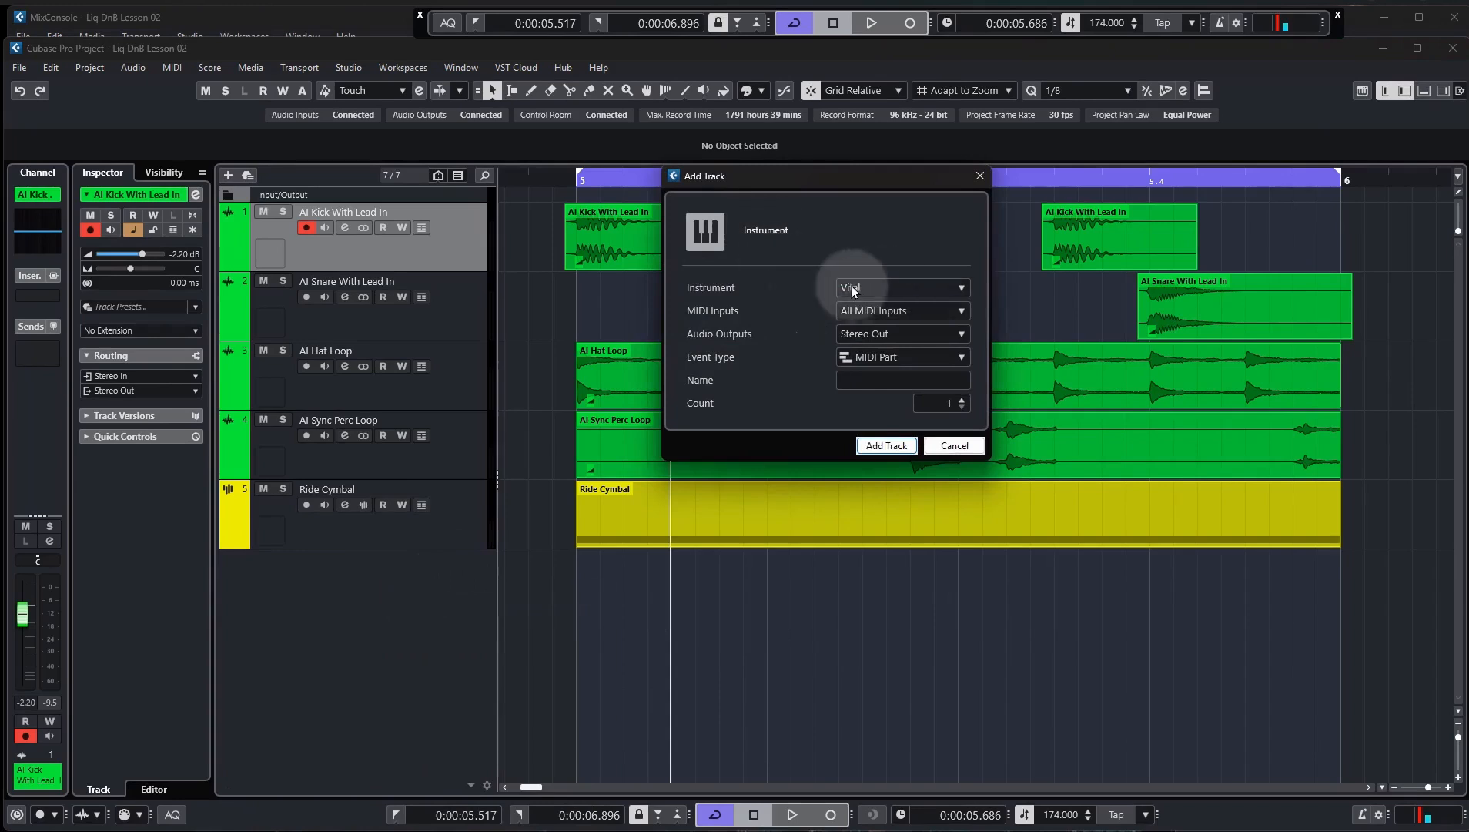
pyautogui.click(884, 287)
pyautogui.click(897, 686)
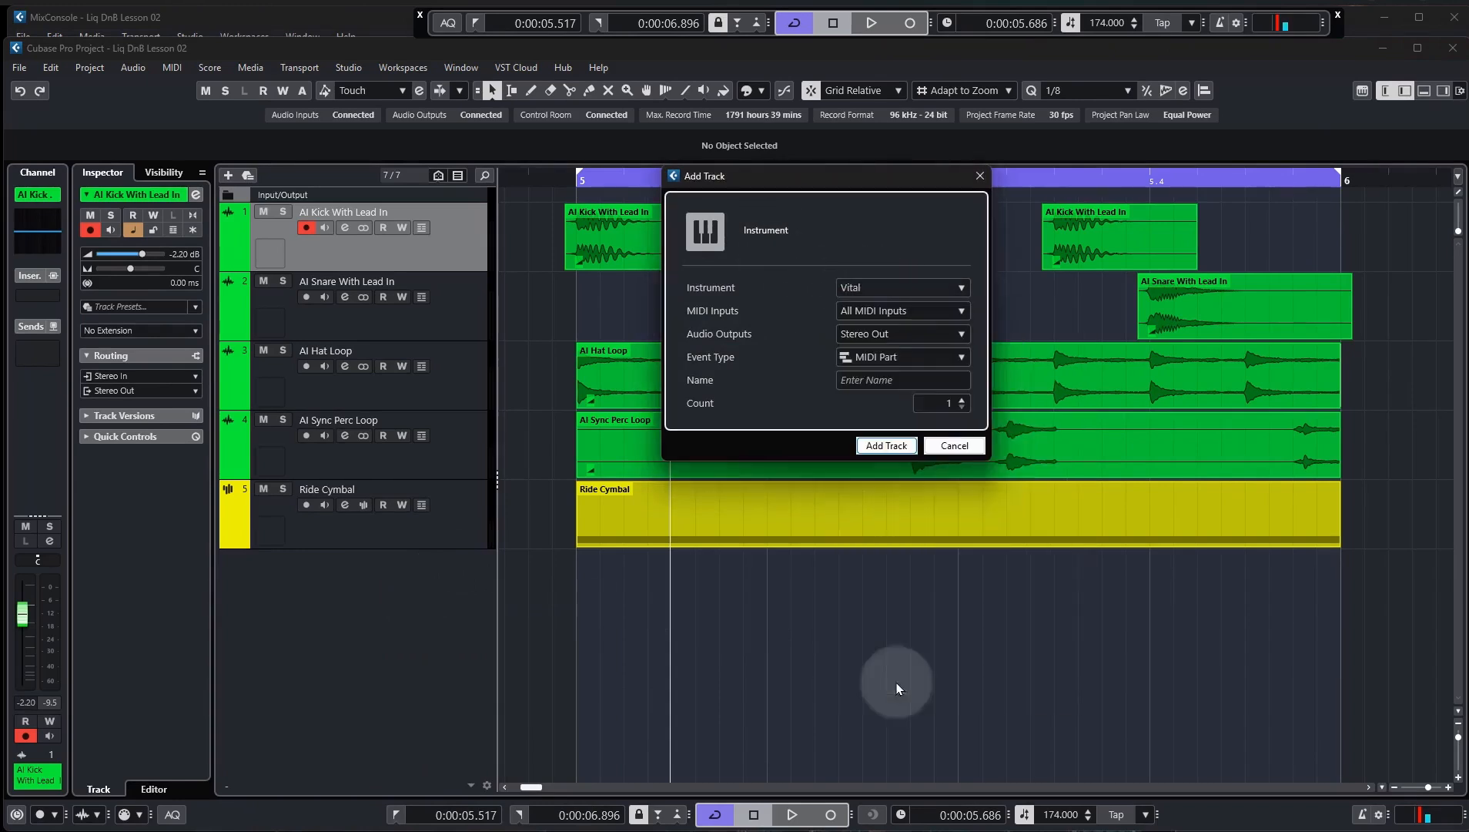
pyautogui.click(886, 445)
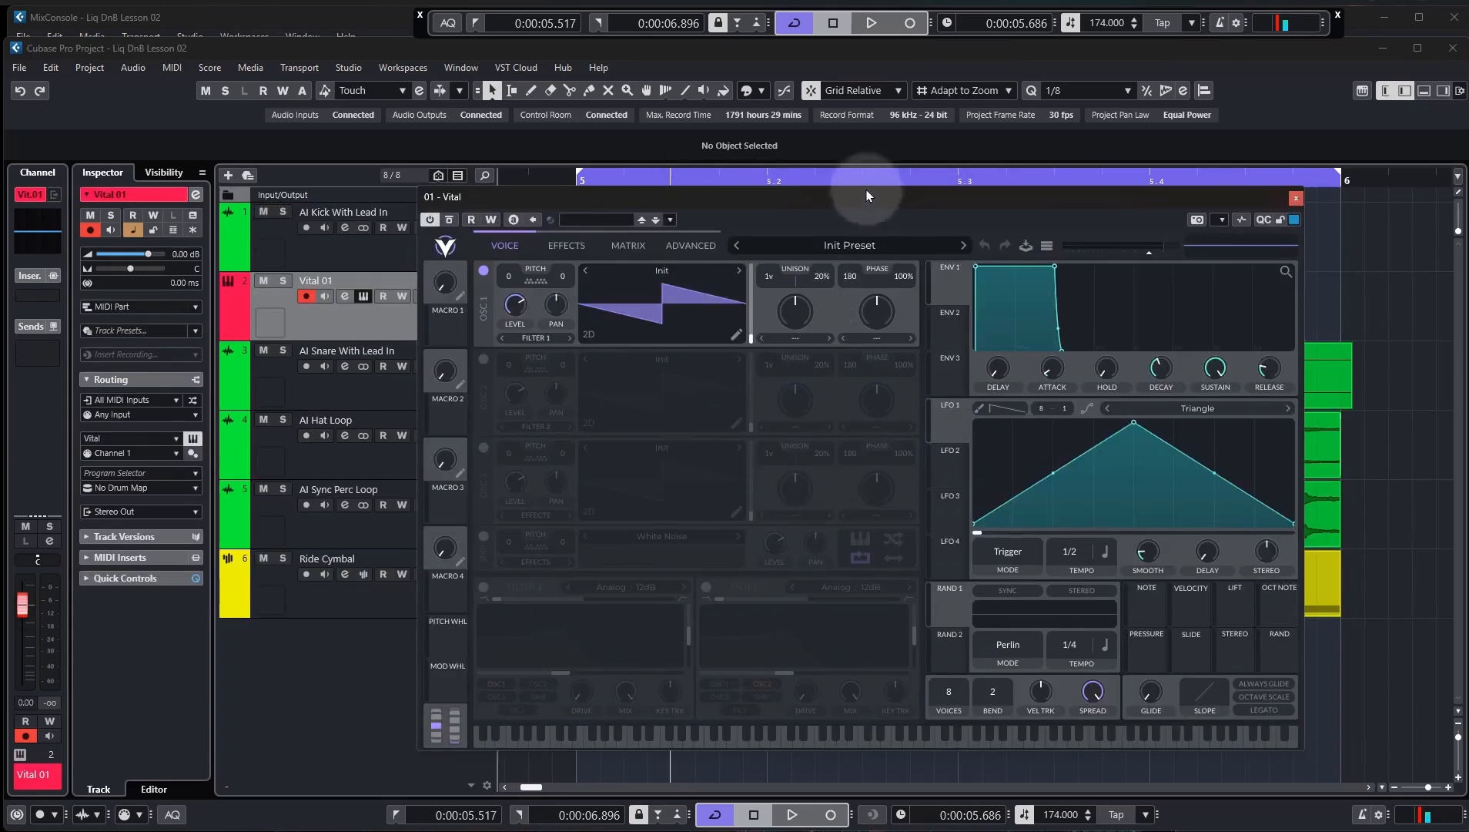
# Reposition the Vital window and load the external preset Simple Piano.vital from the Vital Presets folder in Workfiles
pyautogui.moveTo(866, 192)
pyautogui.mouseDown()
pyautogui.moveTo(857, 221)
pyautogui.moveTo(849, 193)
pyautogui.mouseUp()
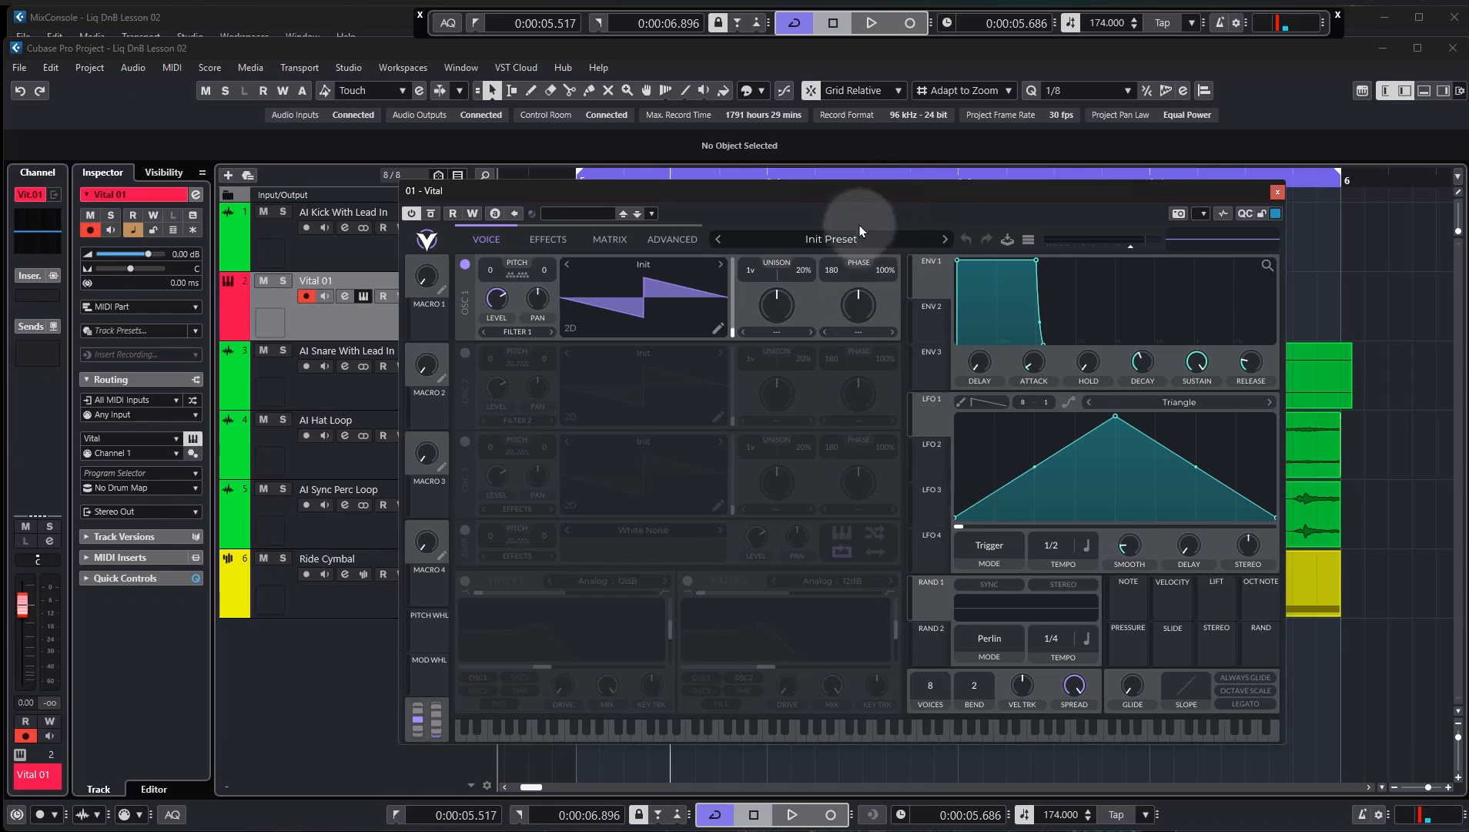
pyautogui.moveTo(864, 193)
pyautogui.mouseDown()
pyautogui.moveTo(884, 183)
pyautogui.moveTo(873, 177)
pyautogui.mouseUp()
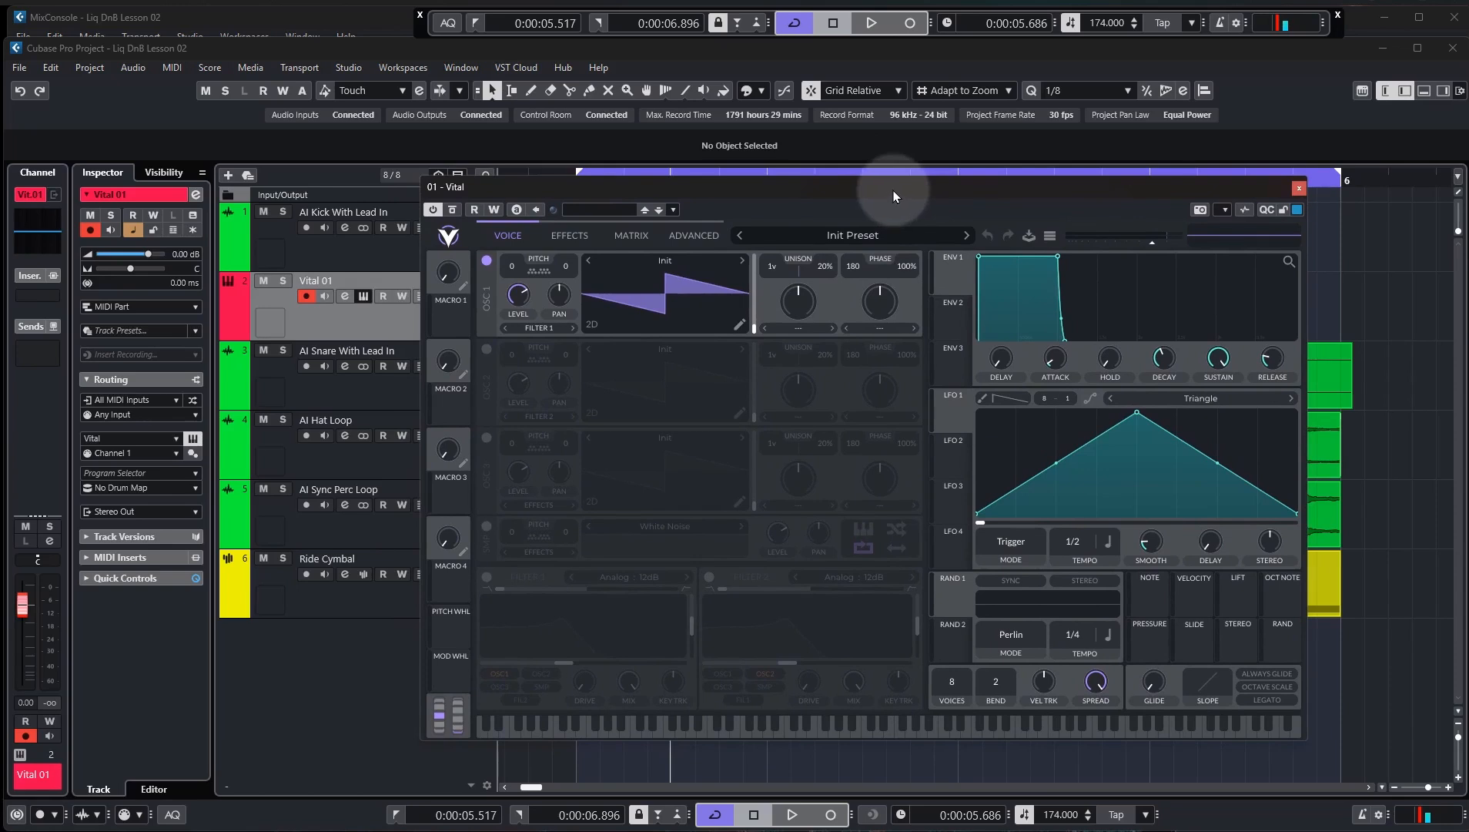
pyautogui.moveTo(893, 190)
pyautogui.mouseDown()
pyautogui.moveTo(910, 162)
pyautogui.moveTo(901, 170)
pyautogui.mouseUp()
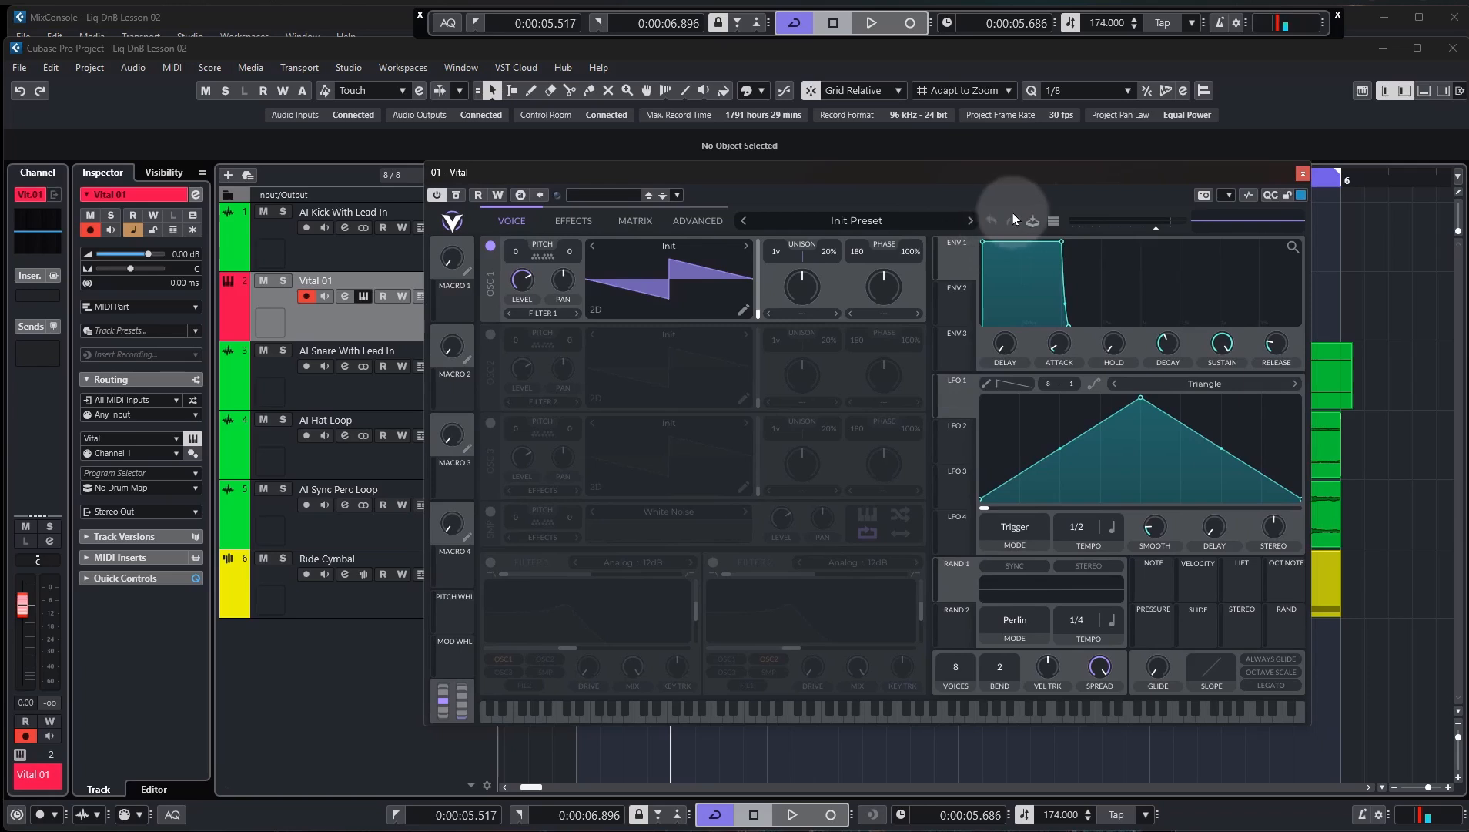
pyautogui.click(1054, 222)
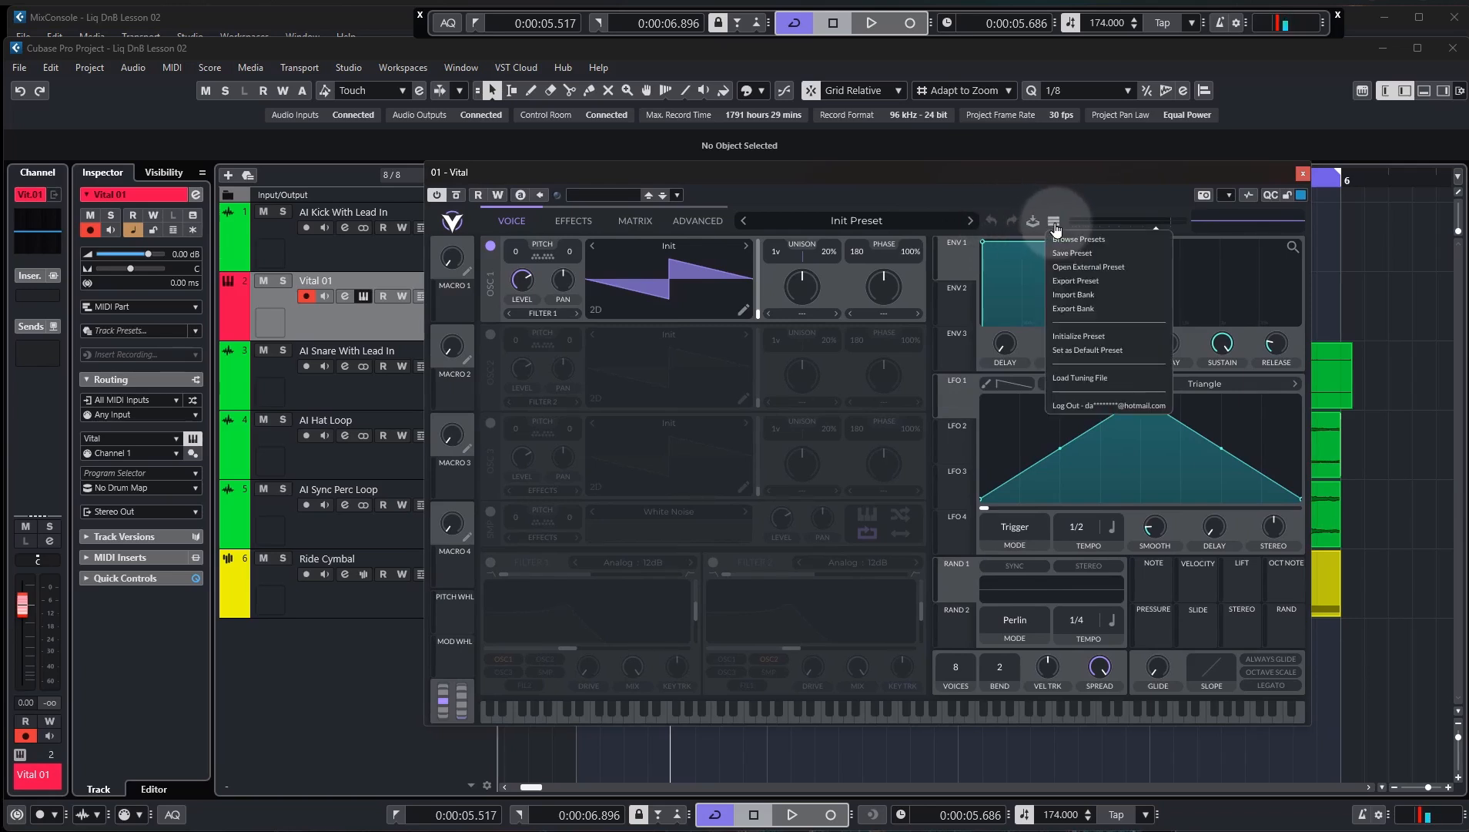
pyautogui.click(1080, 270)
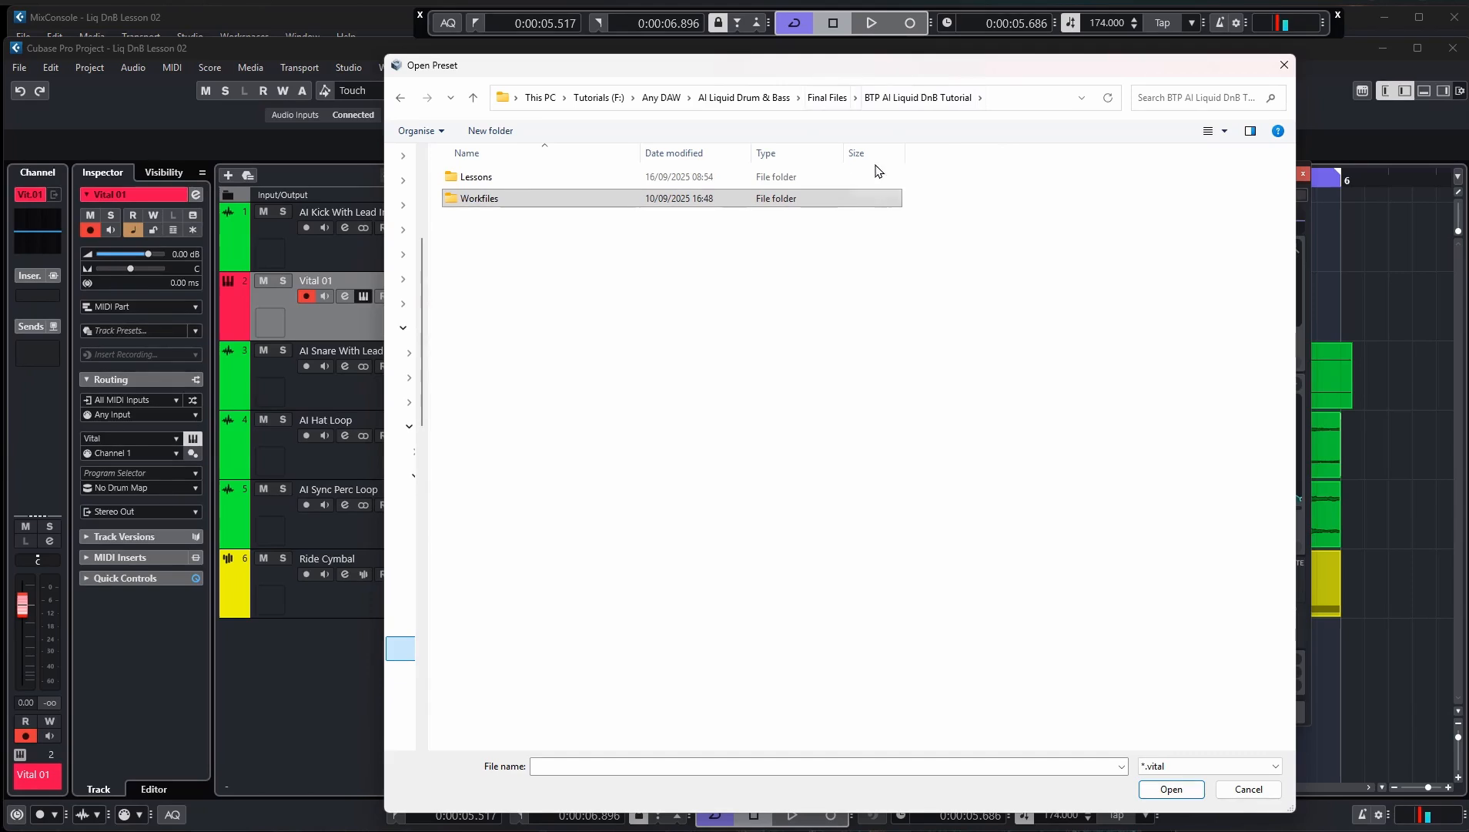
pyautogui.doubleClick(479, 198)
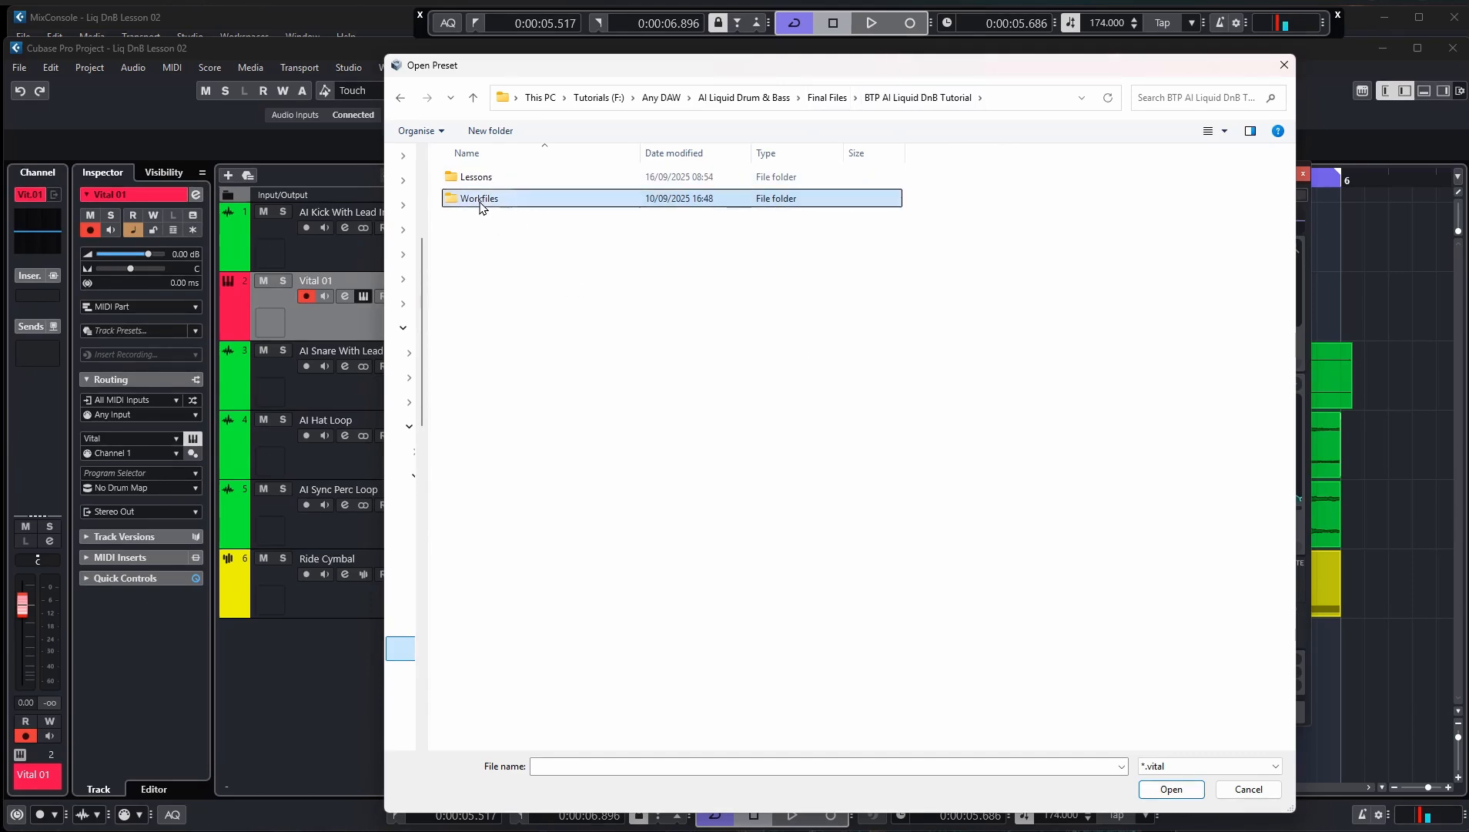
pyautogui.doubleClick(488, 243)
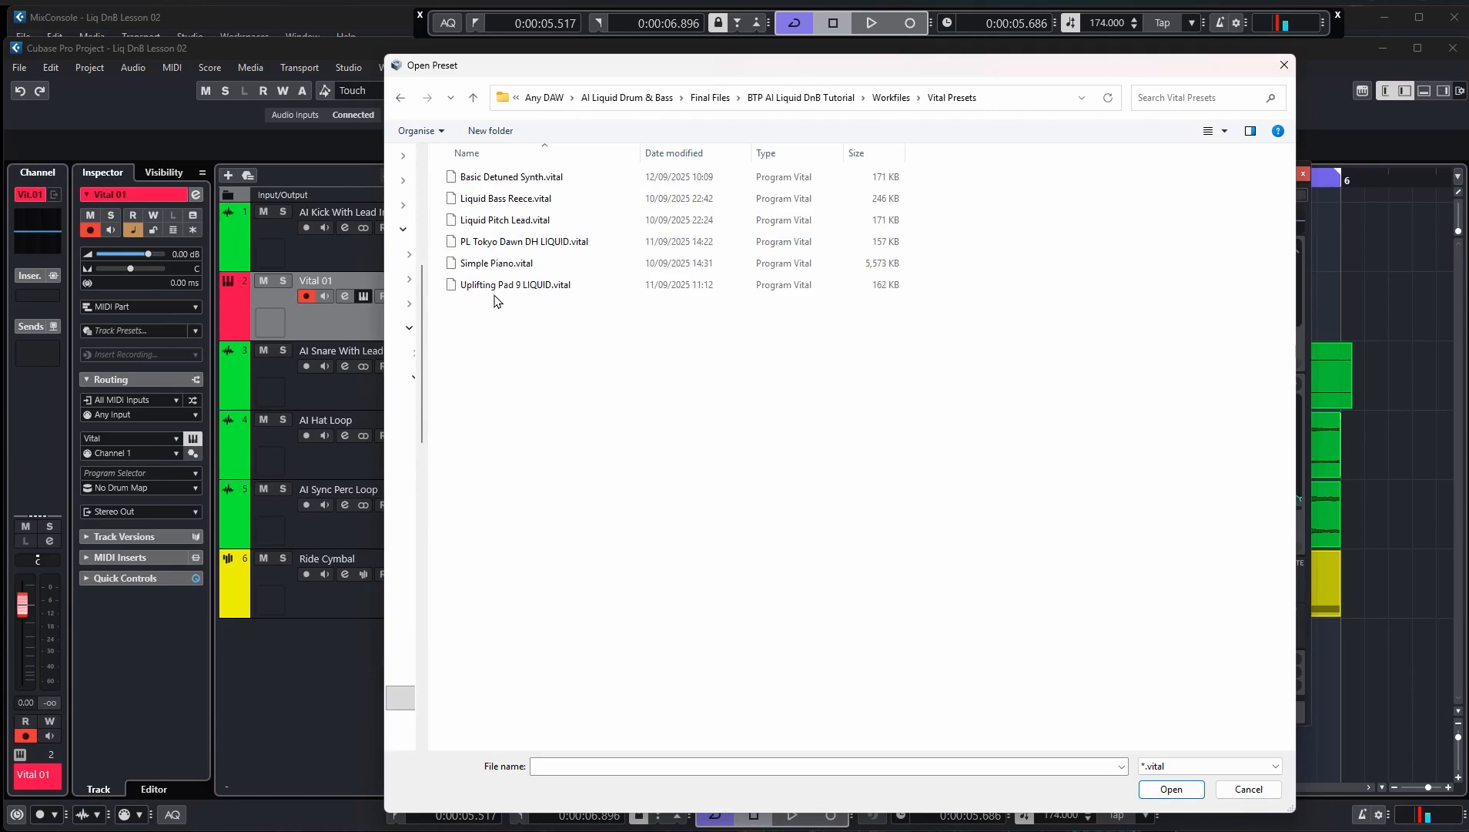
pyautogui.doubleClick(475, 265)
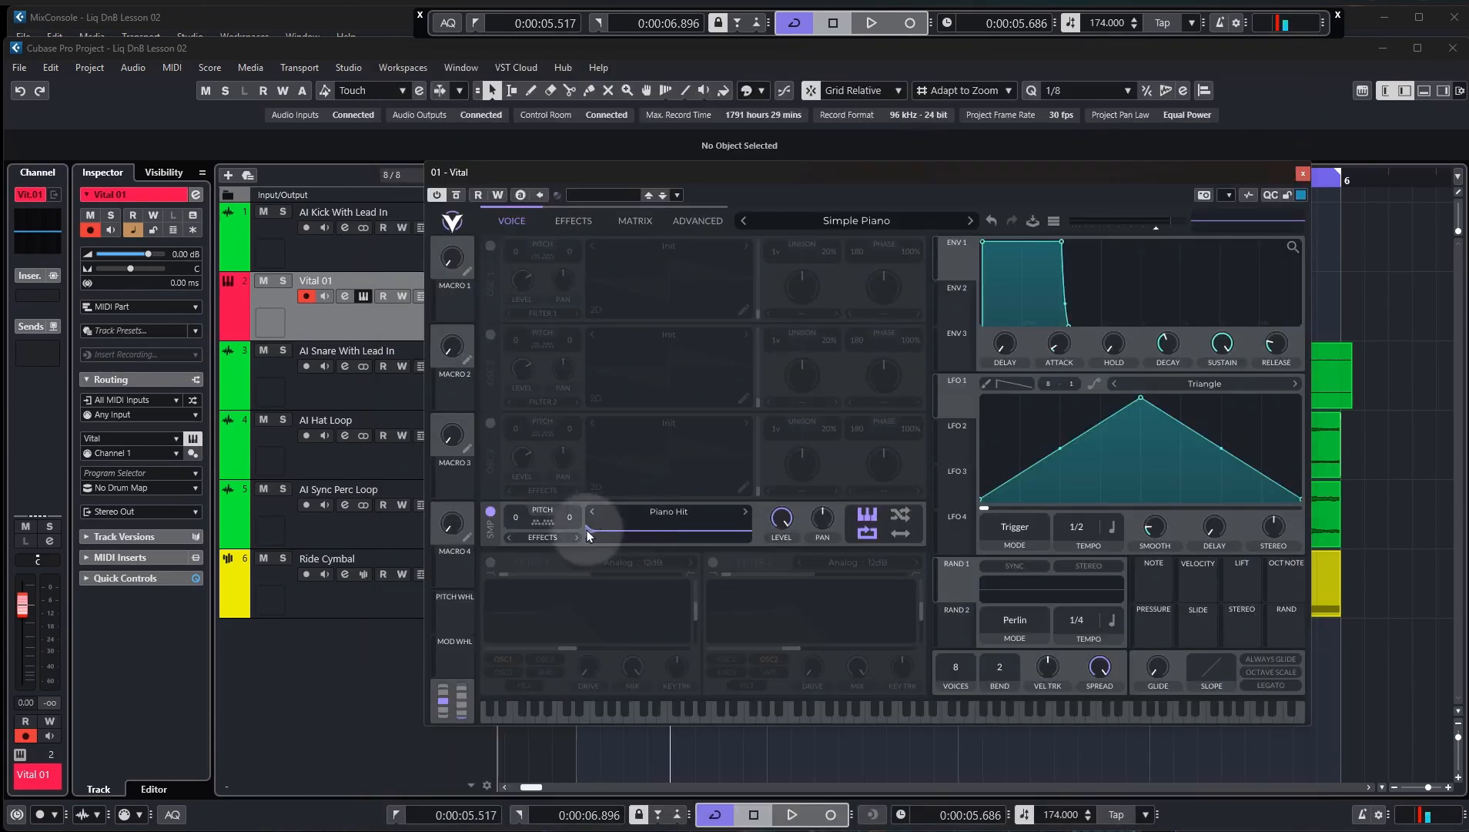
# Audition a few notes of the Simple Piano preset and check its effects before returning to the voice view
pyautogui.click(863, 714)
pyautogui.click(904, 715)
pyautogui.click(817, 720)
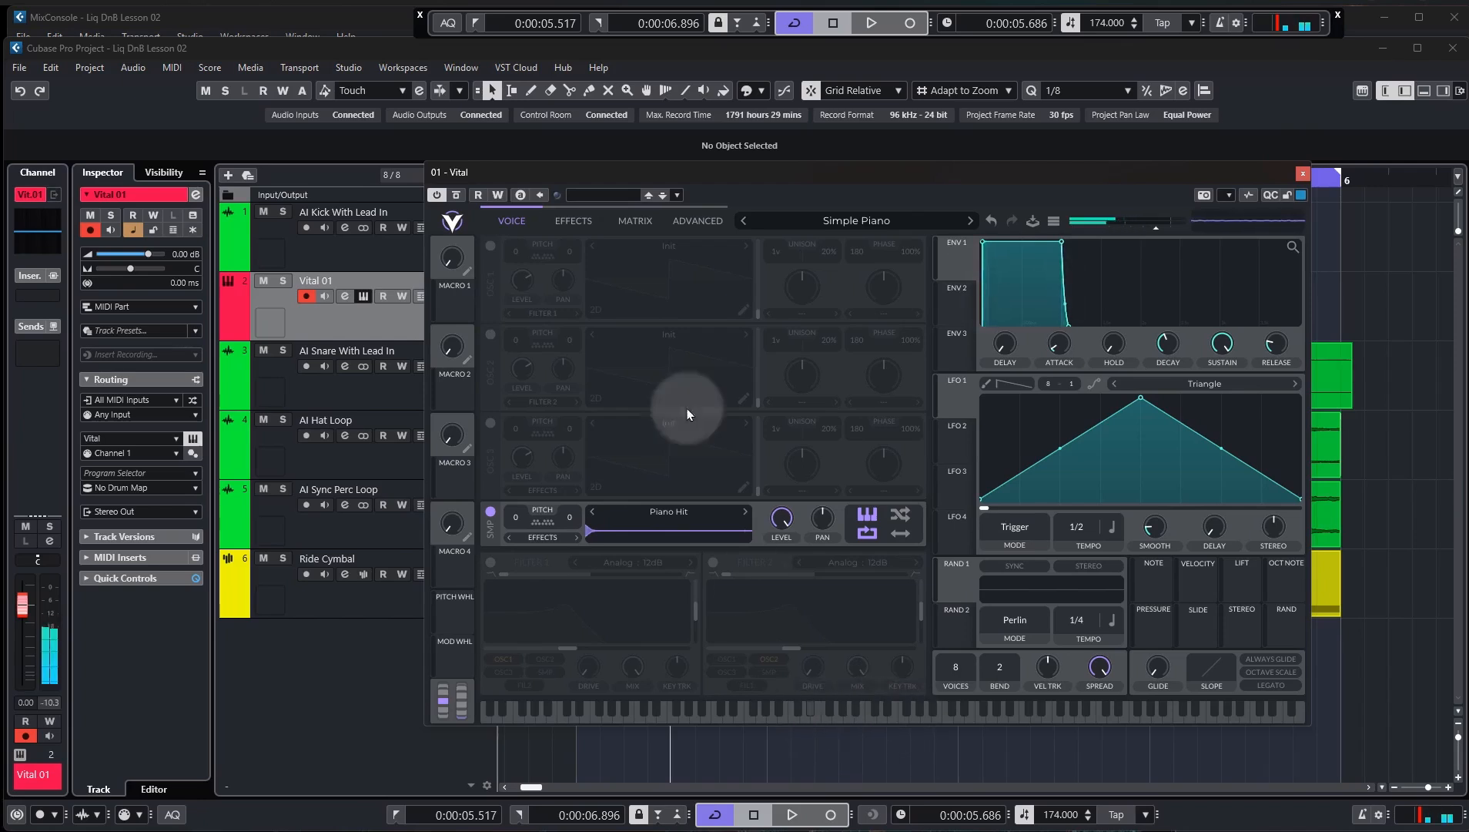
pyautogui.click(571, 224)
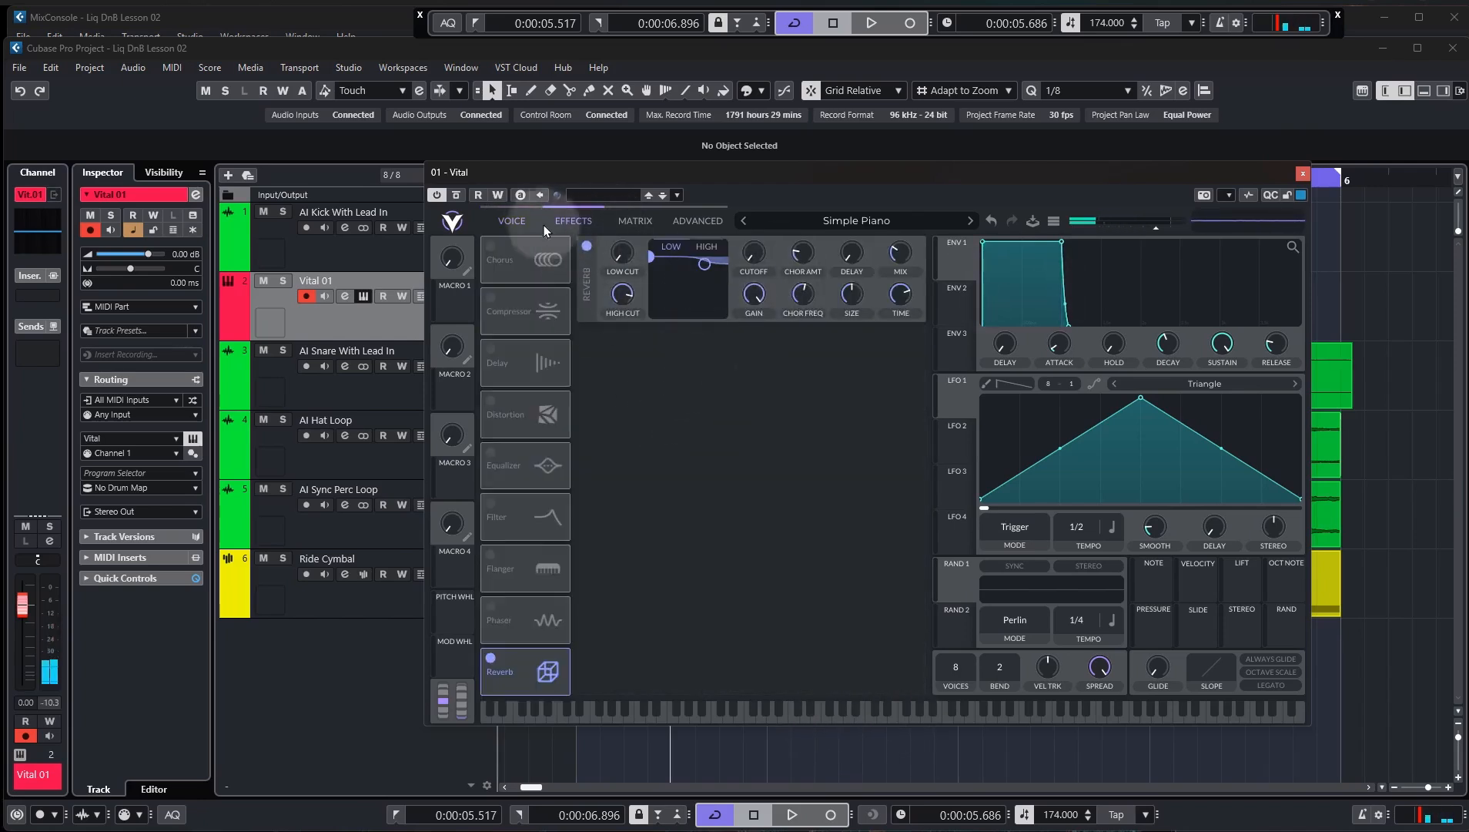
pyautogui.click(514, 221)
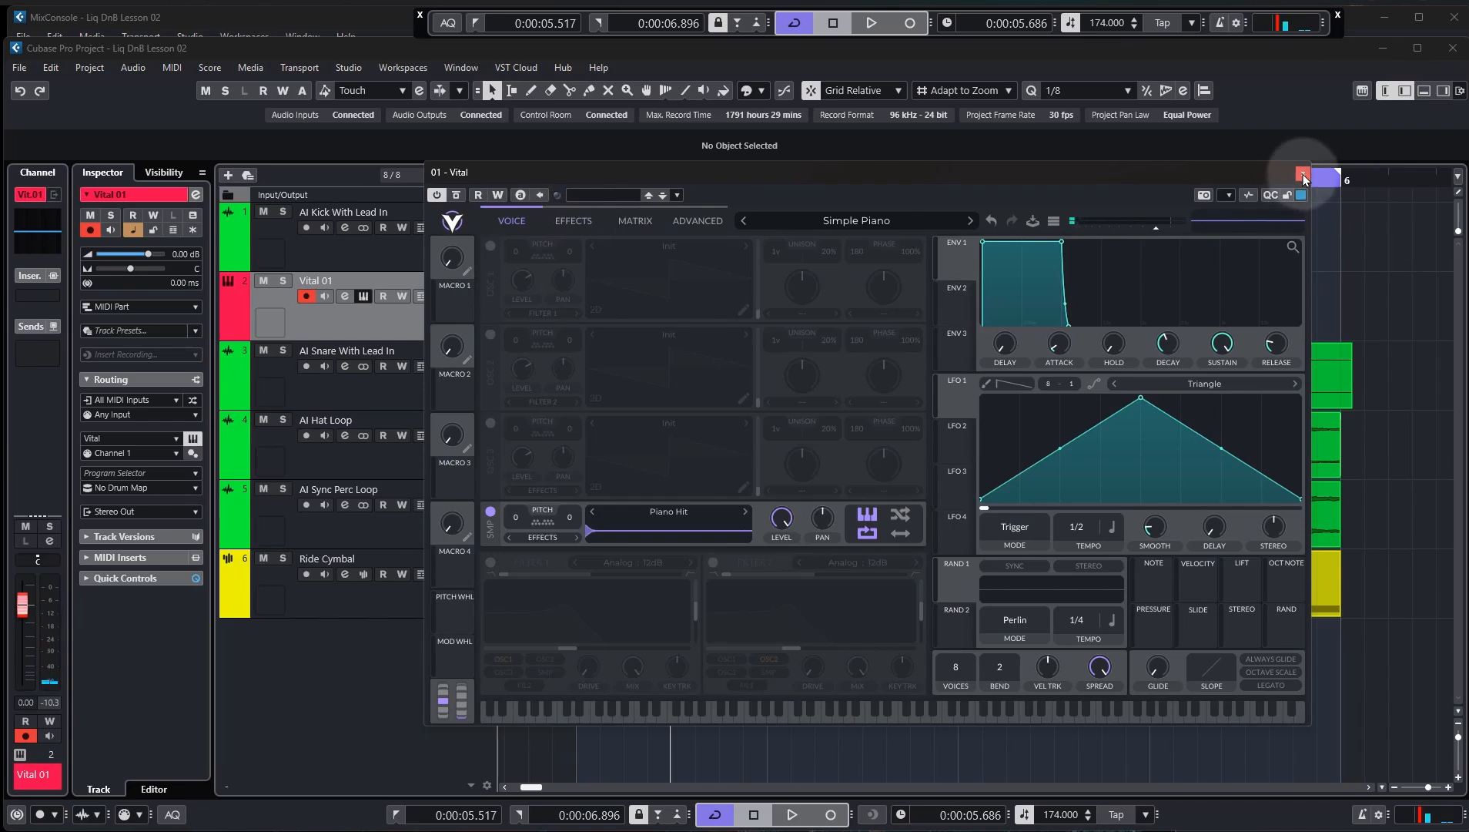
# Close the Vital window and move the Vital 01 track below the Ride Cymbal track
pyautogui.click(1302, 177)
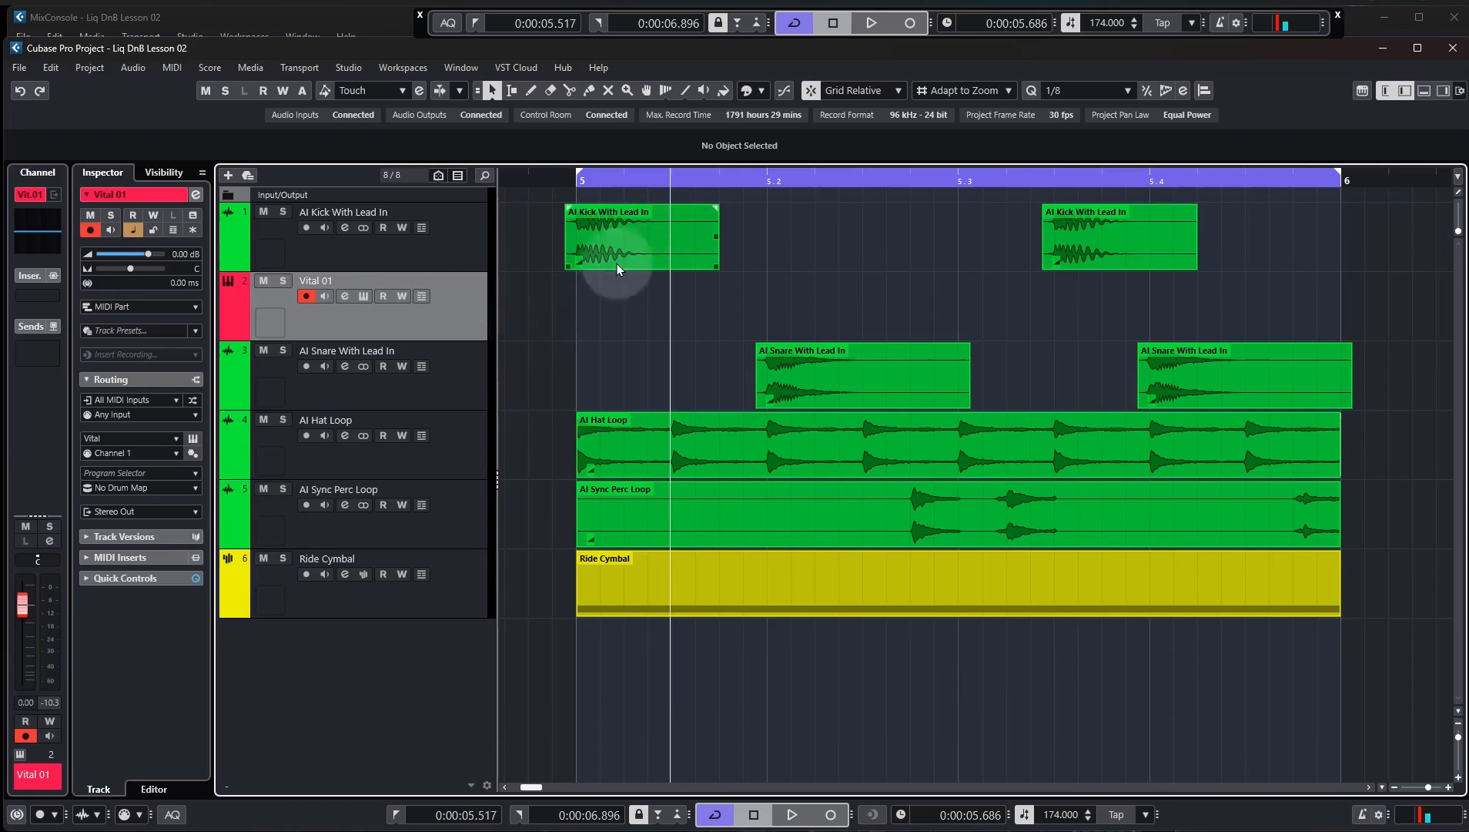
pyautogui.moveTo(456, 316); pyautogui.dragTo(460, 618)
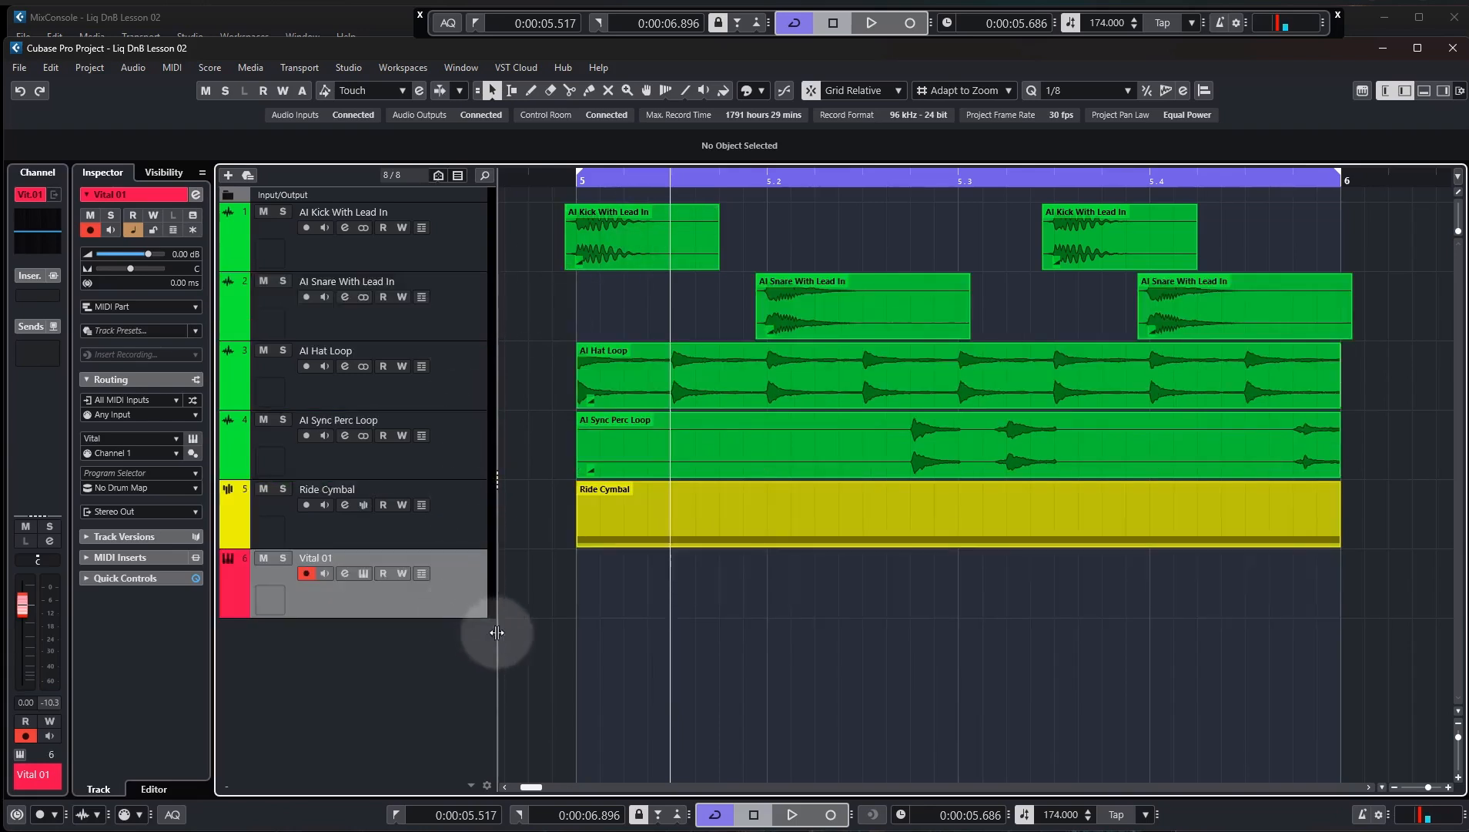
# Reduce the height of all five drum tracks together and make the Vital 01 track taller
pyautogui.click(465, 530)
pyautogui.keyDown('shift'); pyautogui.click(459, 242); pyautogui.keyUp('shift')
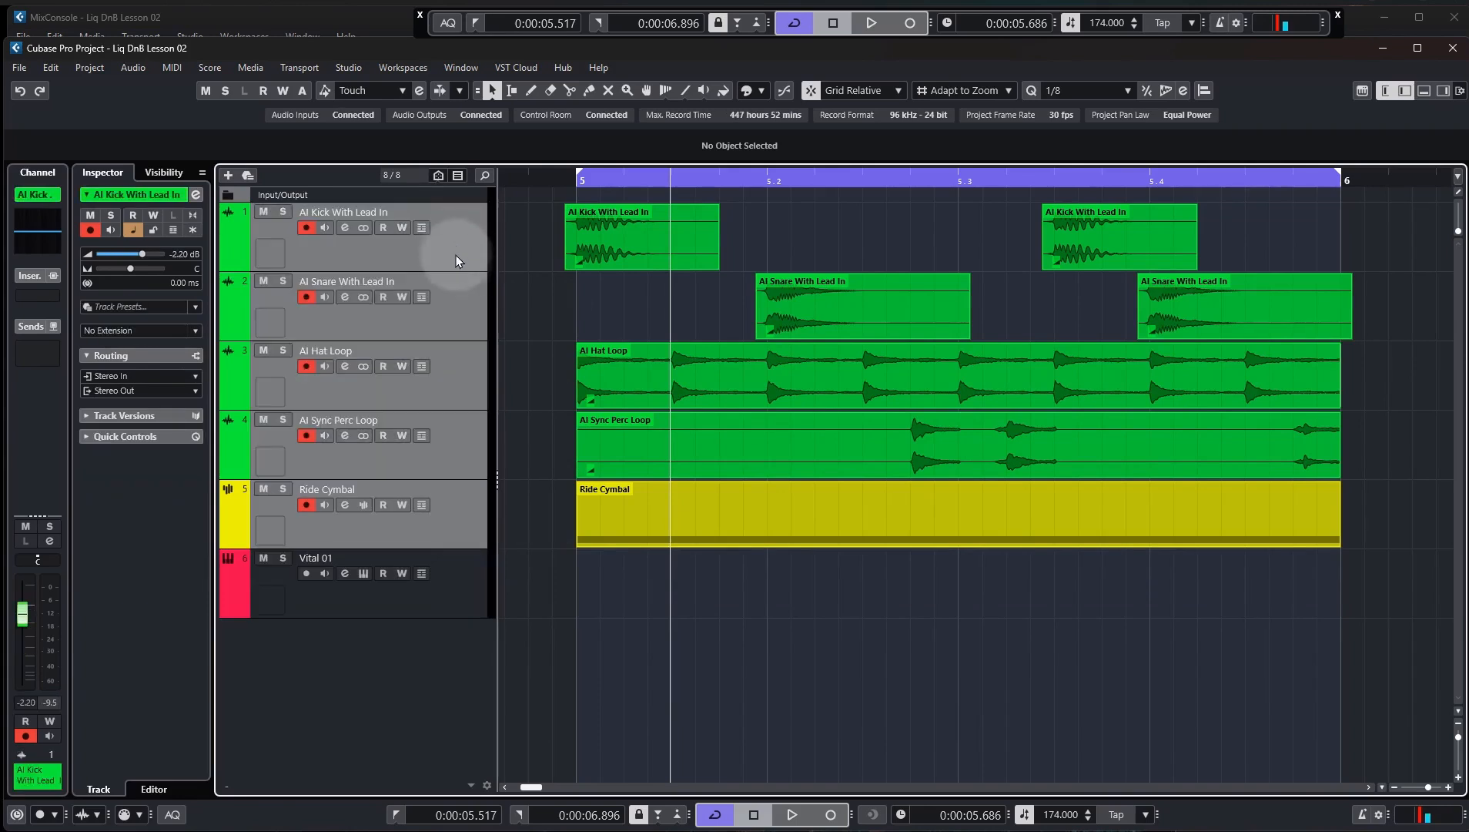
pyautogui.moveTo(458, 271); pyautogui.dragTo(458, 239)
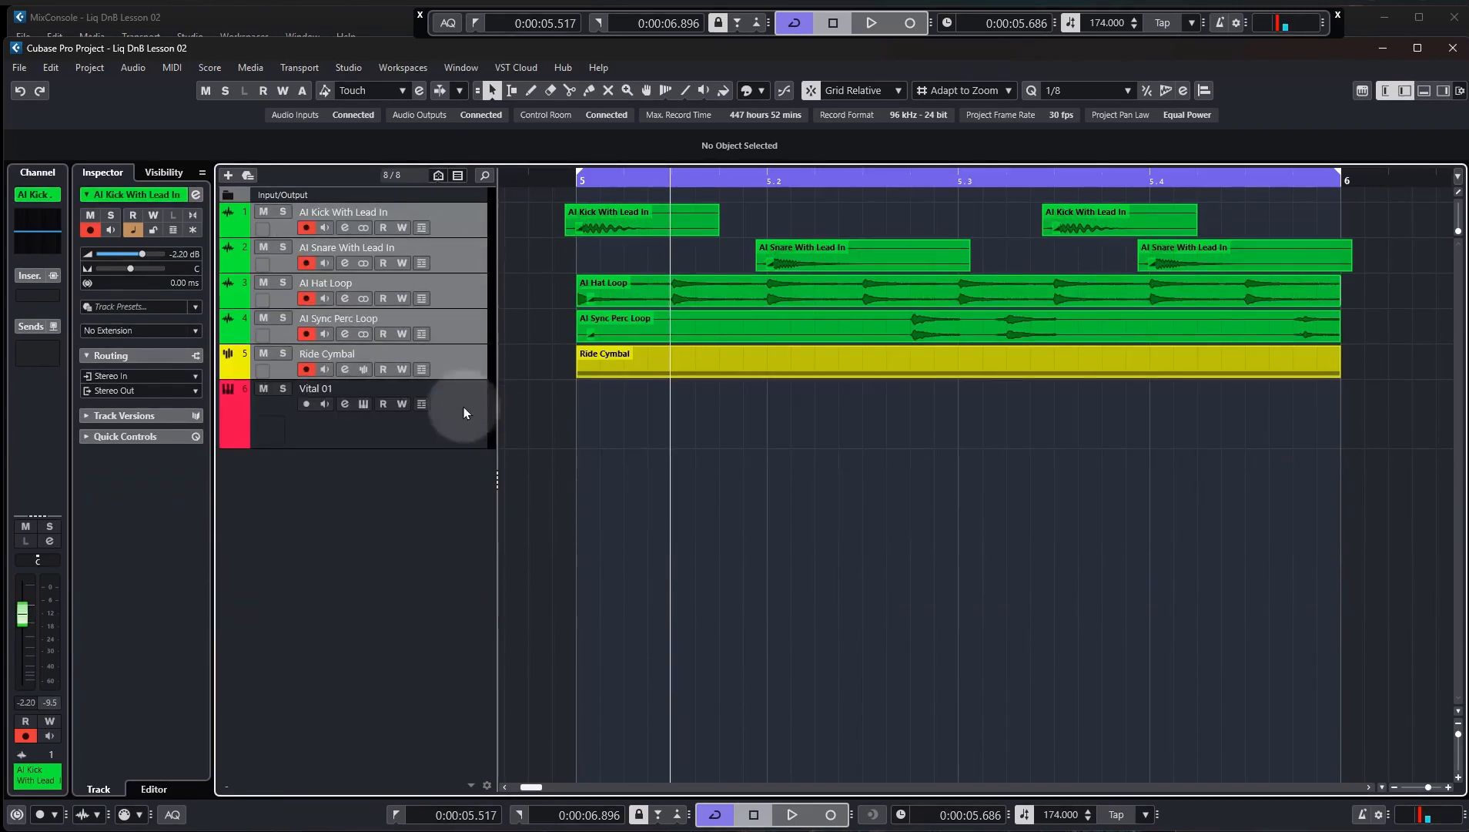
pyautogui.click(461, 437)
pyautogui.moveTo(460, 448); pyautogui.dragTo(462, 479)
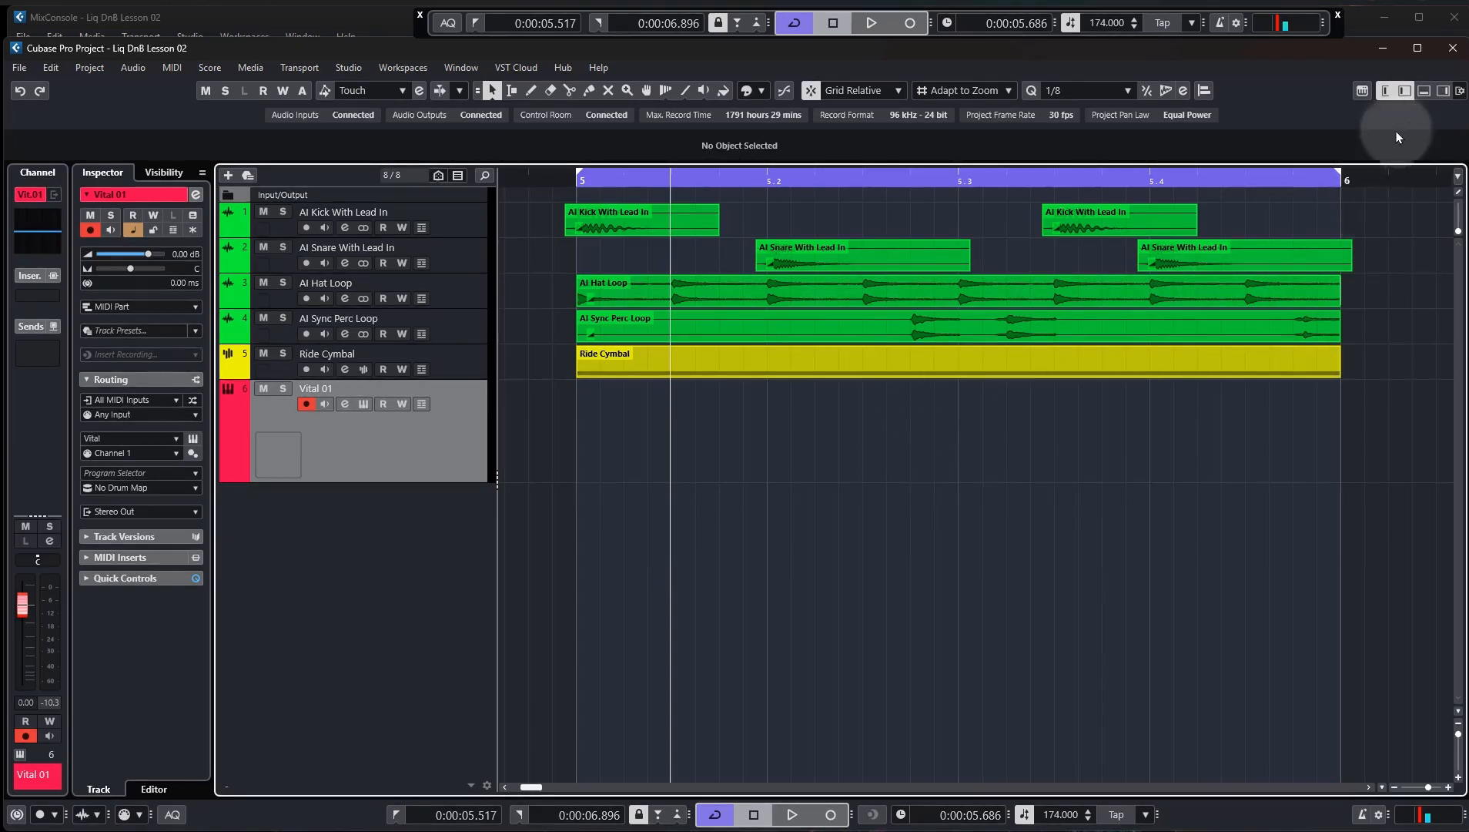
# Find the Main Melody file in the Workfiles MIDI folder of the media browser and place it on Vital 01 at bar 5
pyautogui.click(1443, 90)
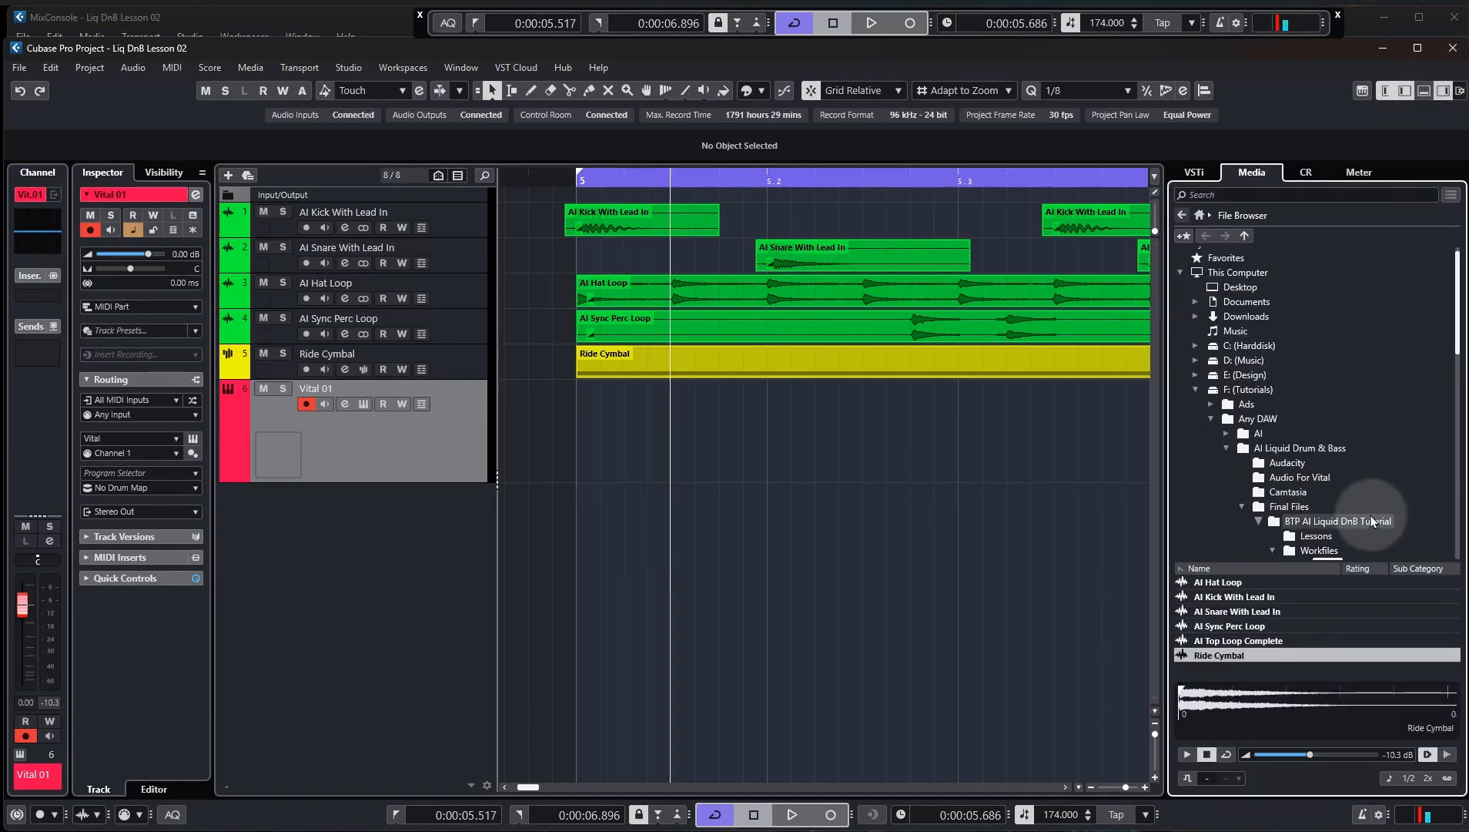
pyautogui.scroll(-2, 1305, 501)
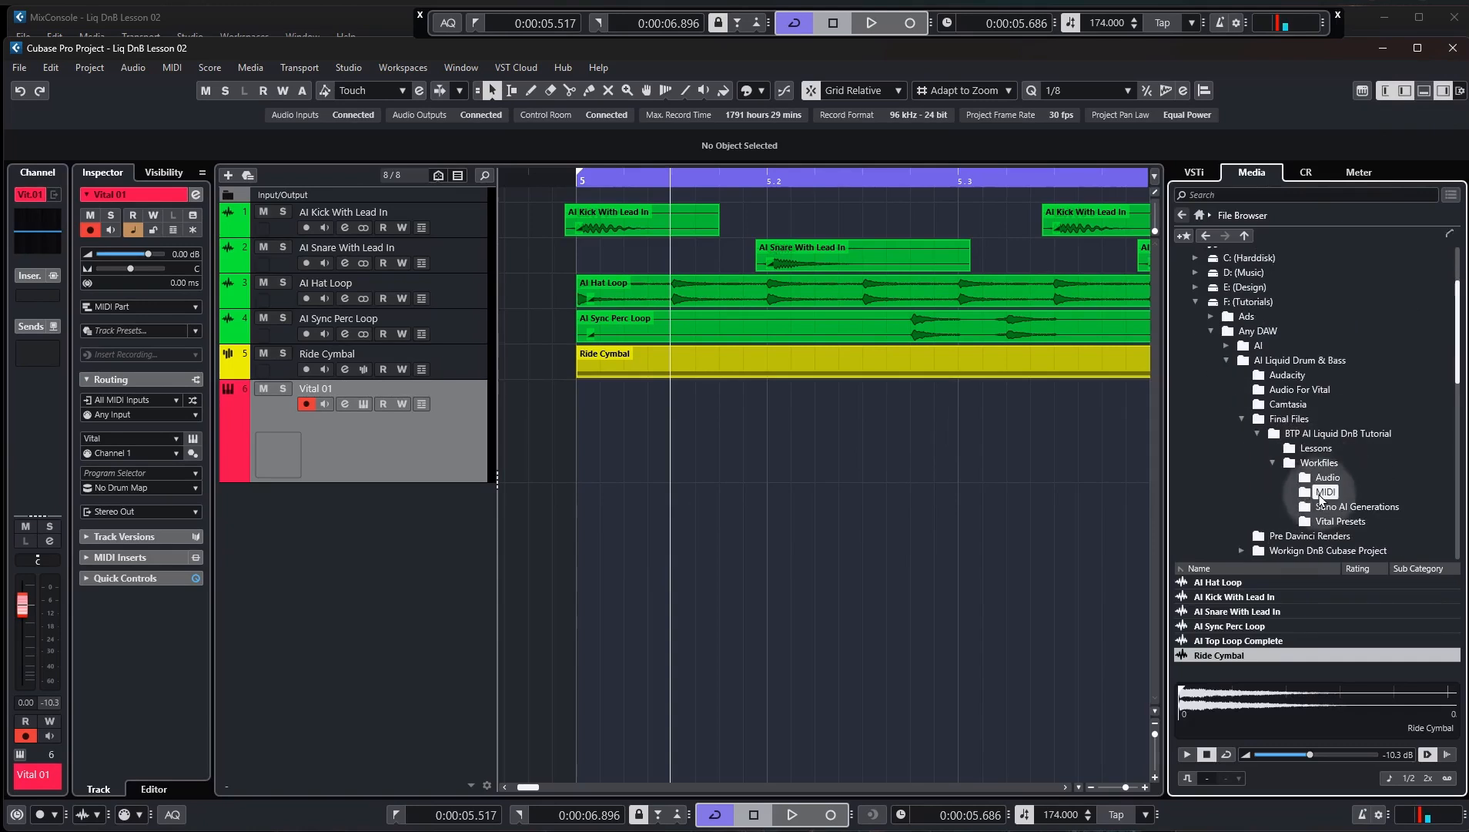
pyautogui.click(1325, 491)
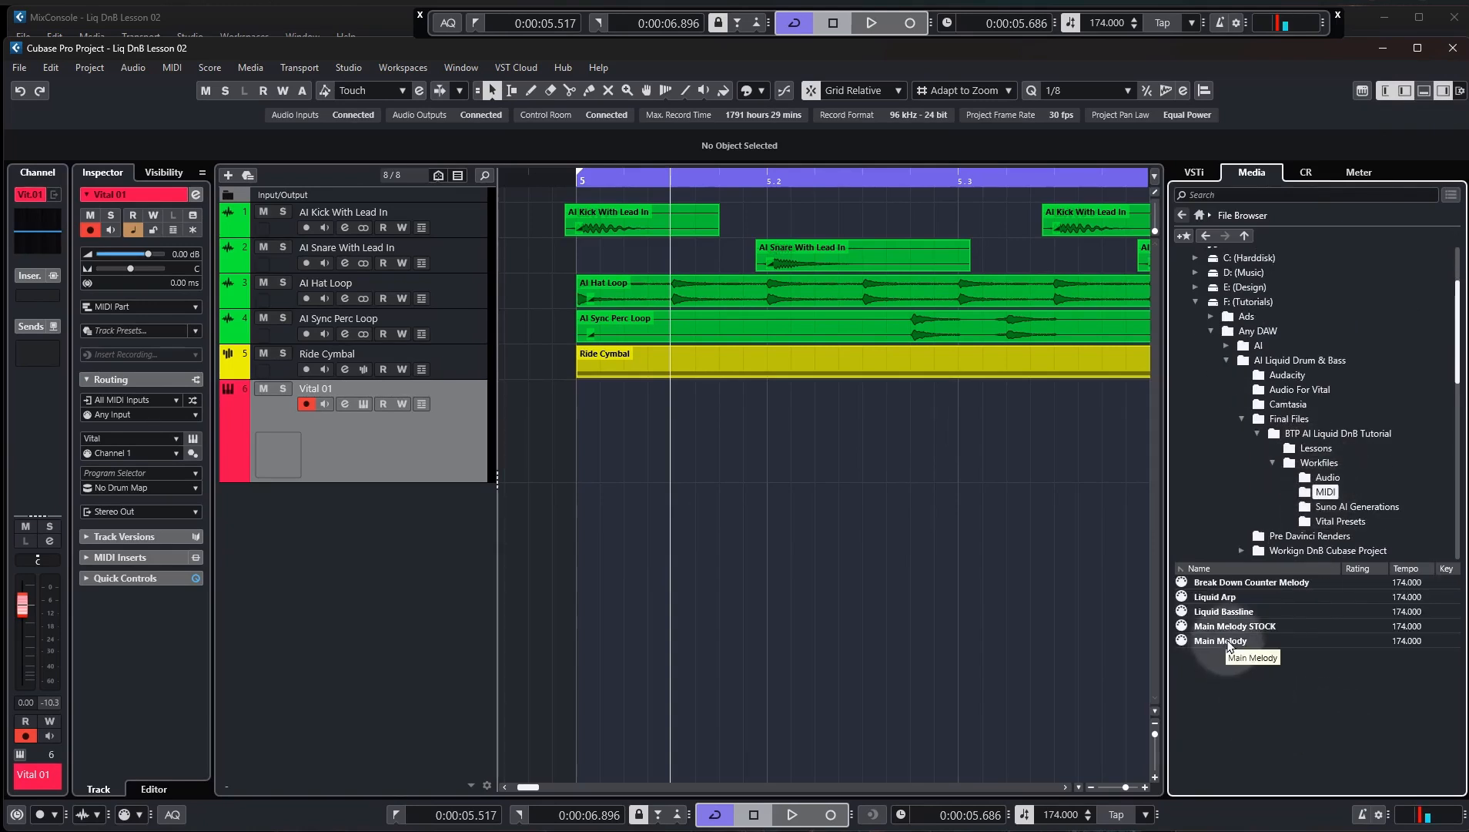
pyautogui.moveTo(1220, 640); pyautogui.dragTo(580, 435)
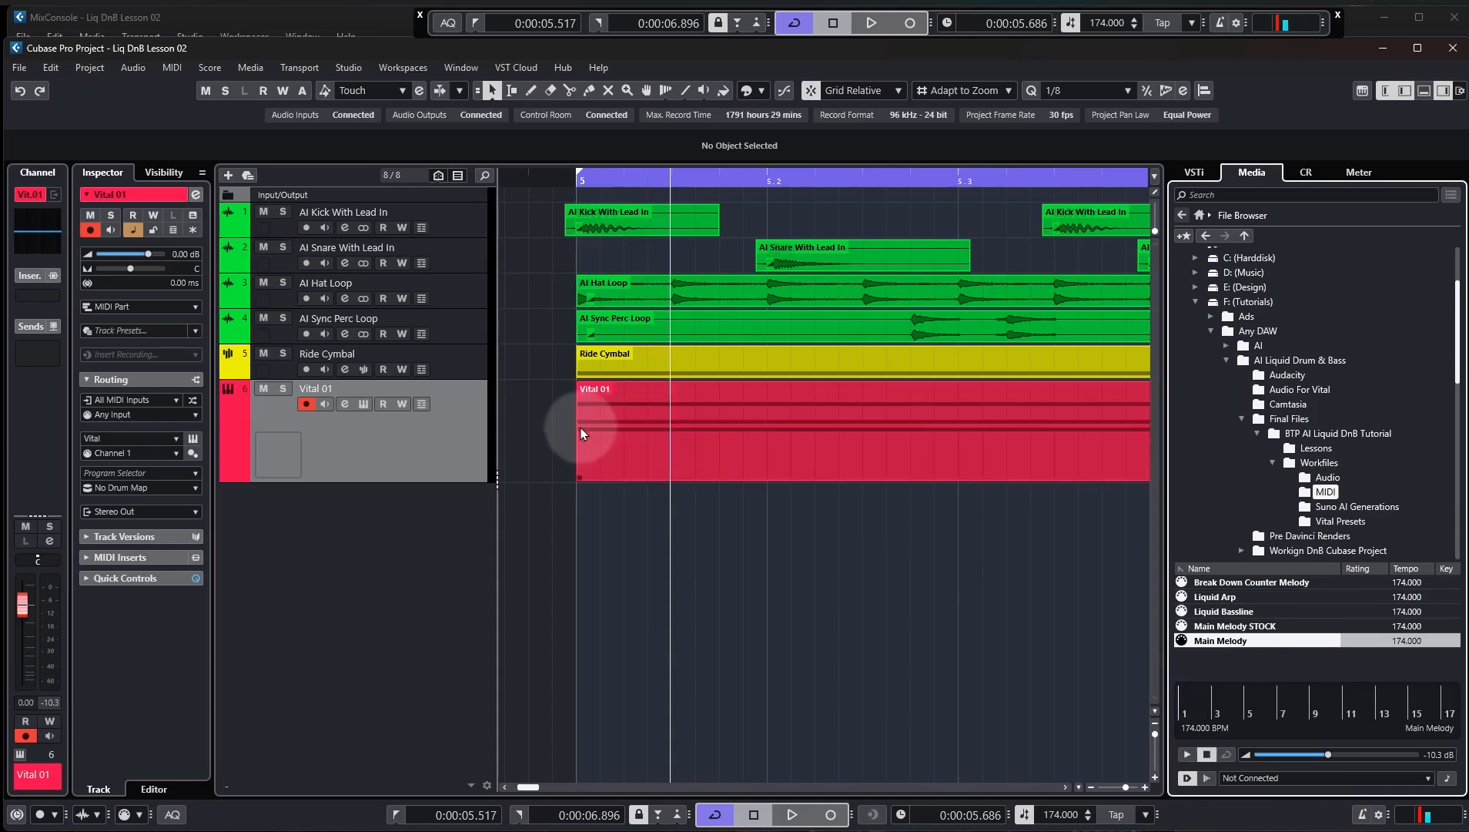
# Extend the cycle range to the end of the melody part at bar 21 and solo the Vital 01 track
pyautogui.scroll(-7, 561, 528)
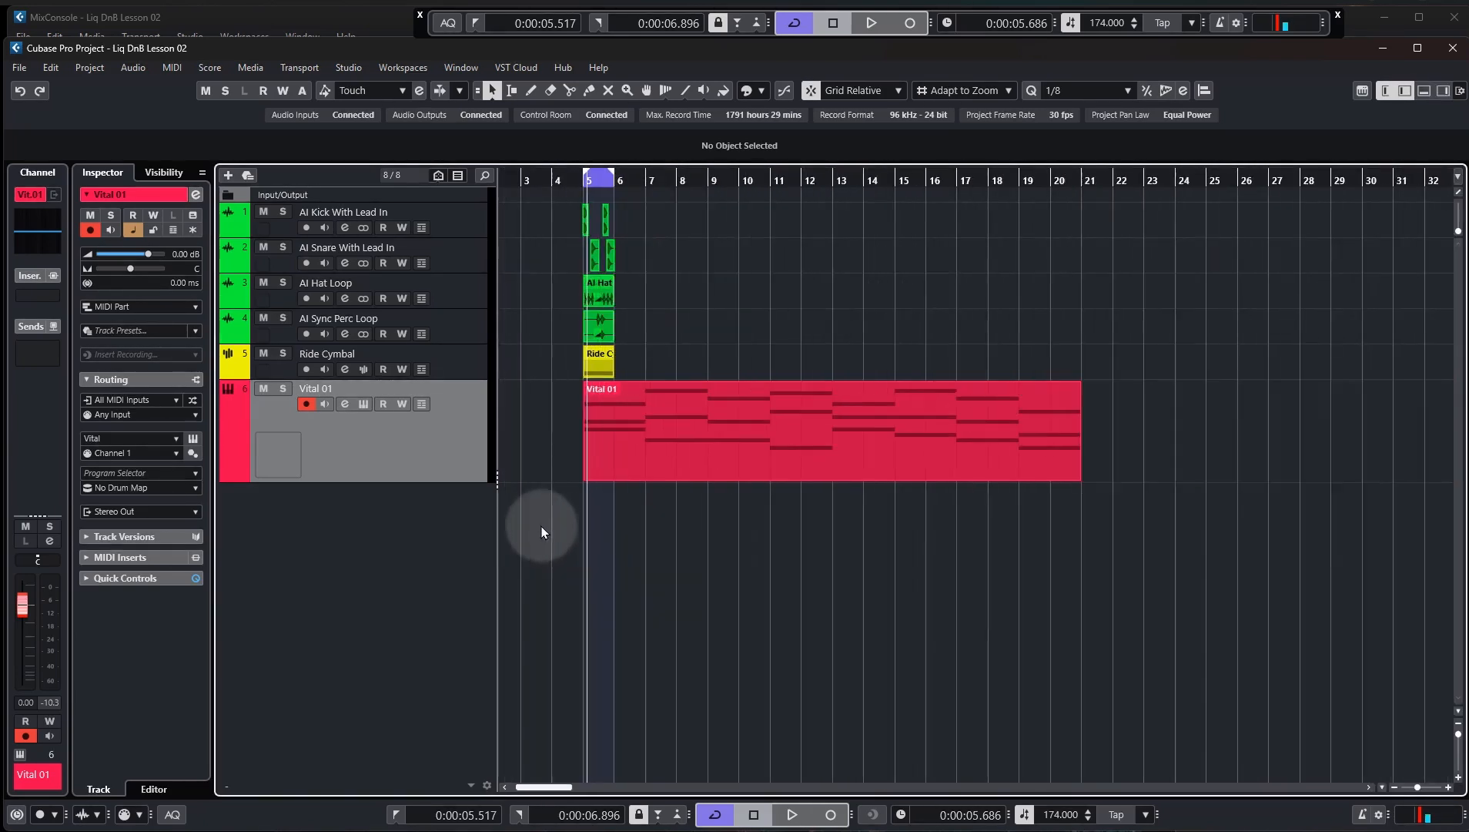
pyautogui.moveTo(614, 173); pyautogui.dragTo(1084, 216)
pyautogui.press('s')
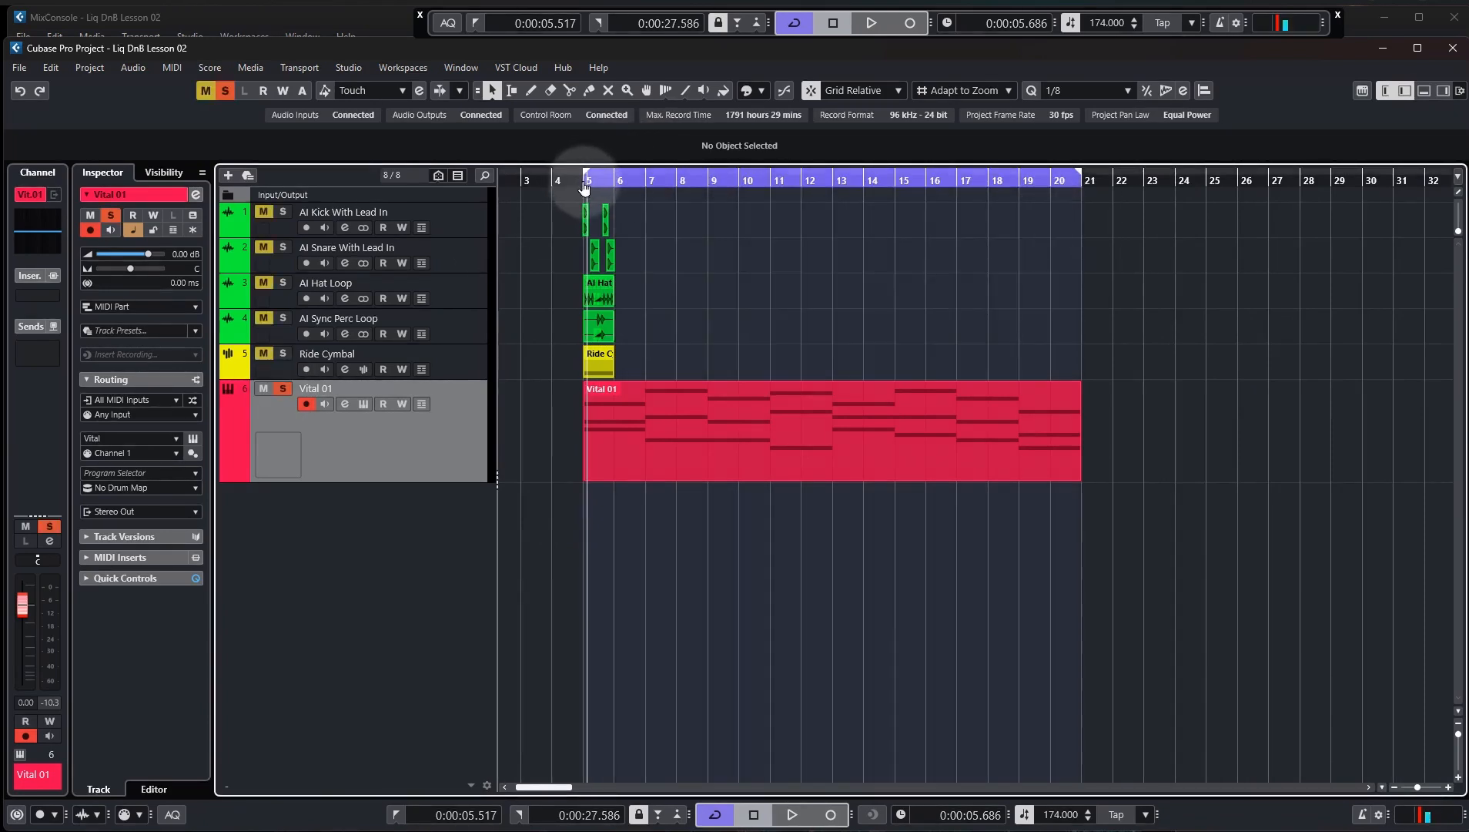
# Play the beginning of the Vital 01 melody from bar 5, then stop playback
pyautogui.click(584, 183)
pyautogui.press('space')
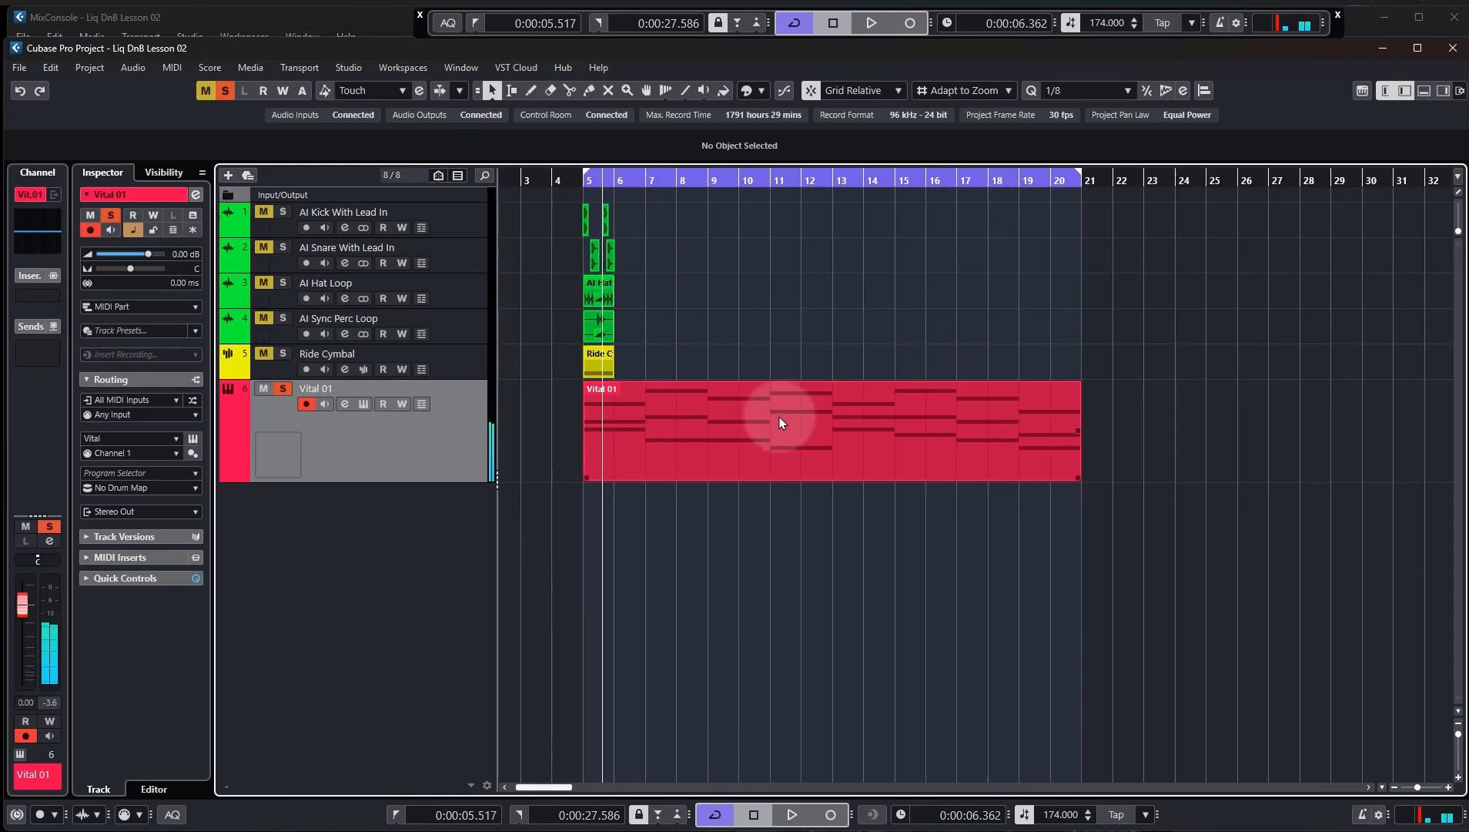
pyautogui.press('space')
# Open the Vital 01 melody part in the Key Editor and transpose all its notes down one octave
pyautogui.doubleClick(796, 412)
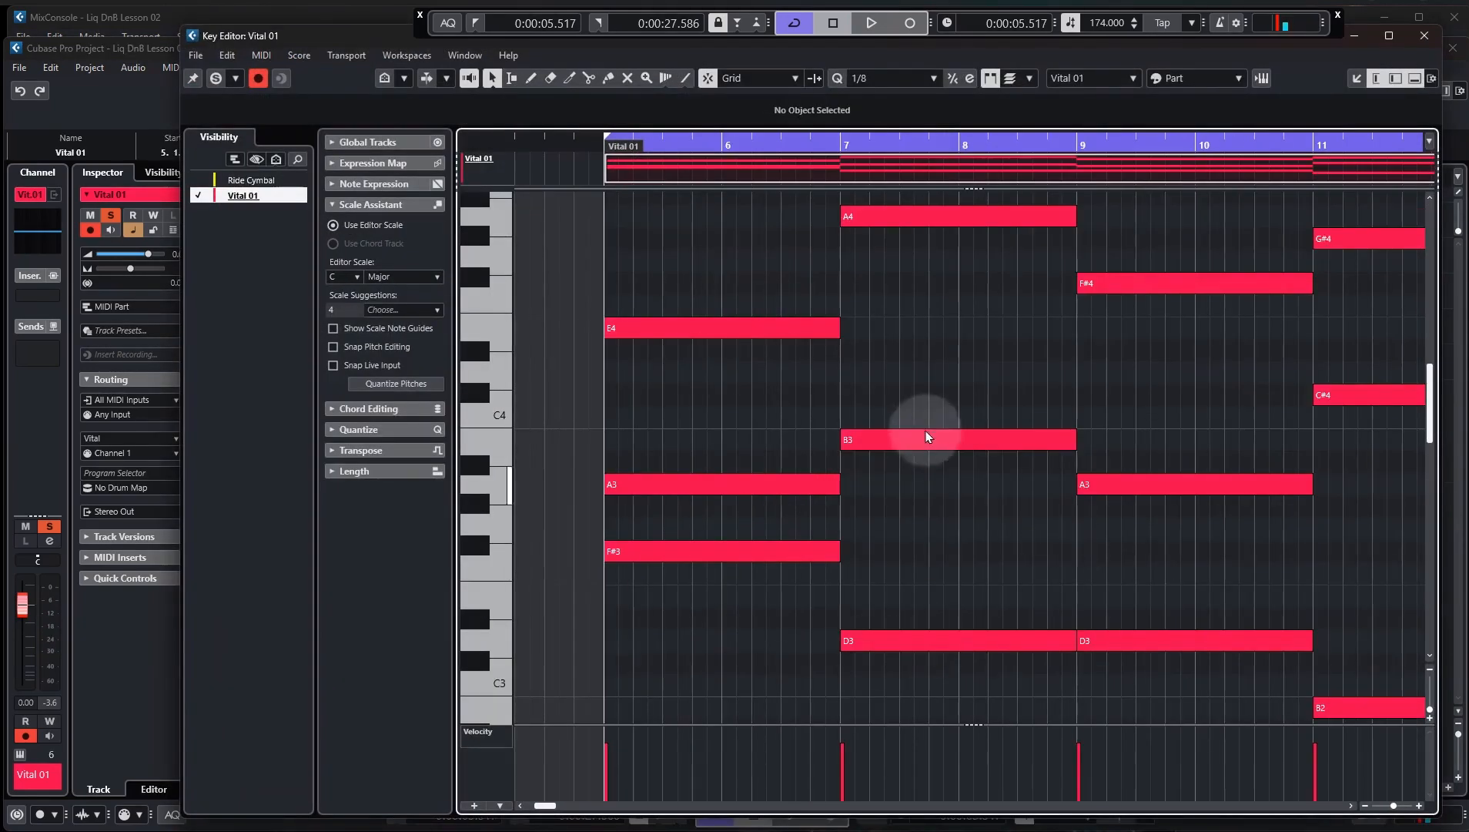
pyautogui.click(915, 433)
pyautogui.click(744, 332)
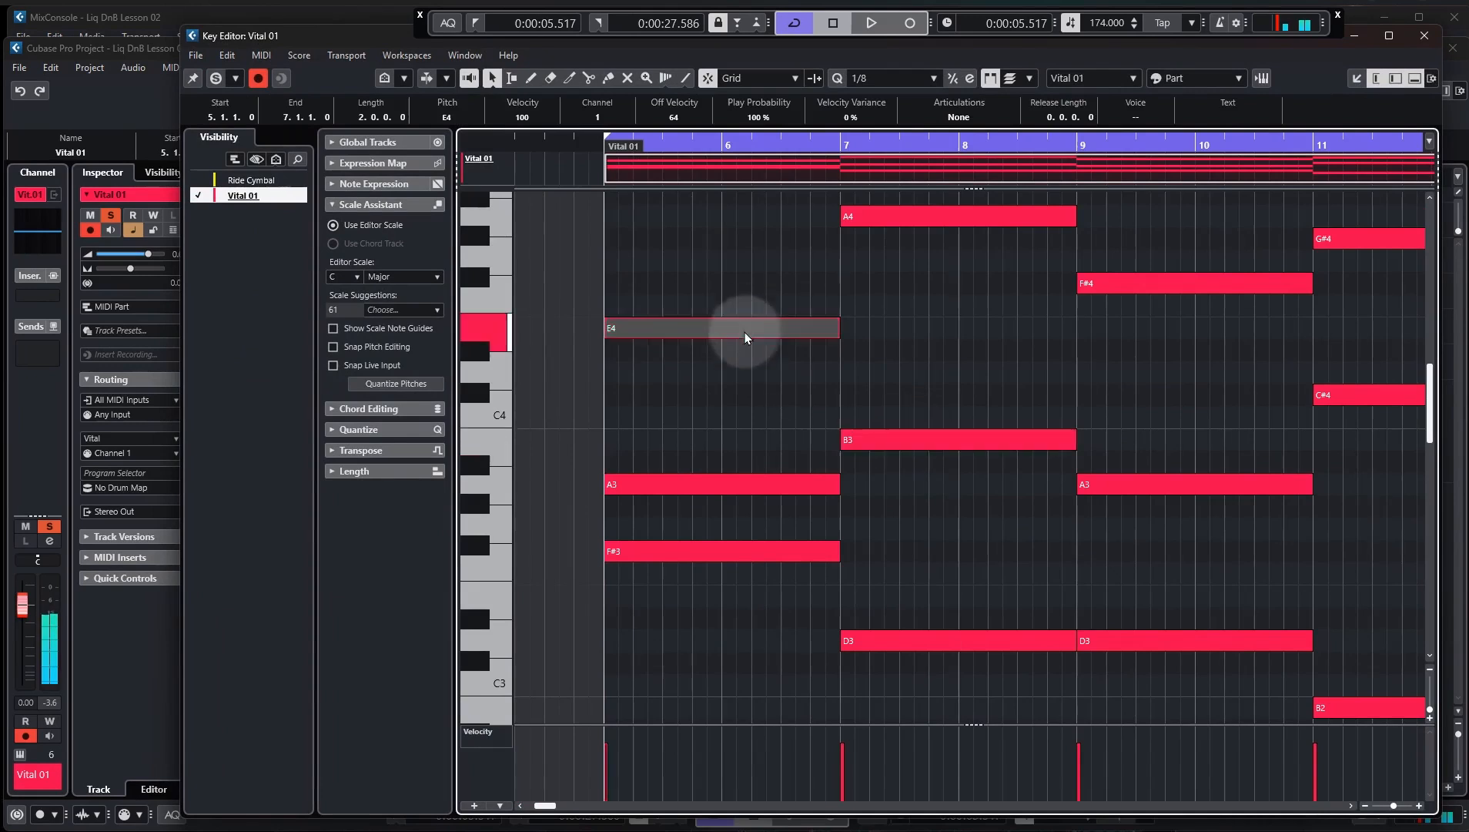
pyautogui.click(761, 405)
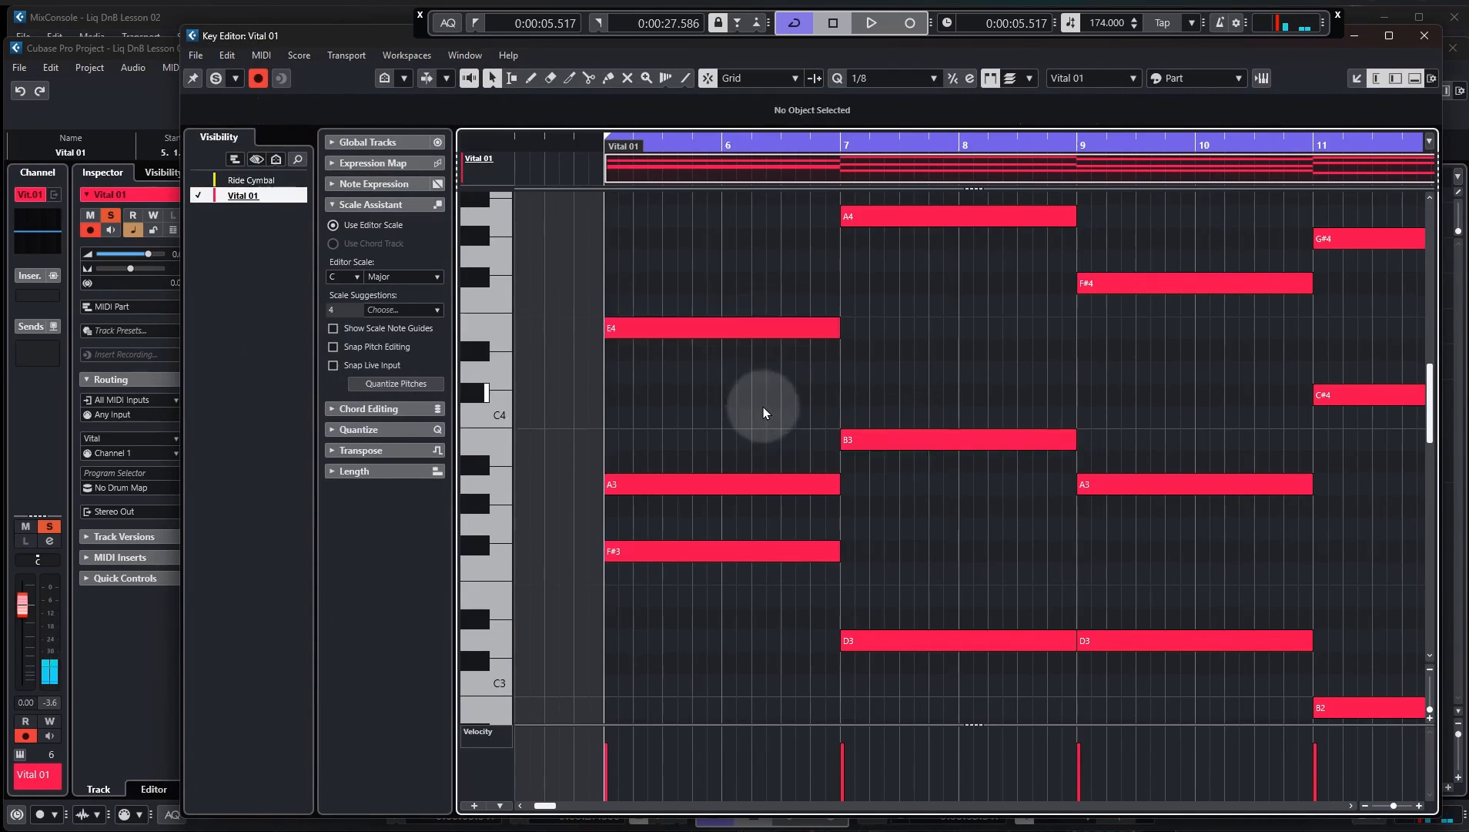
pyautogui.hotkey('ctrl', 'a')
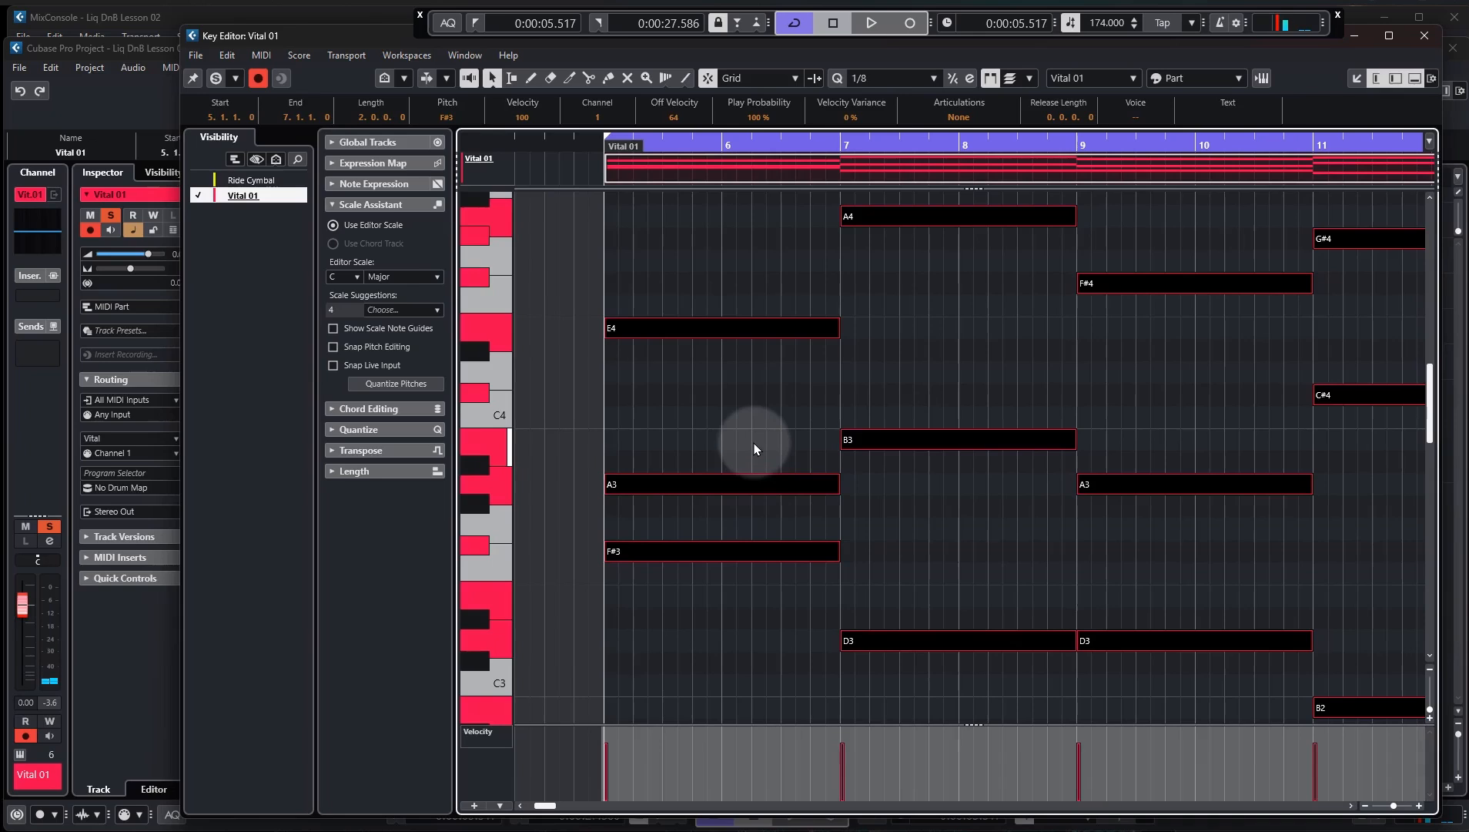
pyautogui.hotkey('shift', 'Down')
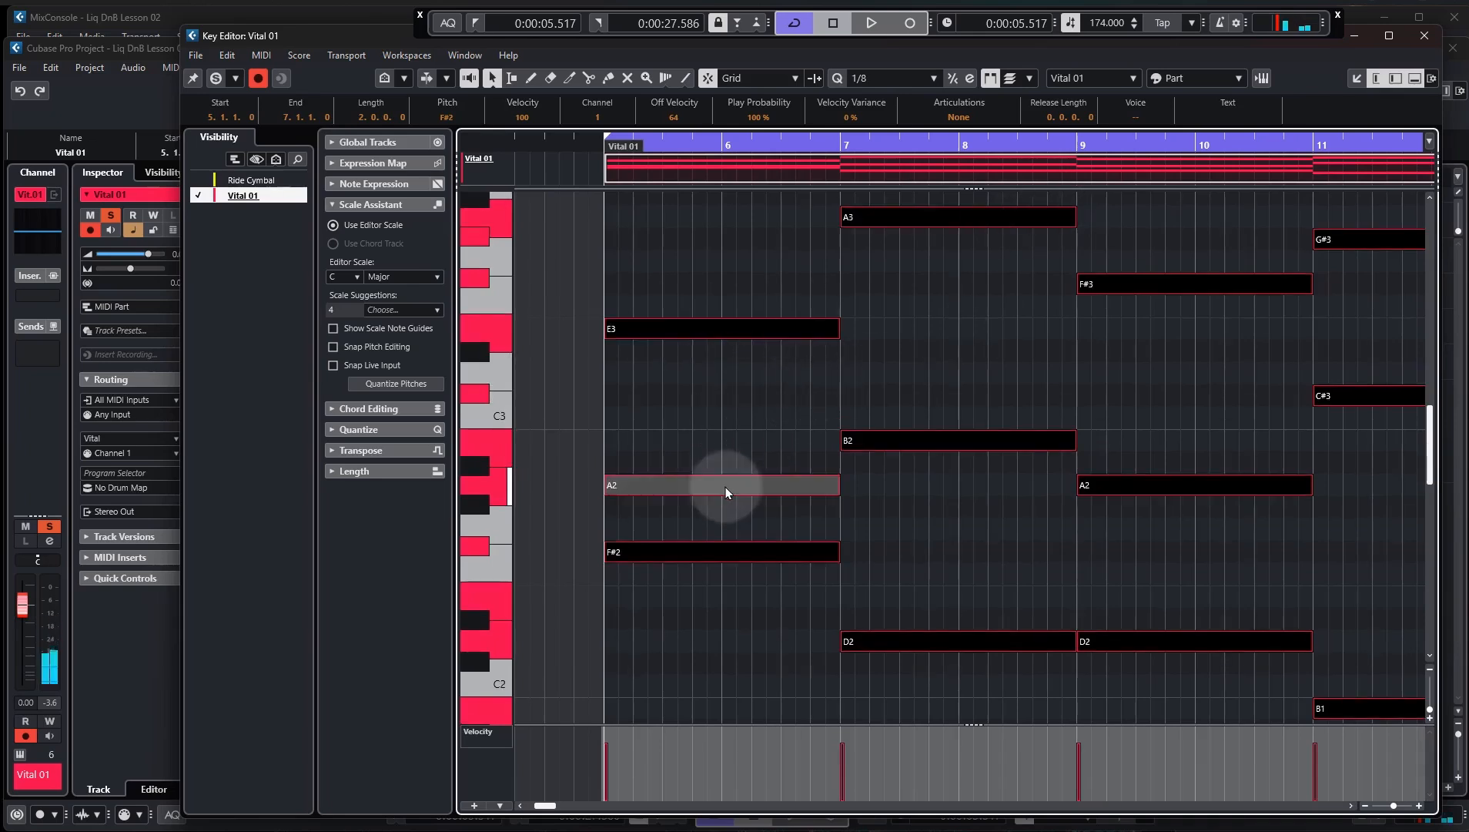
pyautogui.scroll(-3, 725, 486)
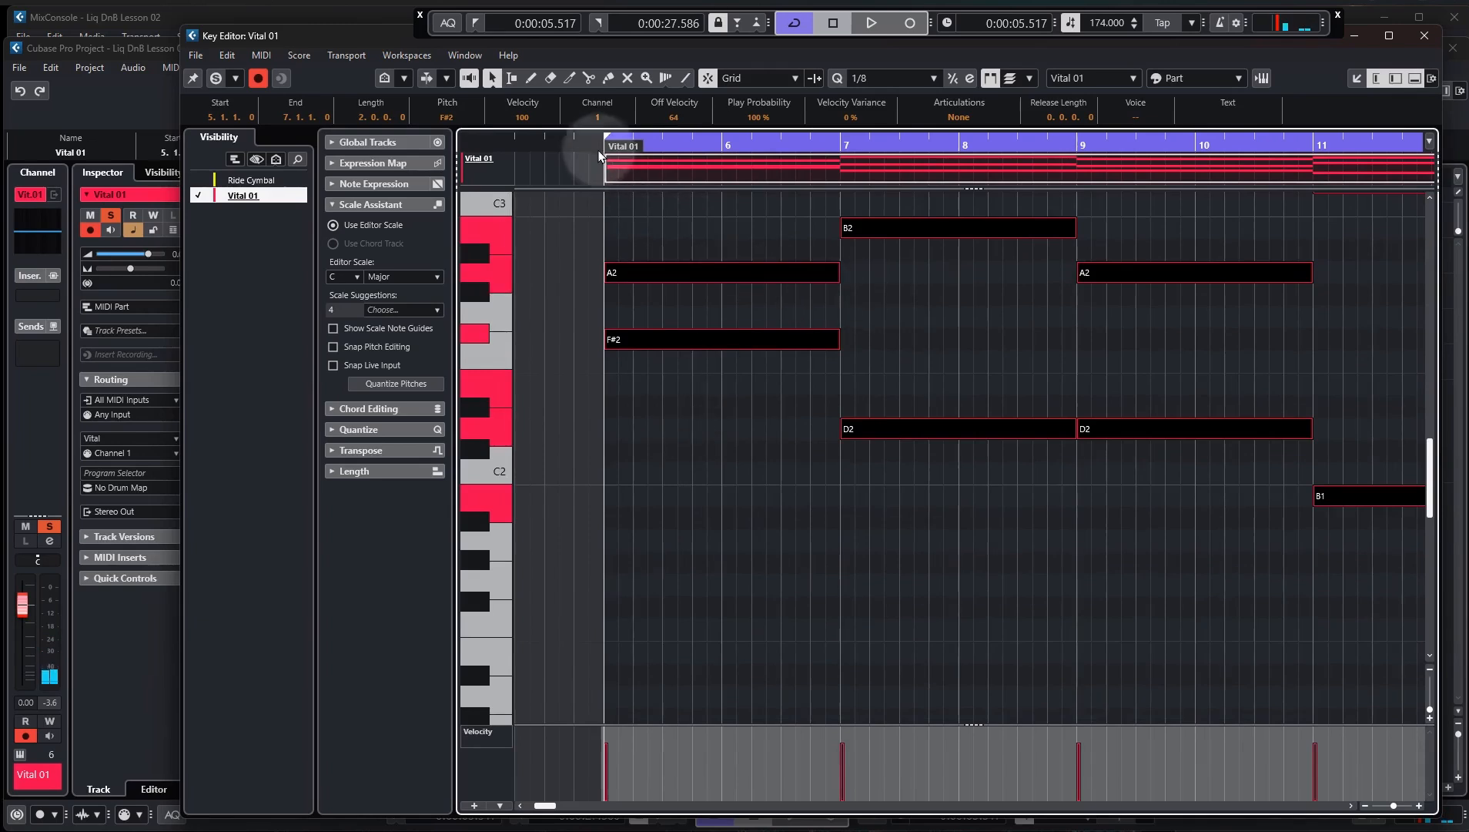
# Play back the transposed melody and close its Key Editor window
pyautogui.press('space')
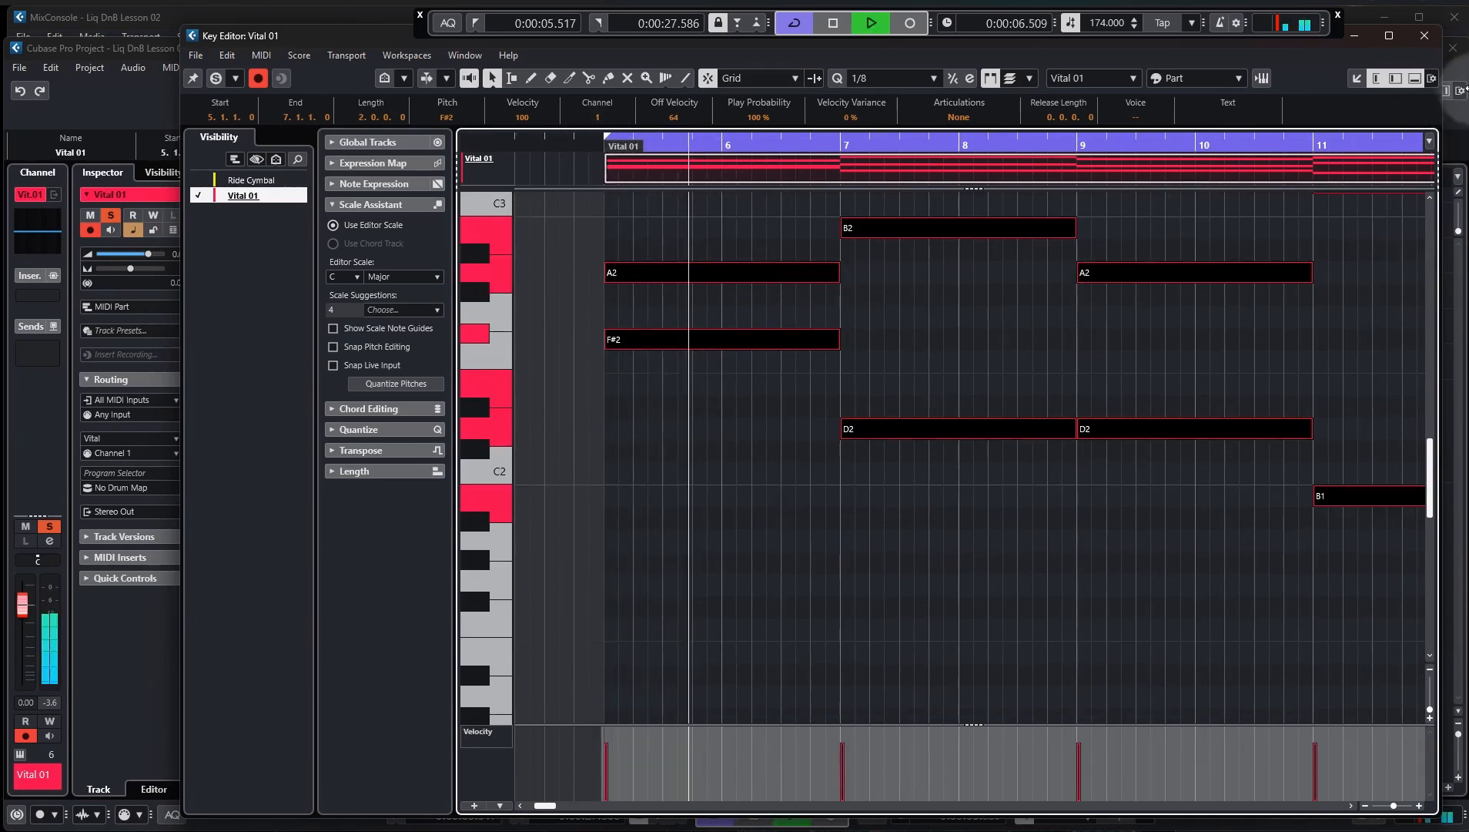
pyautogui.click(1423, 36)
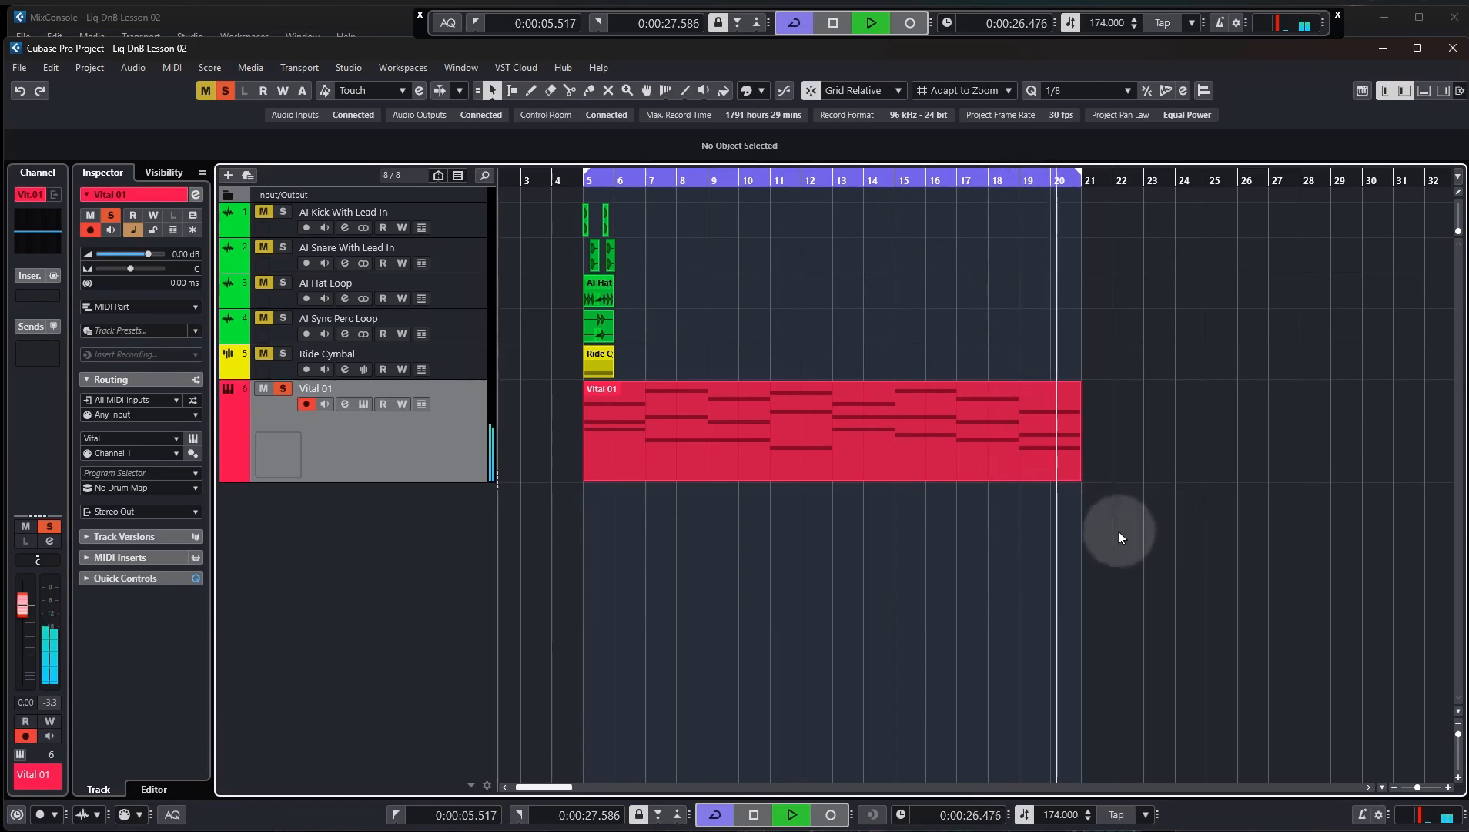
pyautogui.press('space')
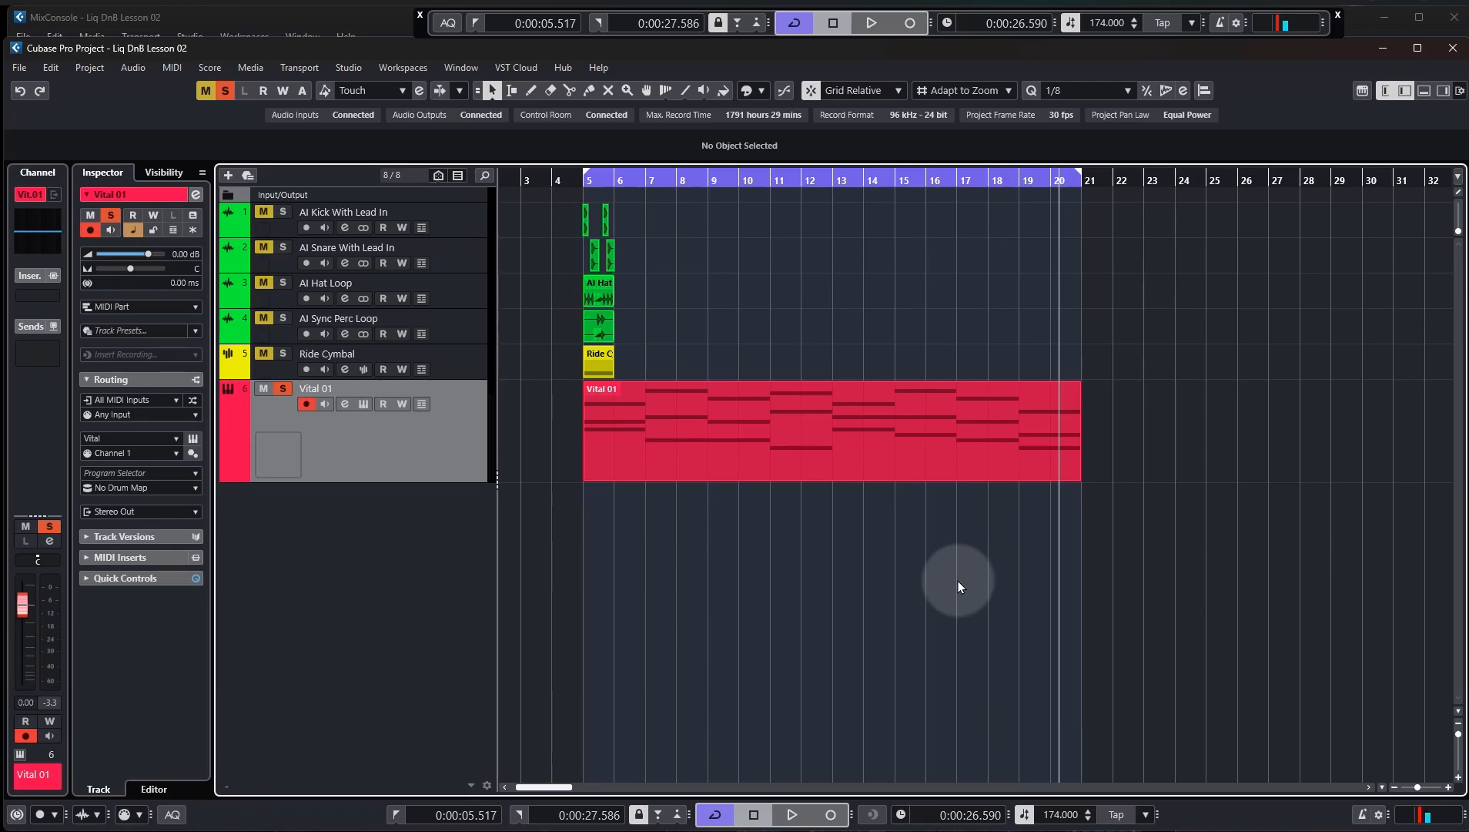
# Create an empty one-bar part at bar 22 on Vital 01 and enter an eighth-note F#2 at its start
pyautogui.moveTo(1115, 417); pyautogui.dragTo(1144, 471)
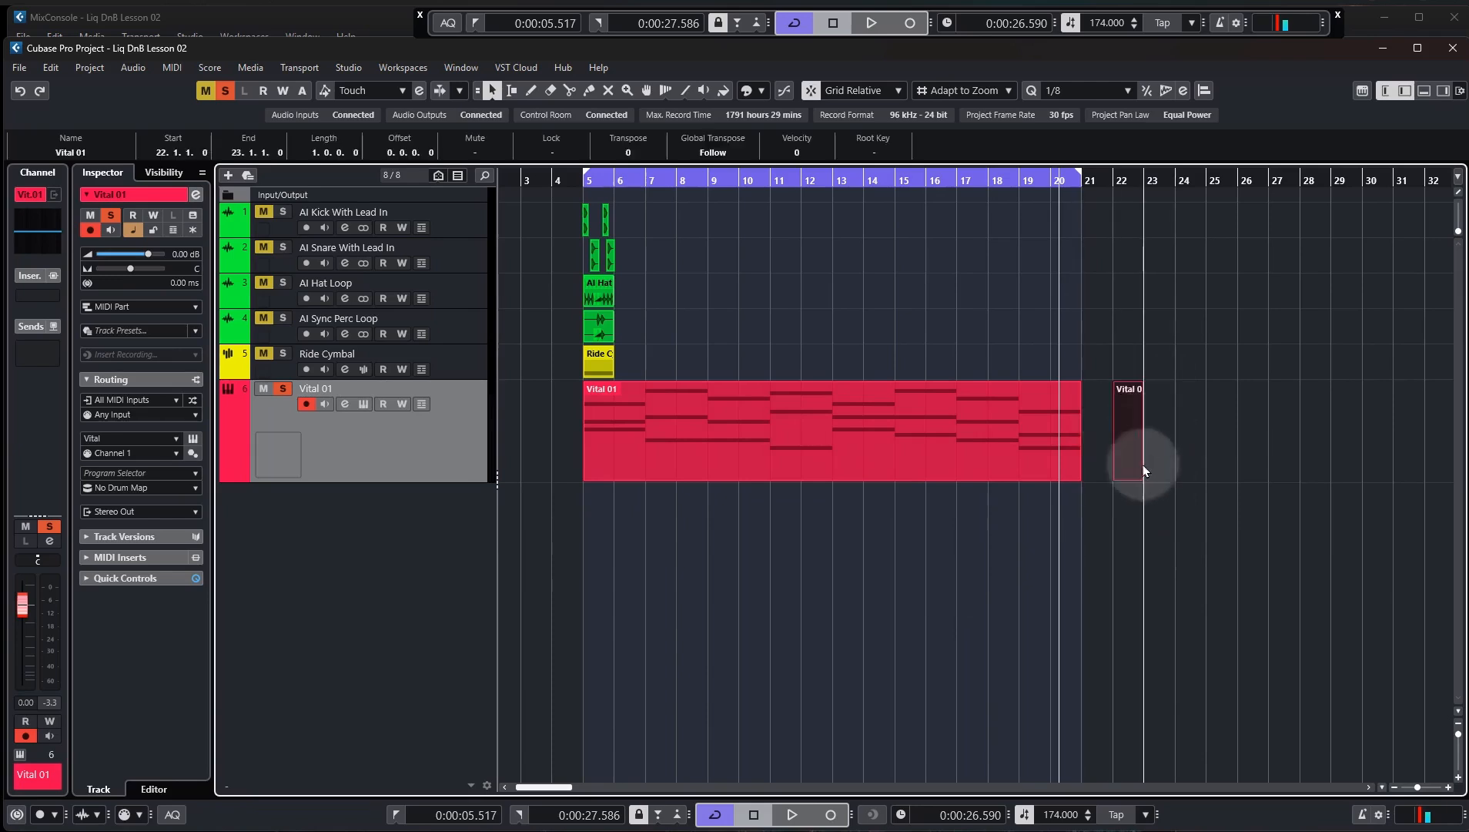
pyautogui.doubleClick(1127, 425)
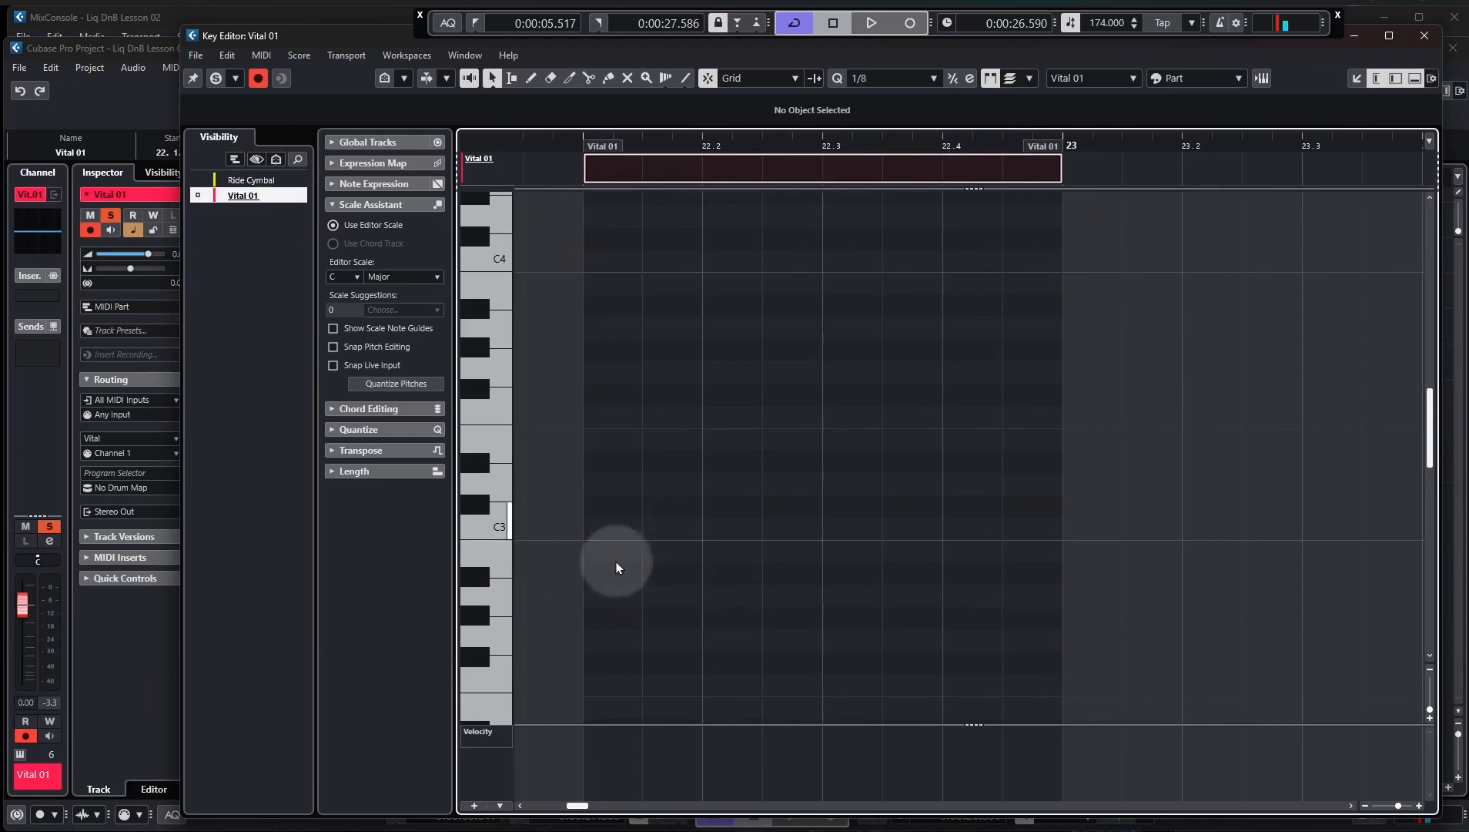
pyautogui.scroll(1, 547, 601)
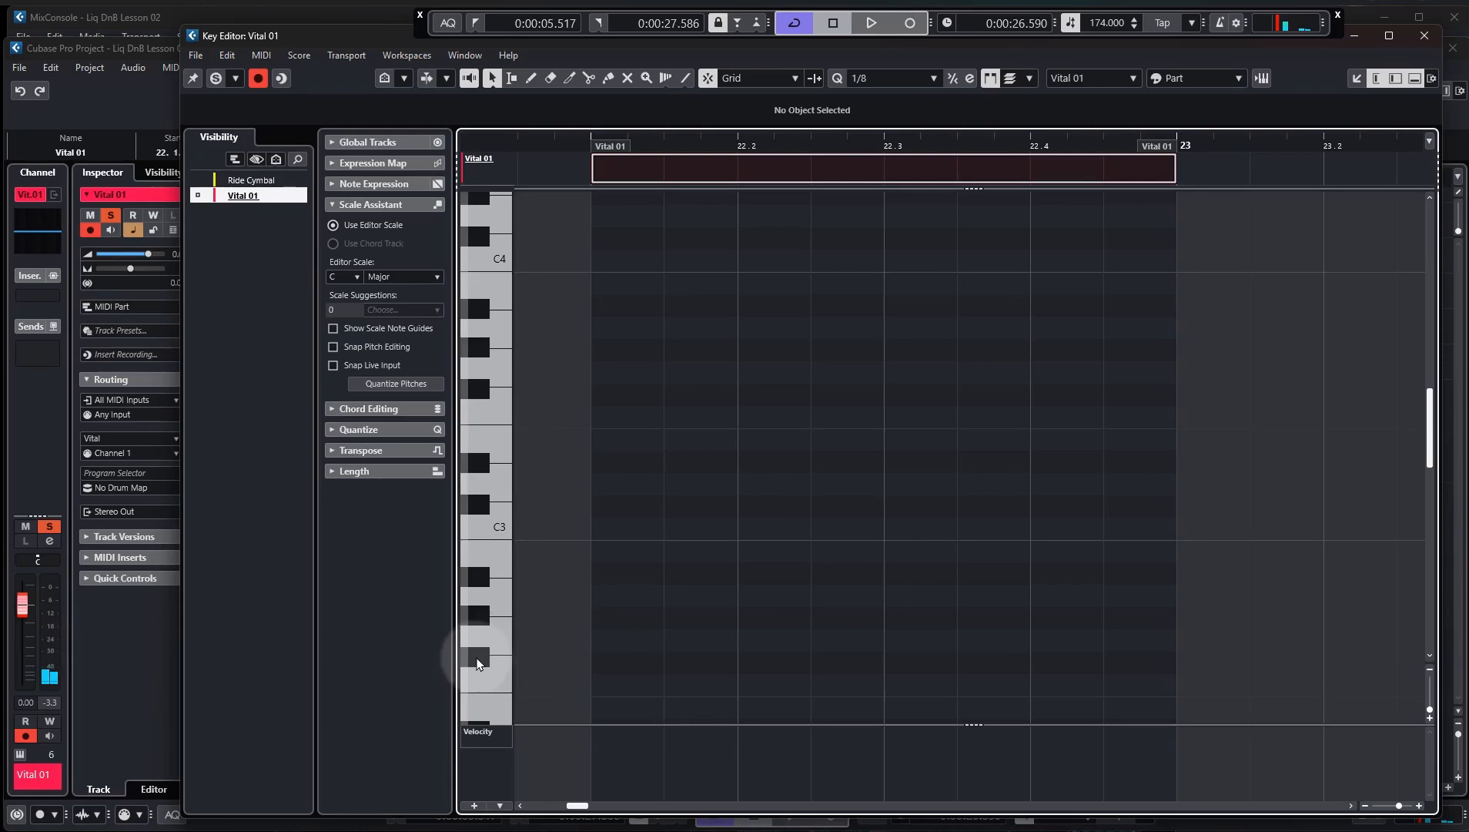
pyautogui.click(614, 661)
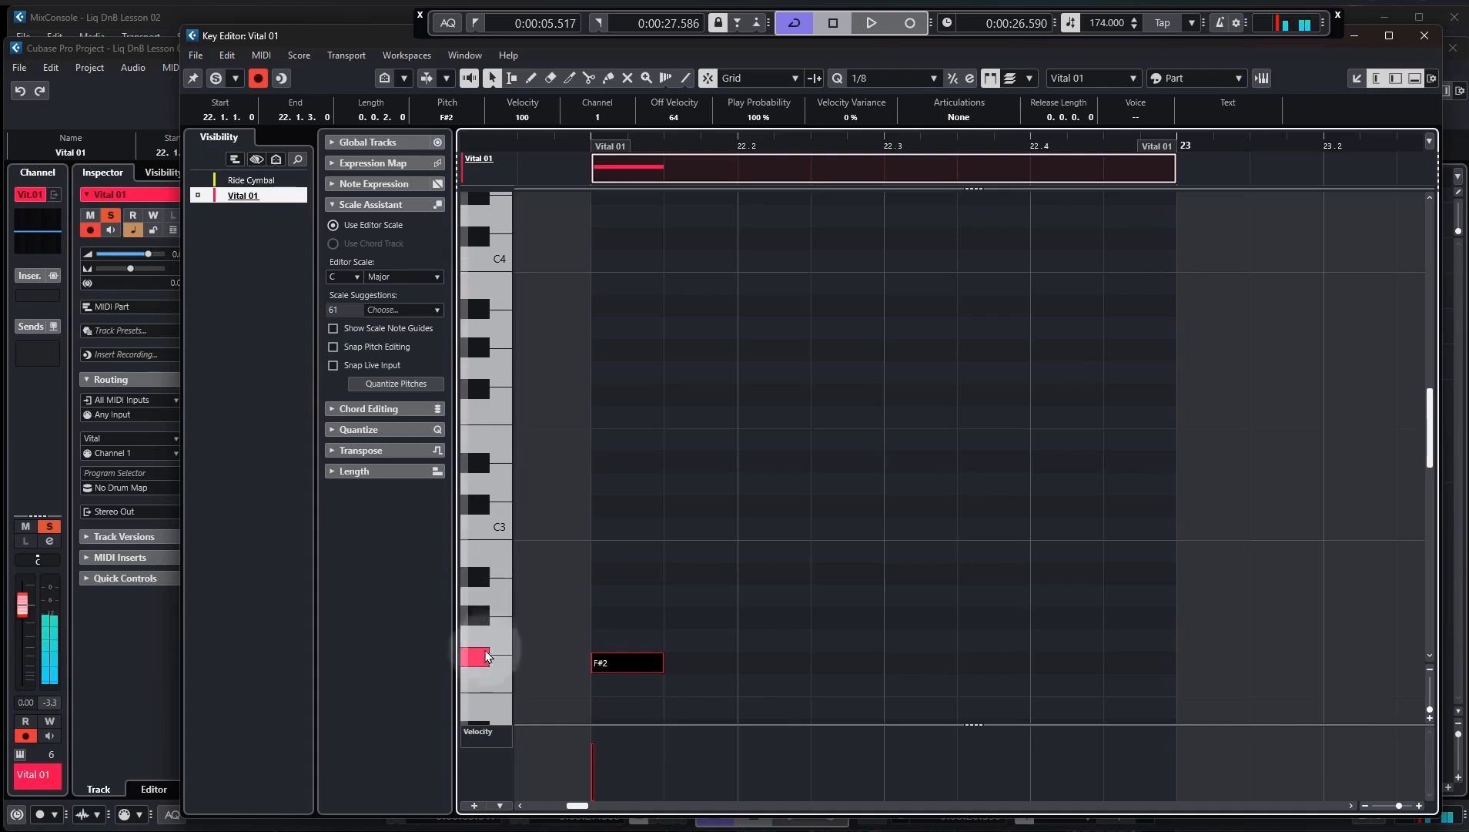
# Audition the piano keyboard notes between C3 and E3, above the F#2 note
pyautogui.click(499, 434)
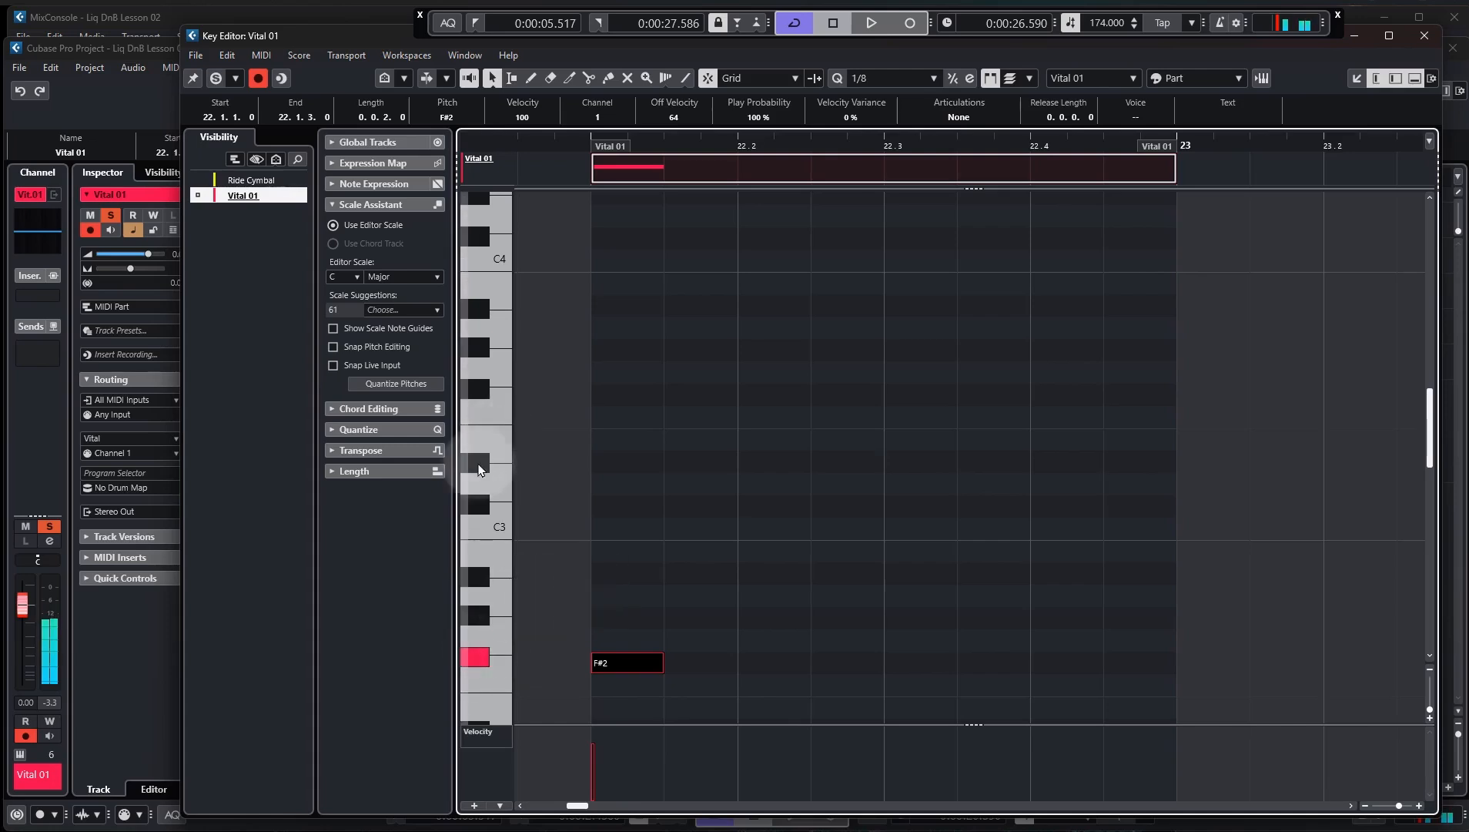
pyautogui.click(480, 463)
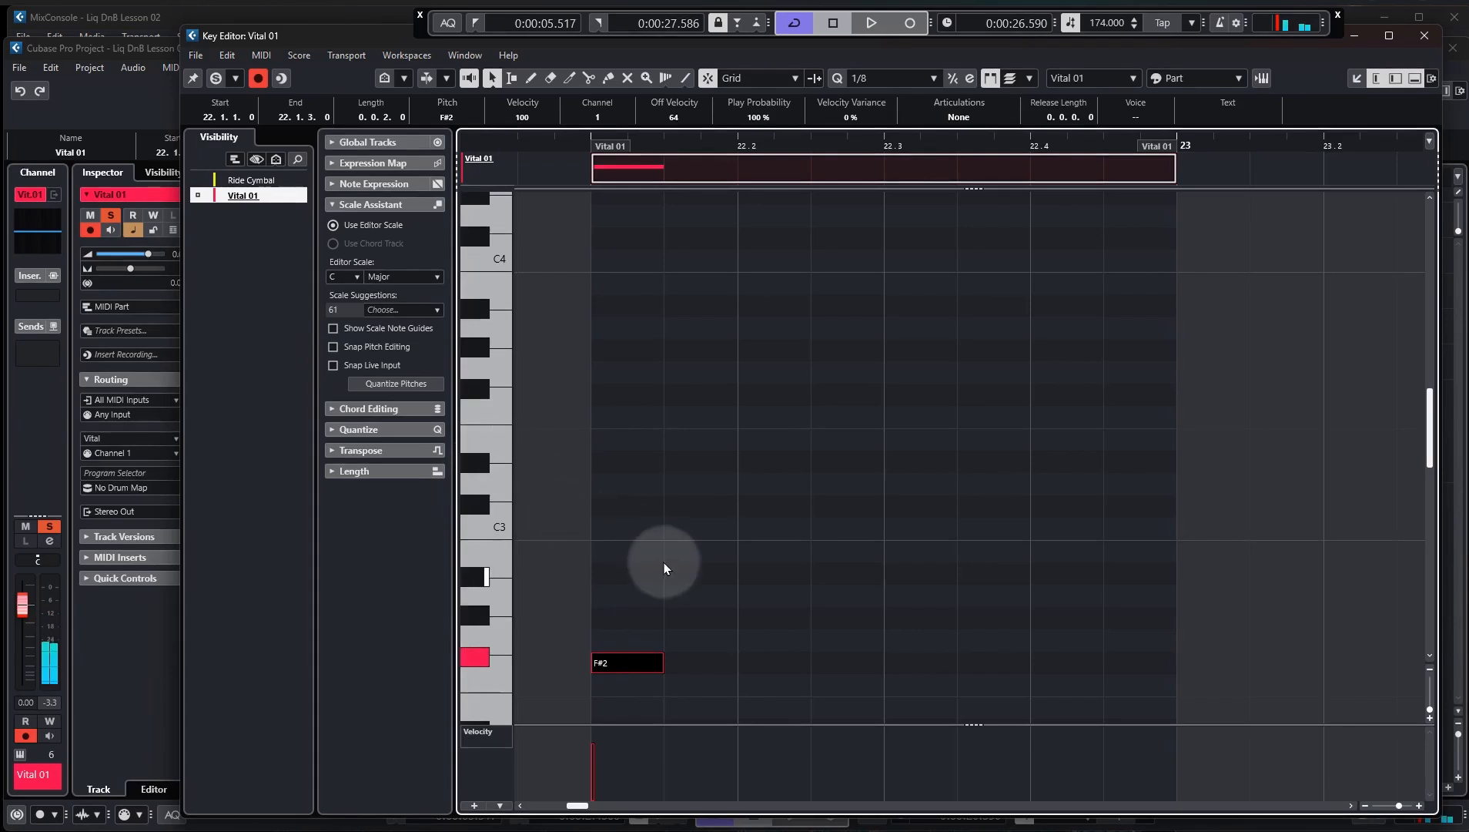
pyautogui.click(493, 520)
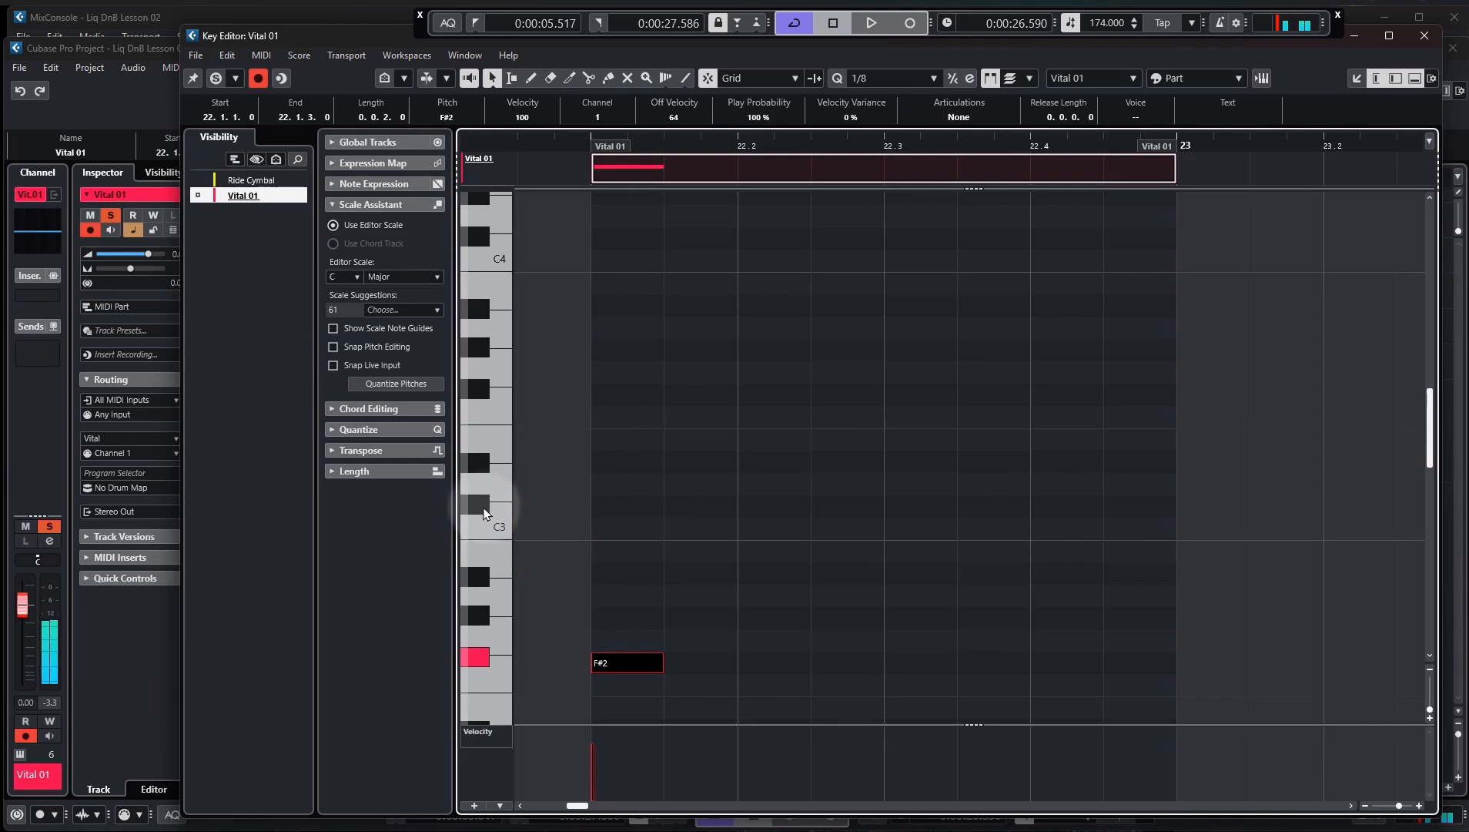
pyautogui.click(480, 505)
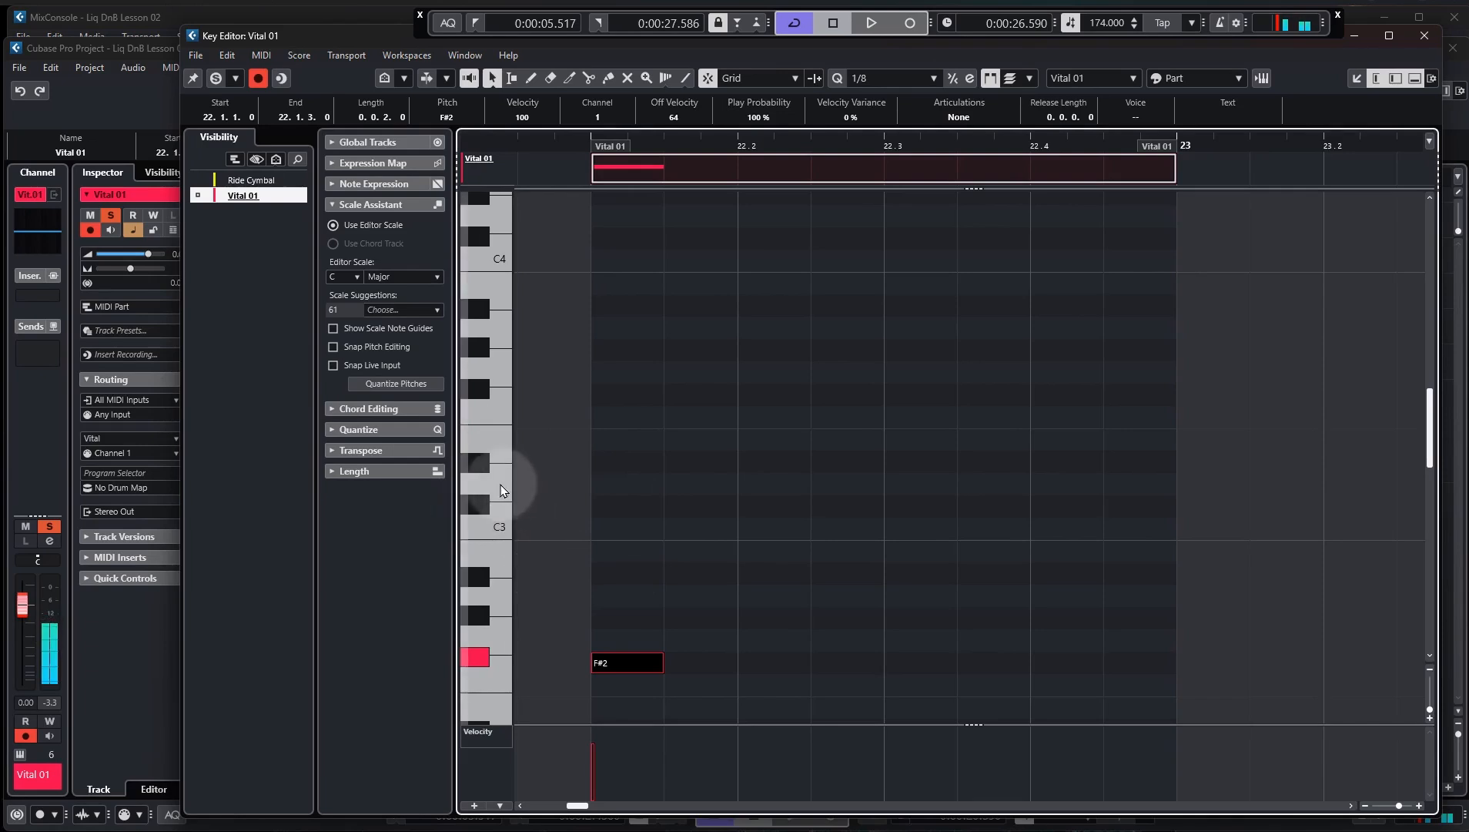
pyautogui.click(481, 505)
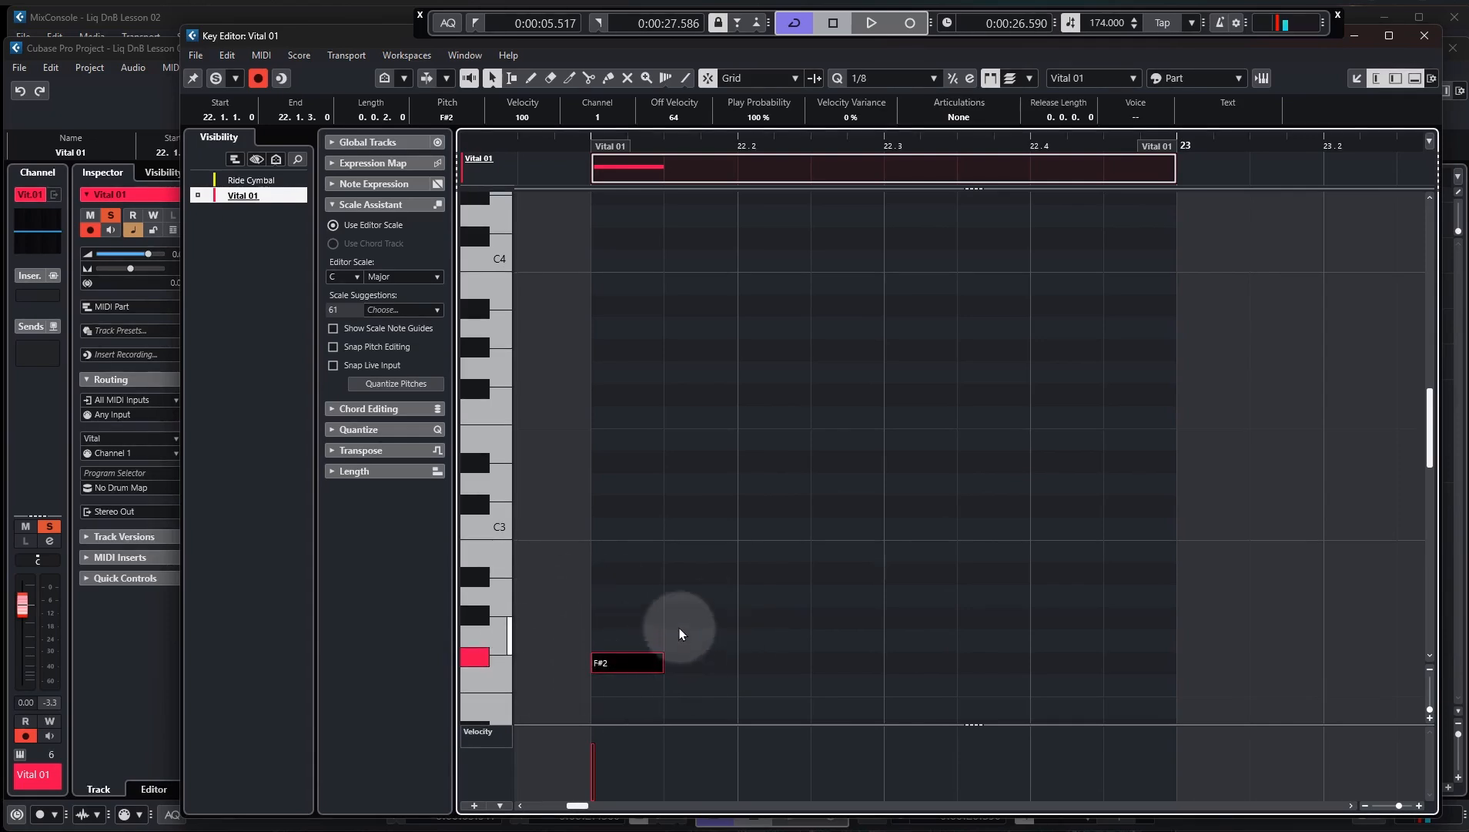
# Set the editor scale to F# Aeolian (nat. minor) and turn on the scale note guides
pyautogui.click(346, 276)
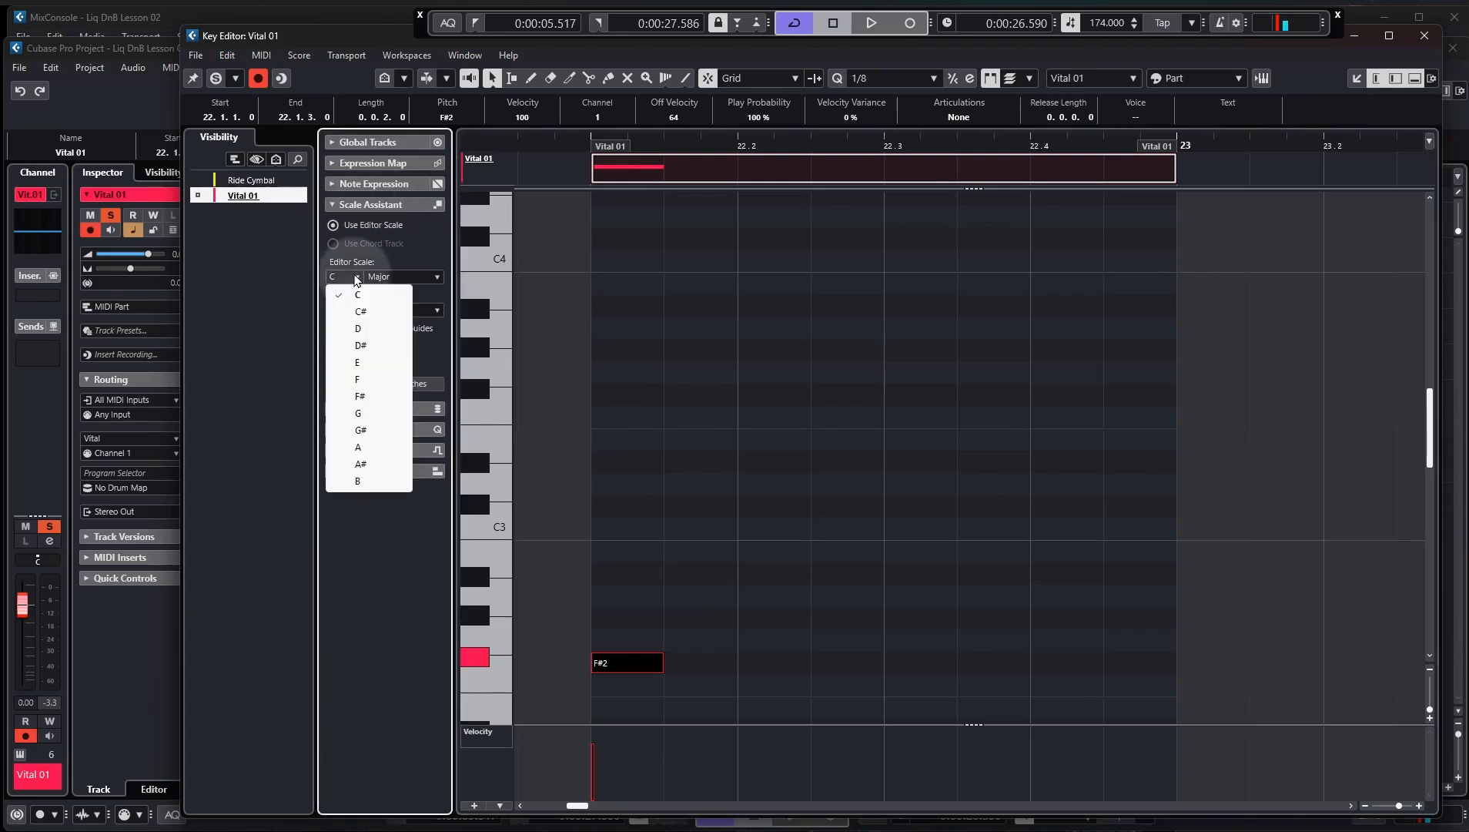
pyautogui.click(362, 396)
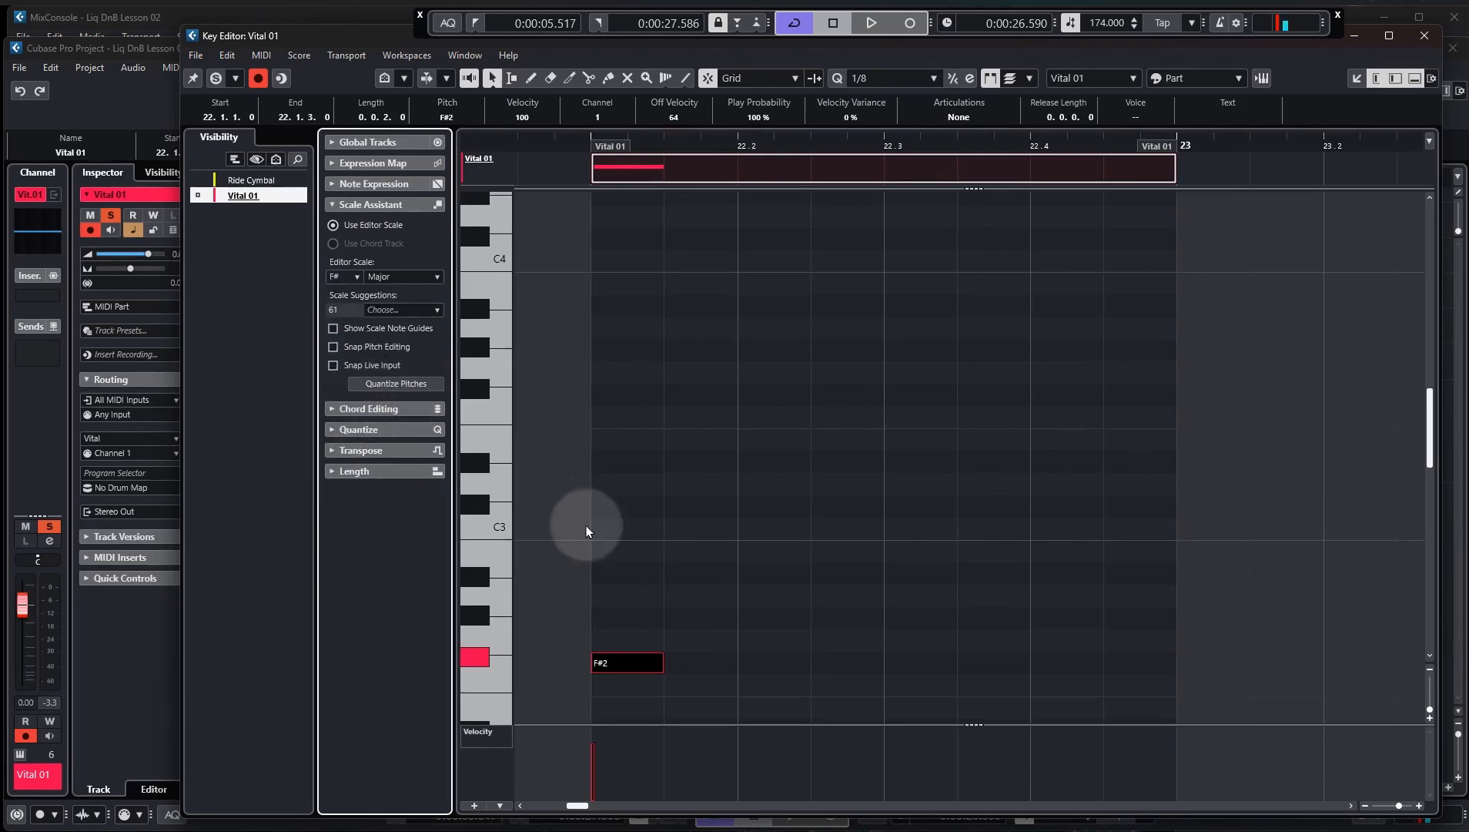
pyautogui.click(402, 276)
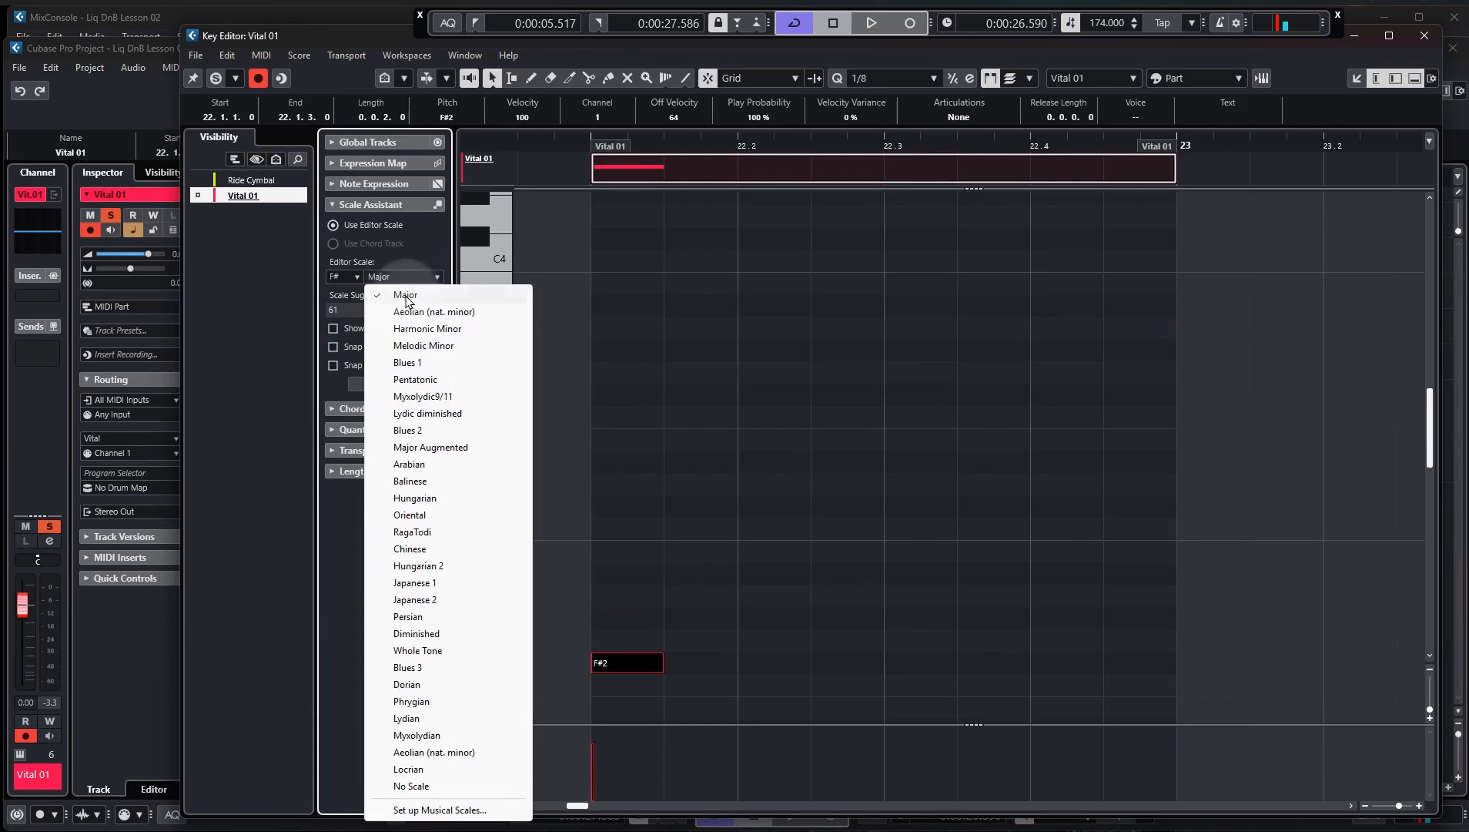
pyautogui.click(410, 312)
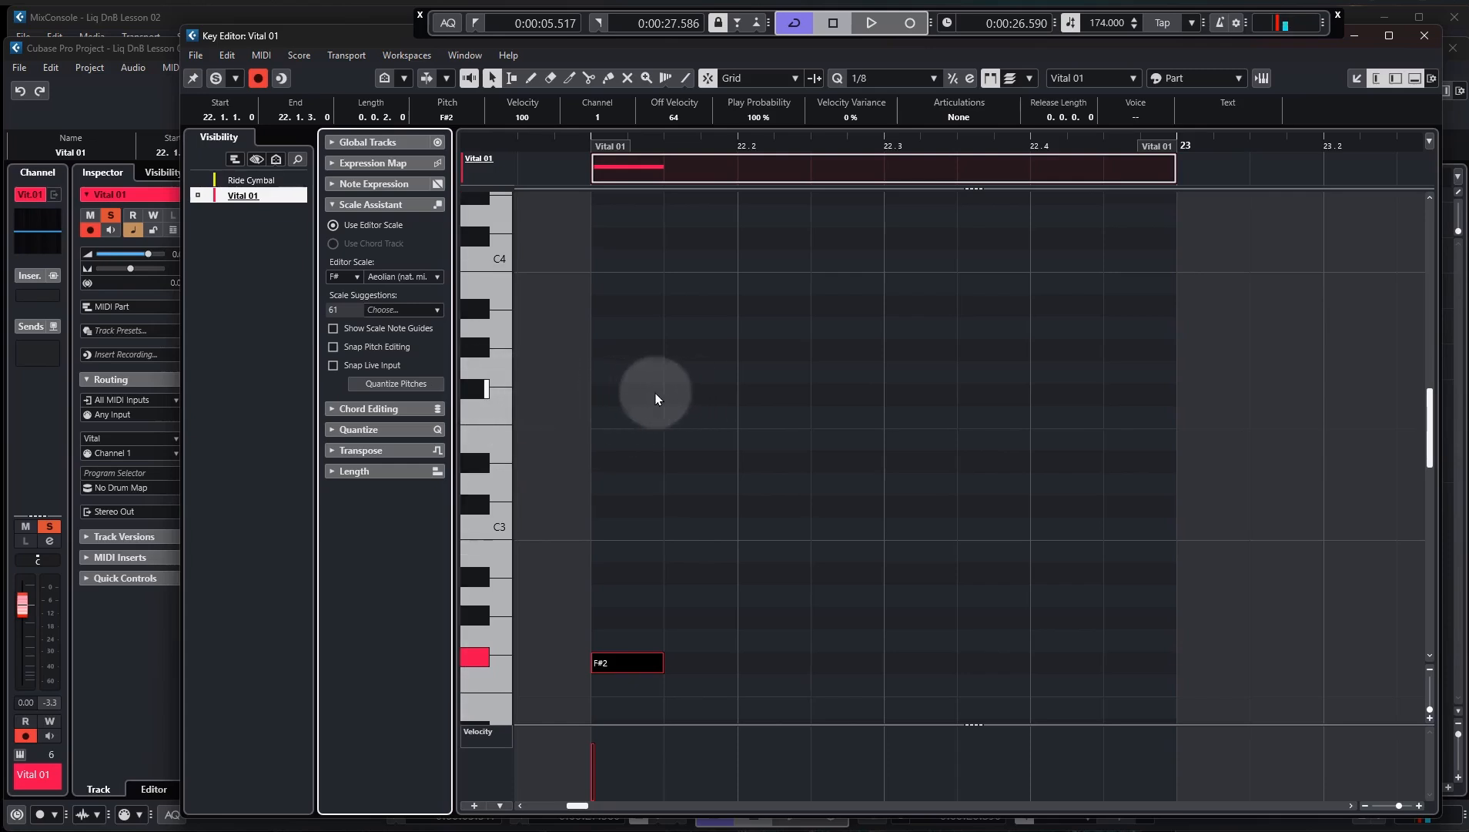
pyautogui.click(333, 327)
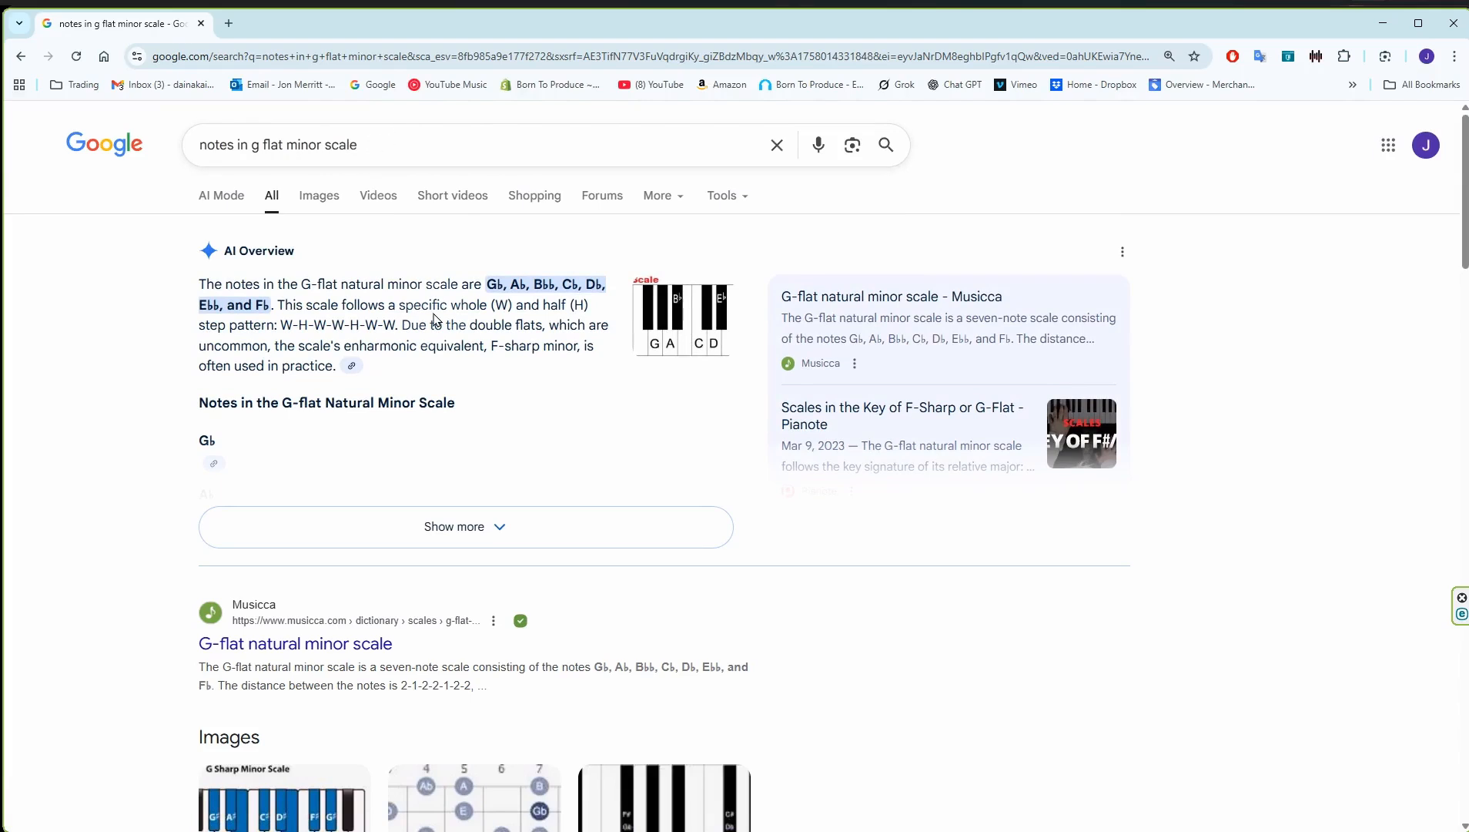
# In the browser's G flat minor scale search results, examine the G Sharp Minor Scale keyboard diagram, then return to Cubase
pyautogui.scroll(-2, 556, 400)
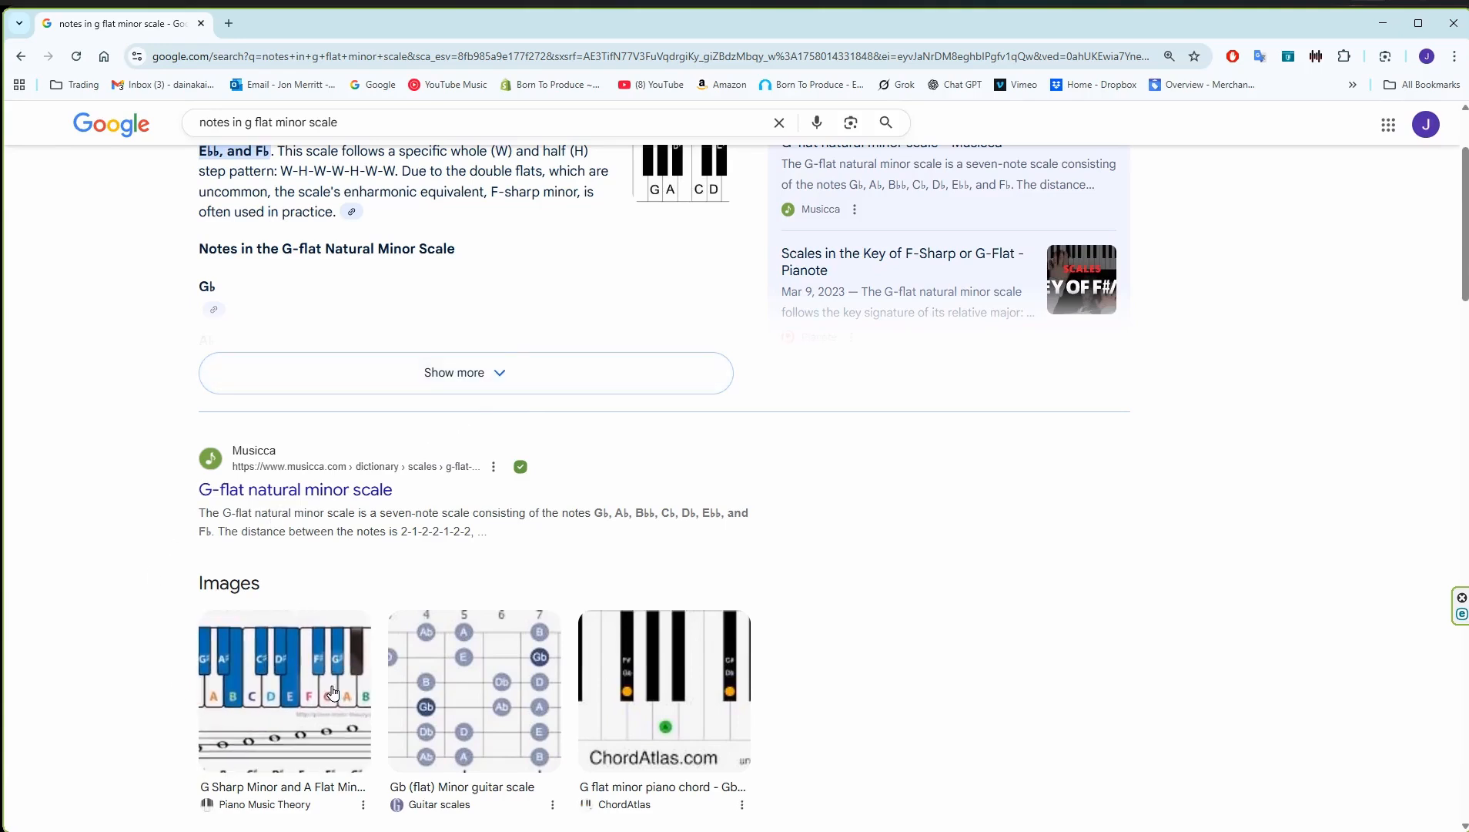
pyautogui.click(291, 685)
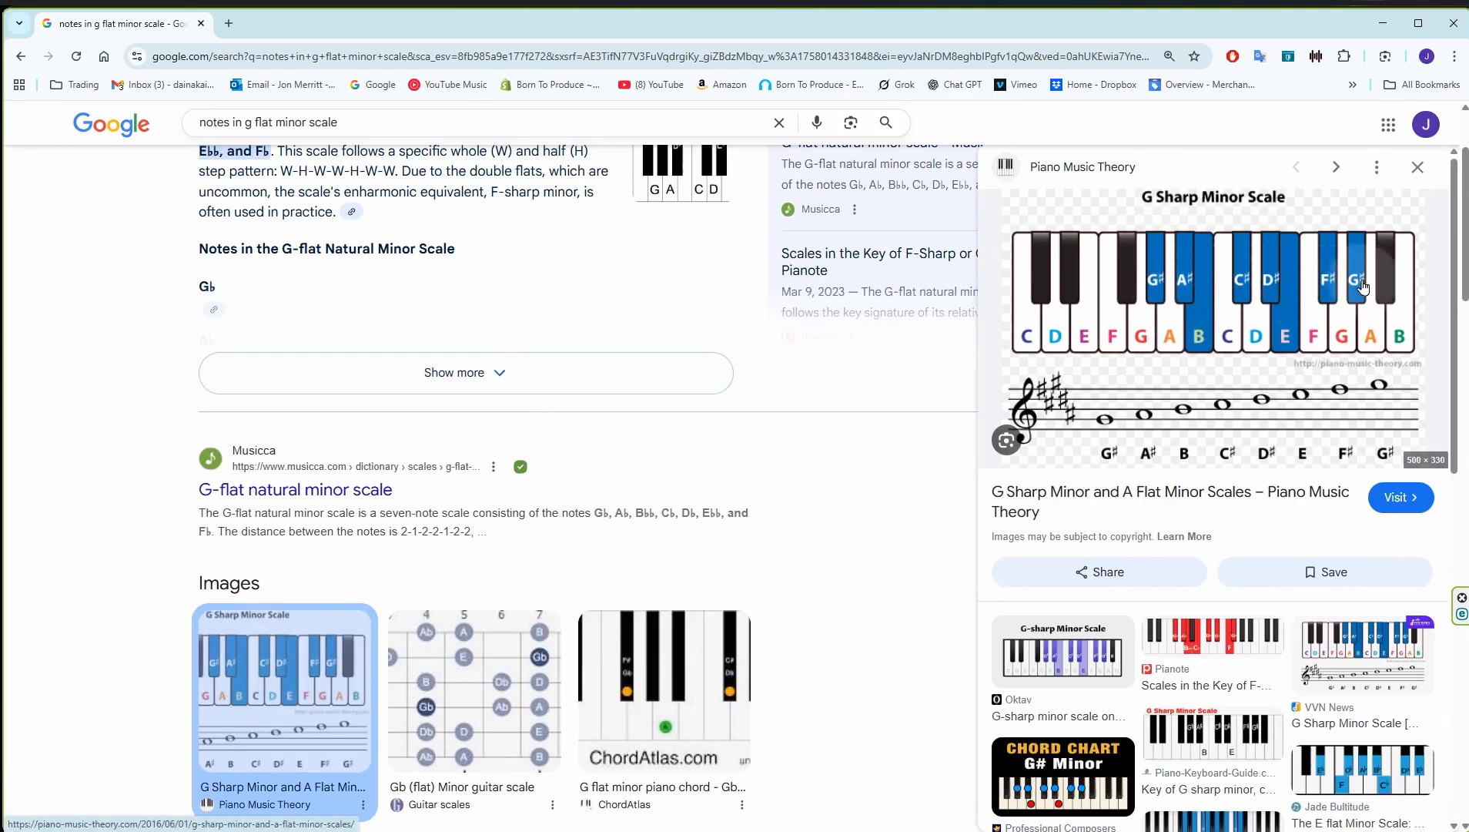
pyautogui.click(1384, 25)
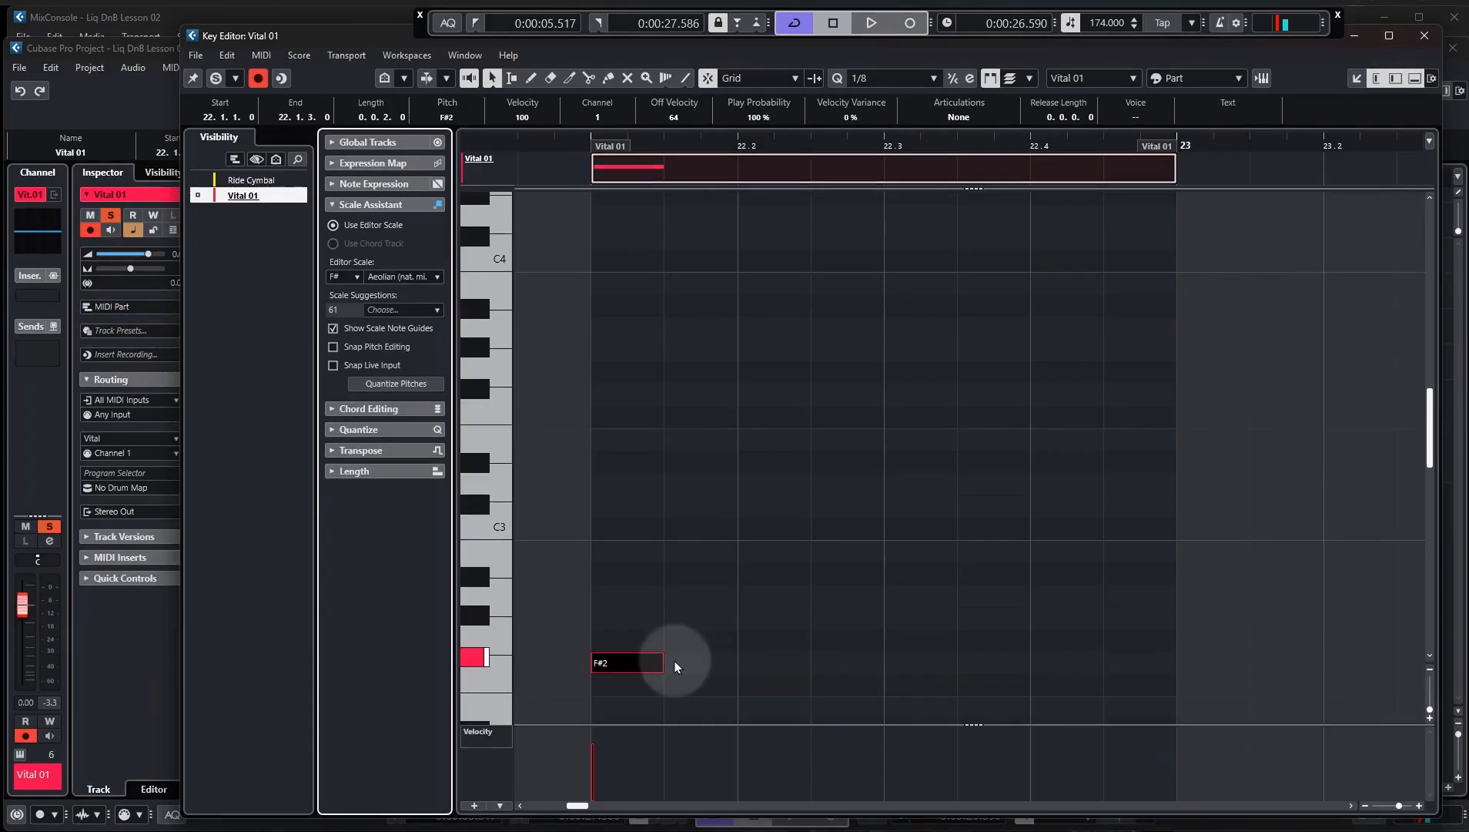
# Move the F#2 note to just before bar 22 and stack the scale notes G#2, A2, B2, C#3, D3 and E3 above it
pyautogui.moveTo(636, 667); pyautogui.dragTo(563, 667)
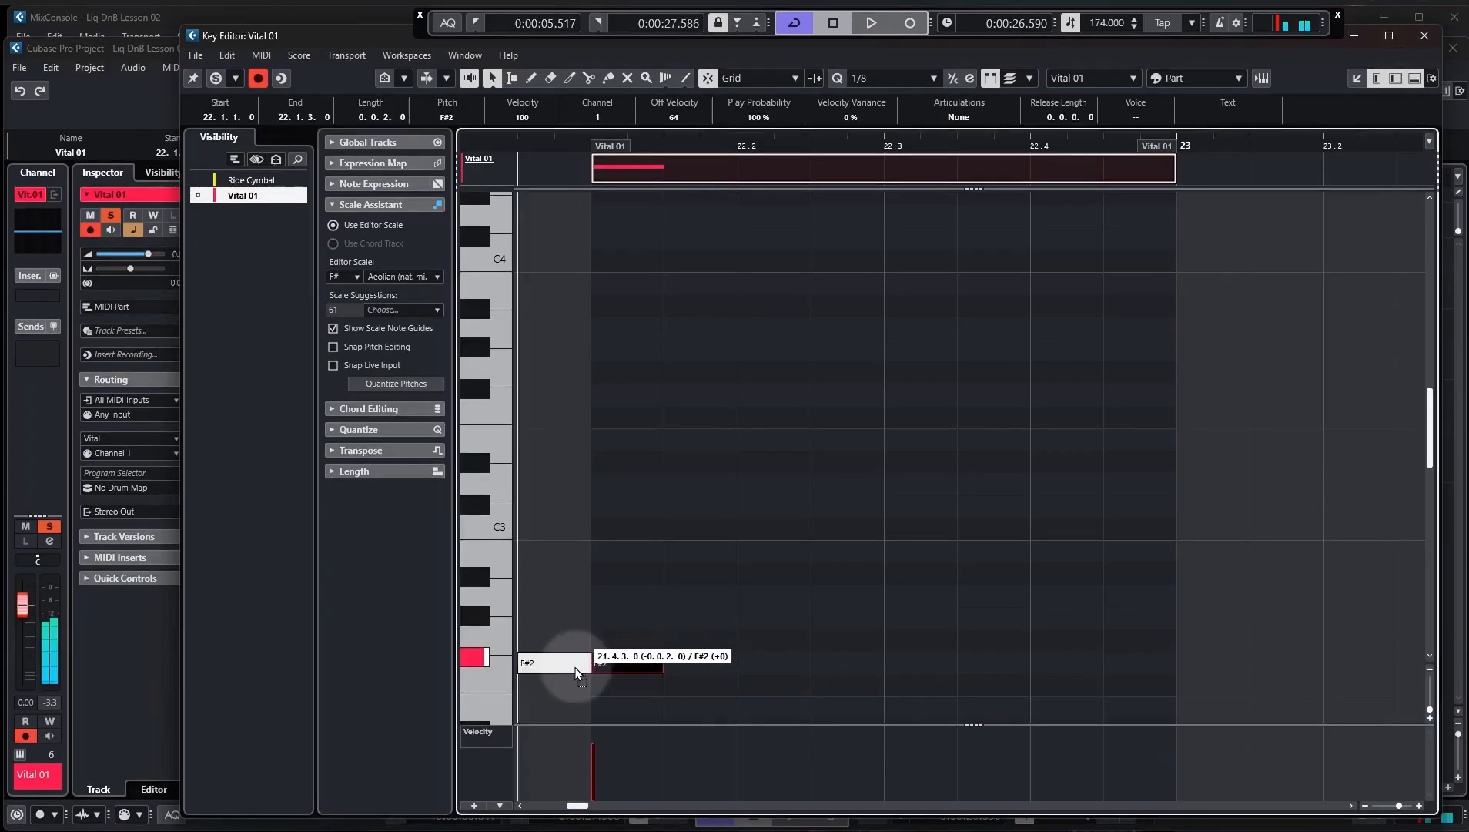
pyautogui.keyDown('alt'); pyautogui.click(553, 616); pyautogui.keyUp('alt')
pyautogui.keyDown('alt'); pyautogui.click(564, 593); pyautogui.keyUp('alt')
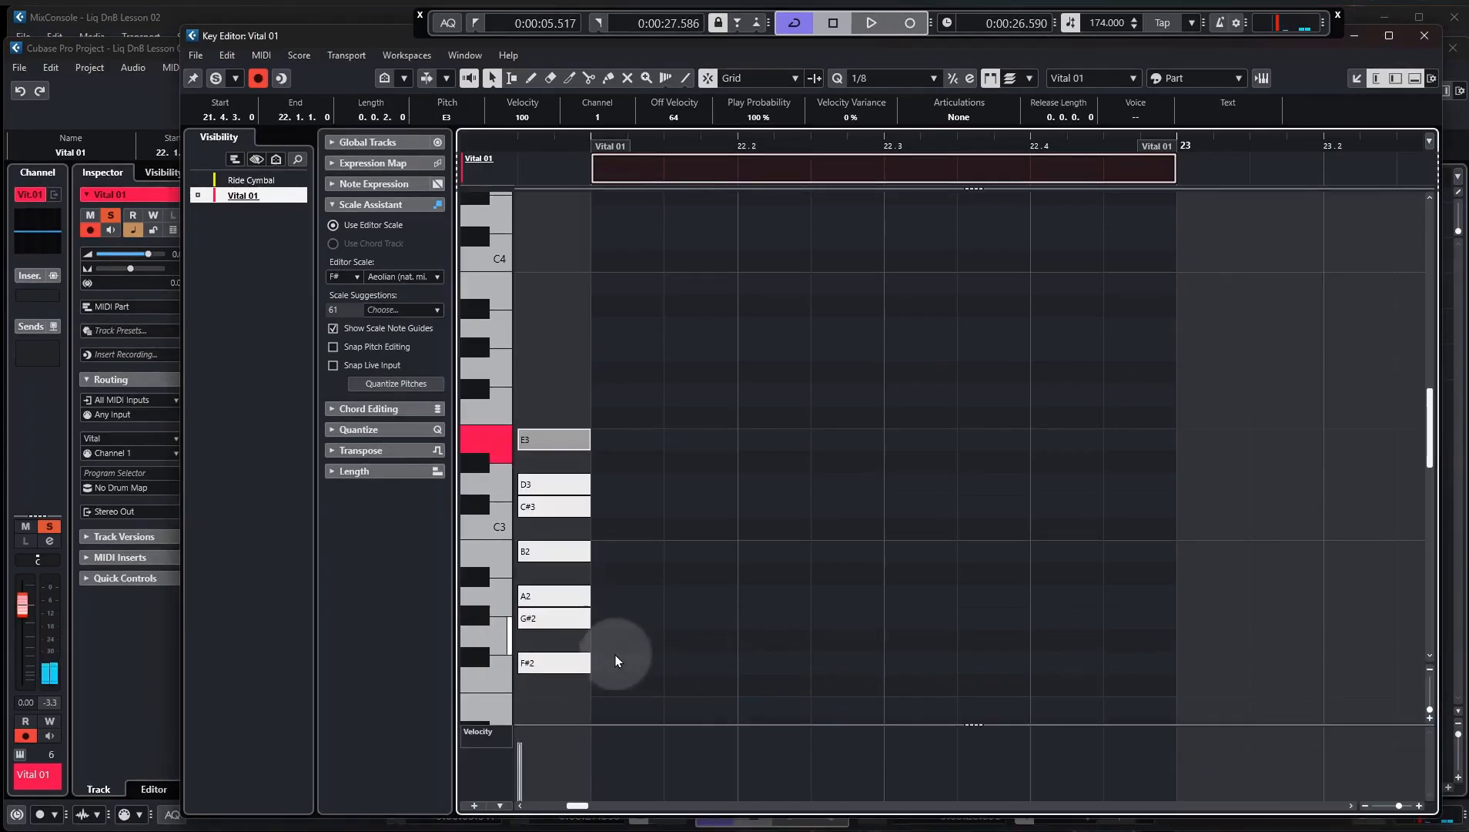
# Enter a half-bar chord of F#2, A2 and C#3 at bar 22 and play it back from there
pyautogui.click(588, 142)
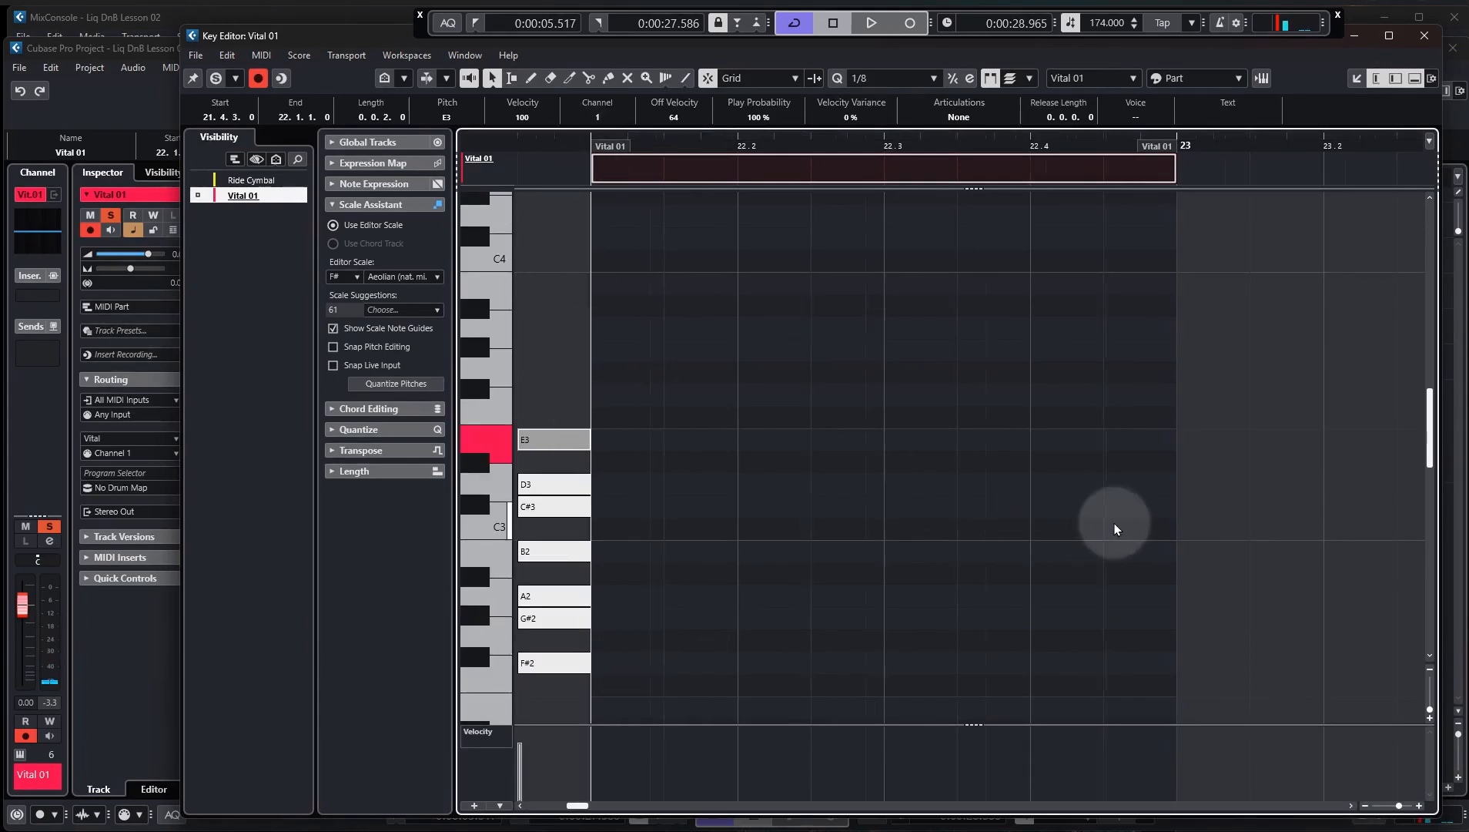
pyautogui.scroll(-1, 1115, 525)
pyautogui.scroll(1, 722, 592)
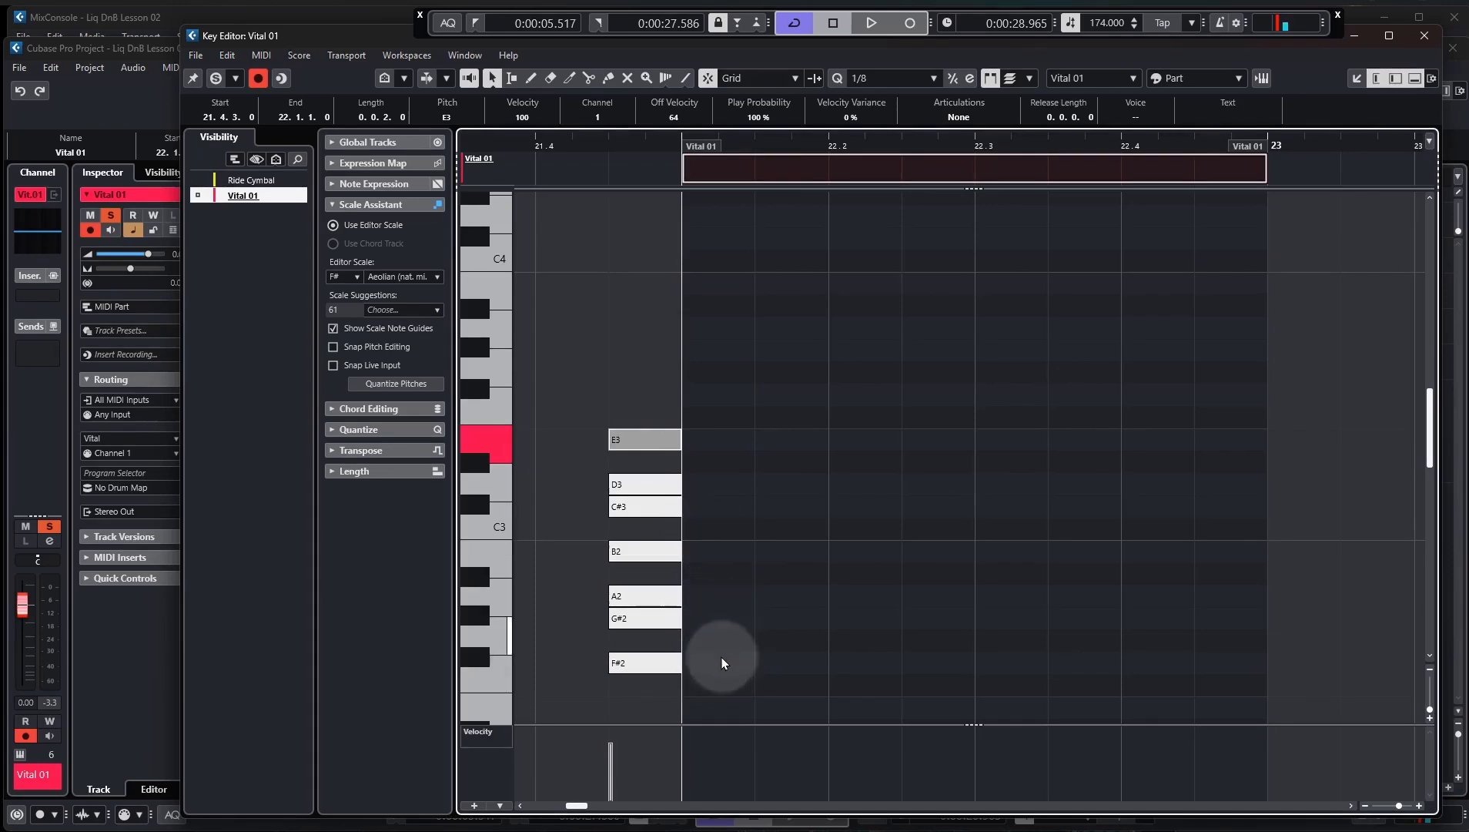
pyautogui.moveTo(702, 661); pyautogui.dragTo(976, 663)
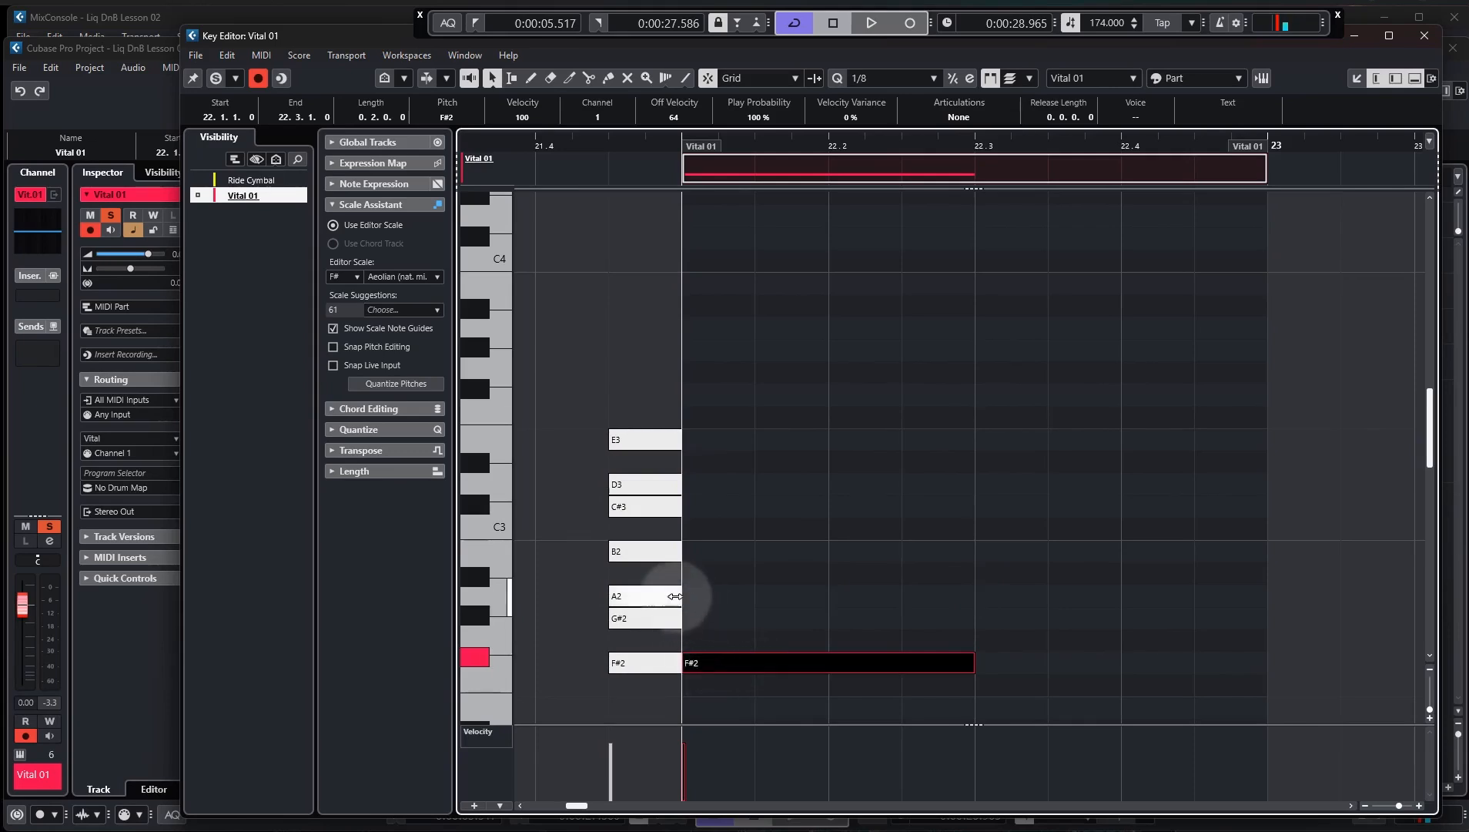
pyautogui.moveTo(697, 596); pyautogui.dragTo(997, 595)
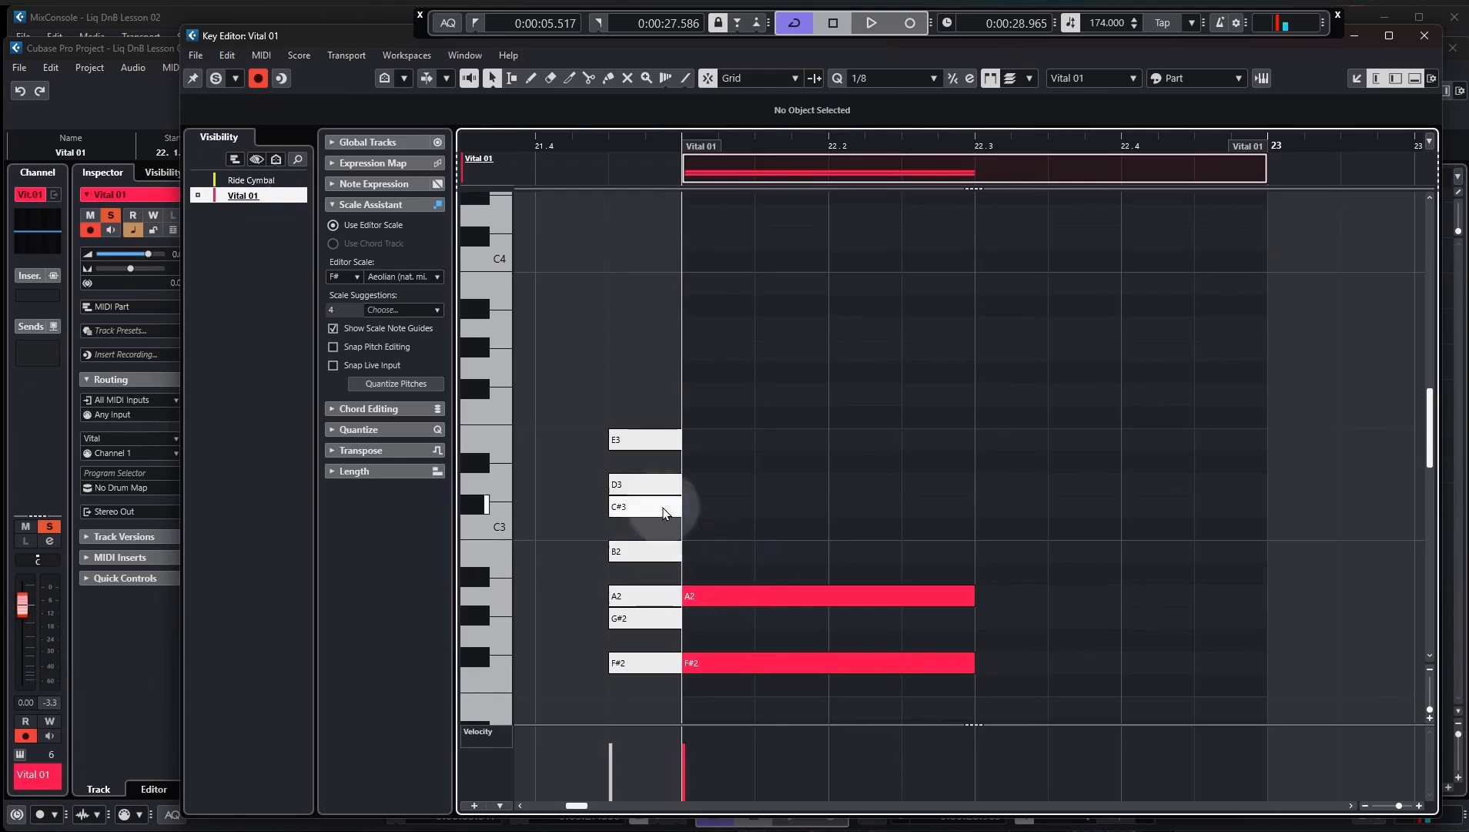
pyautogui.moveTo(695, 502); pyautogui.dragTo(967, 502)
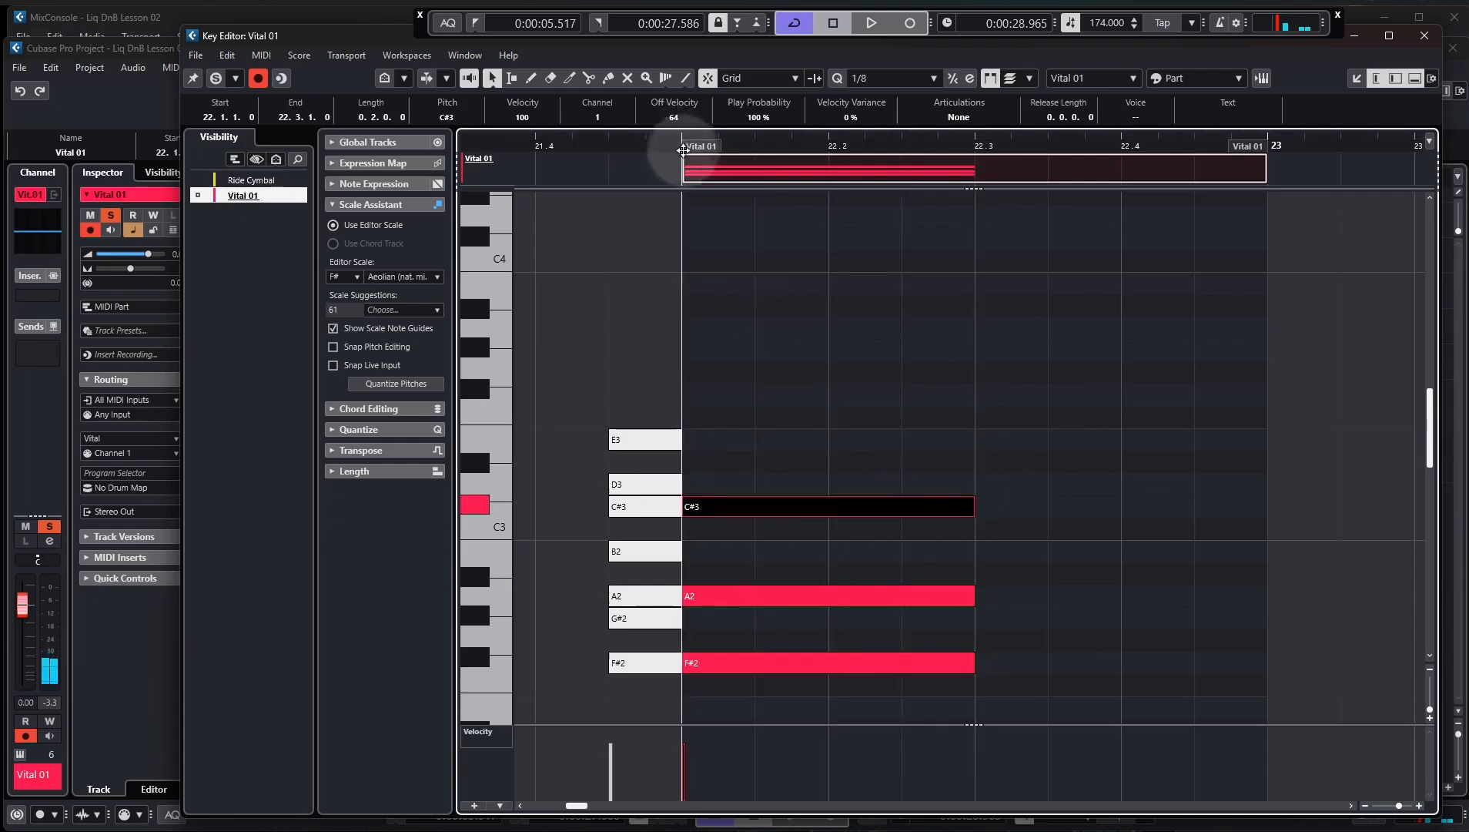
pyautogui.press('space')
pyautogui.press('space')
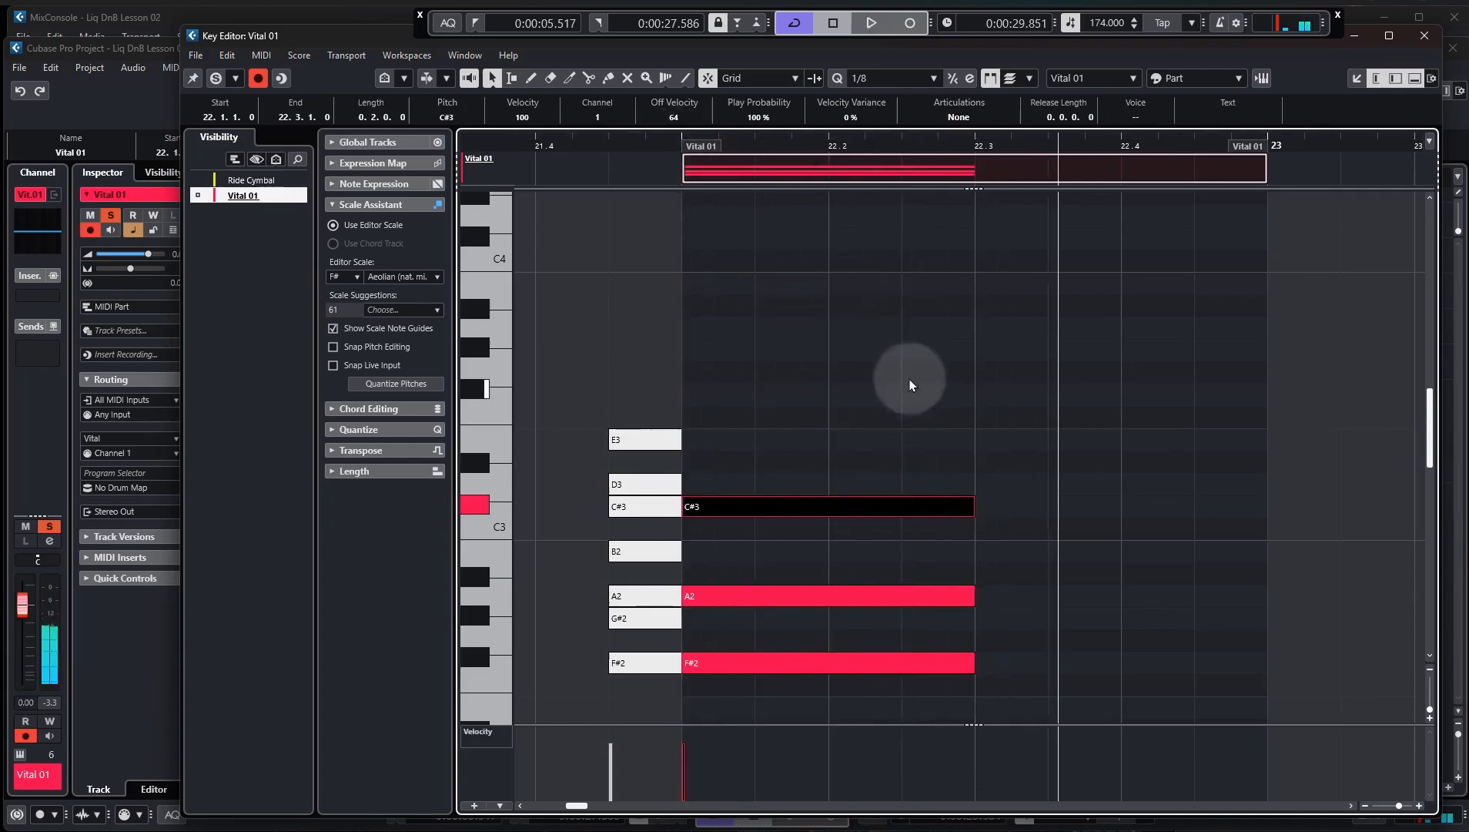
# Extend the part to bar 24 and enter a half-bar chord of B2, D3 and F#3 at beat 22.3
pyautogui.scroll(-2, 700, 405)
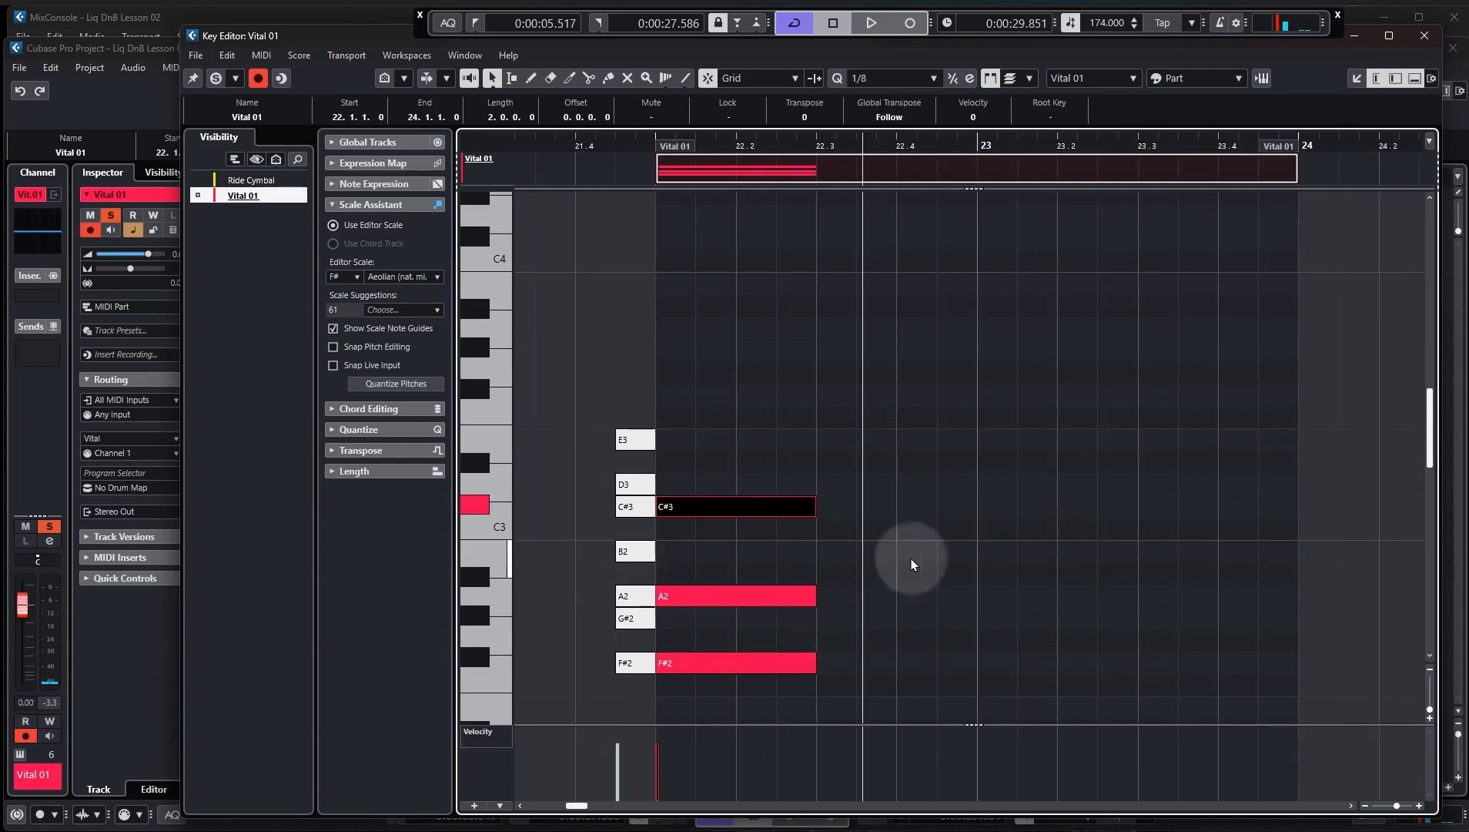
pyautogui.moveTo(828, 550); pyautogui.dragTo(976, 549)
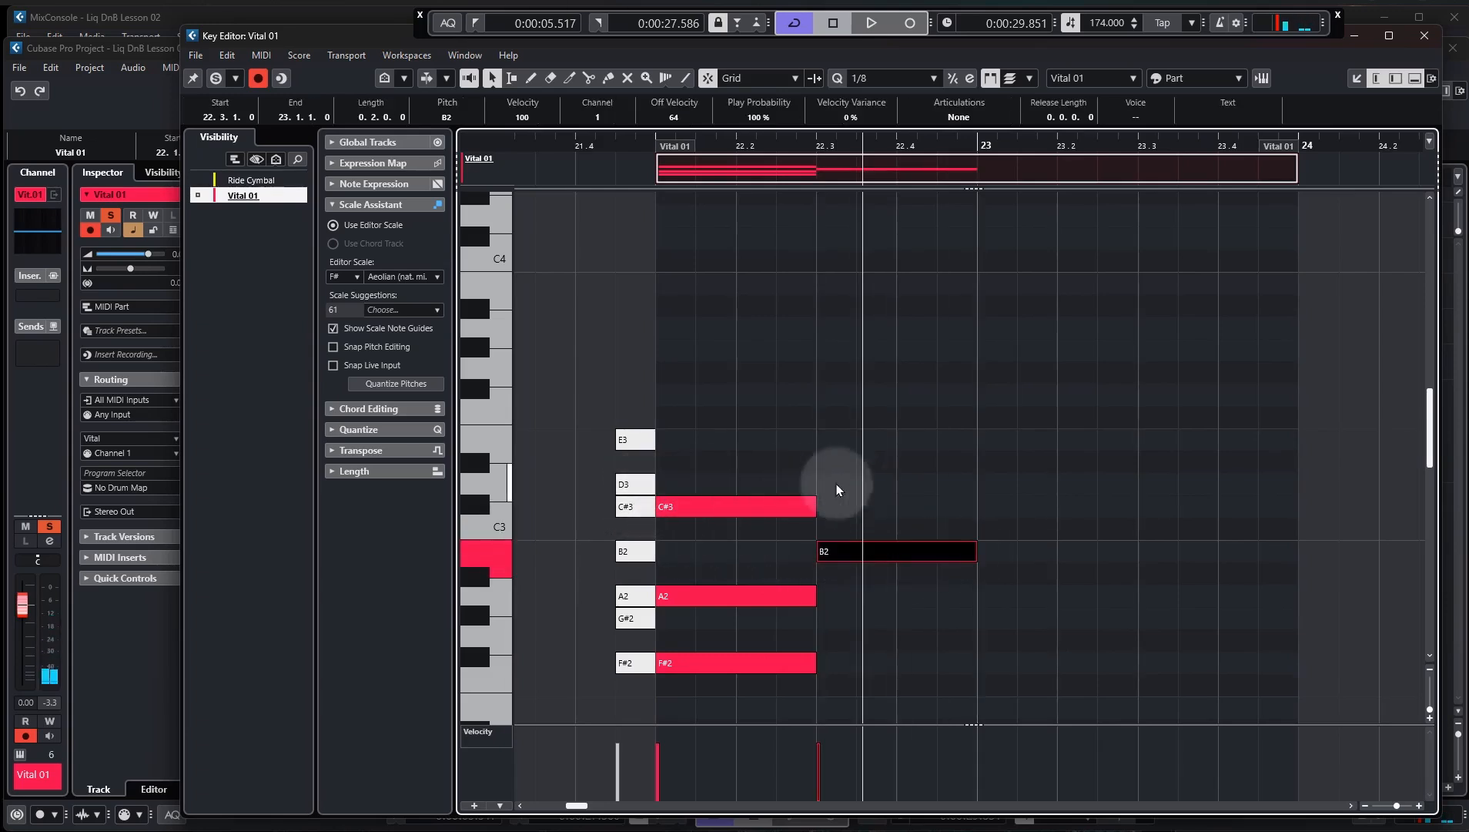
pyautogui.moveTo(828, 484); pyautogui.dragTo(980, 469)
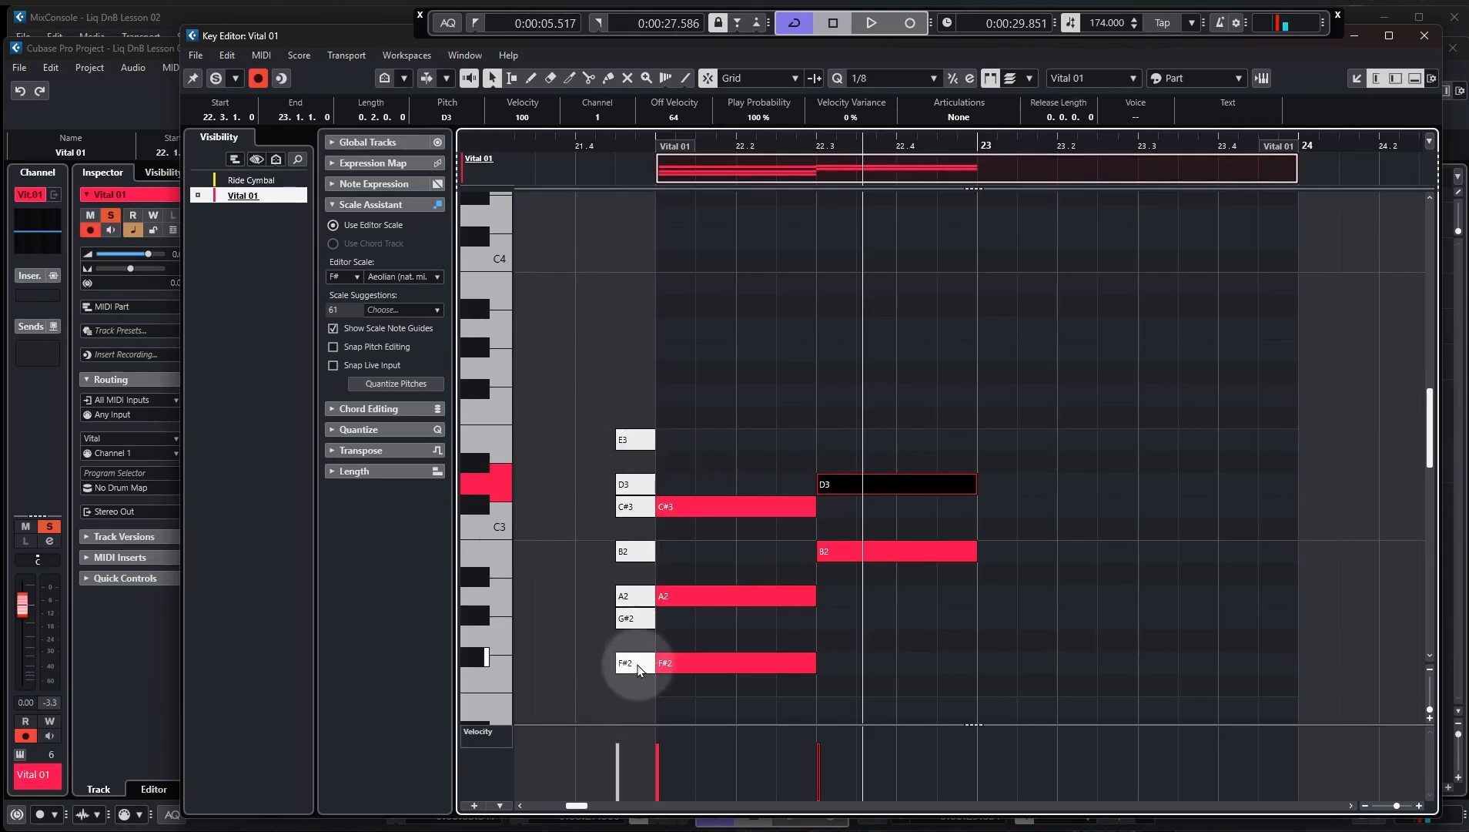
pyautogui.click(473, 394)
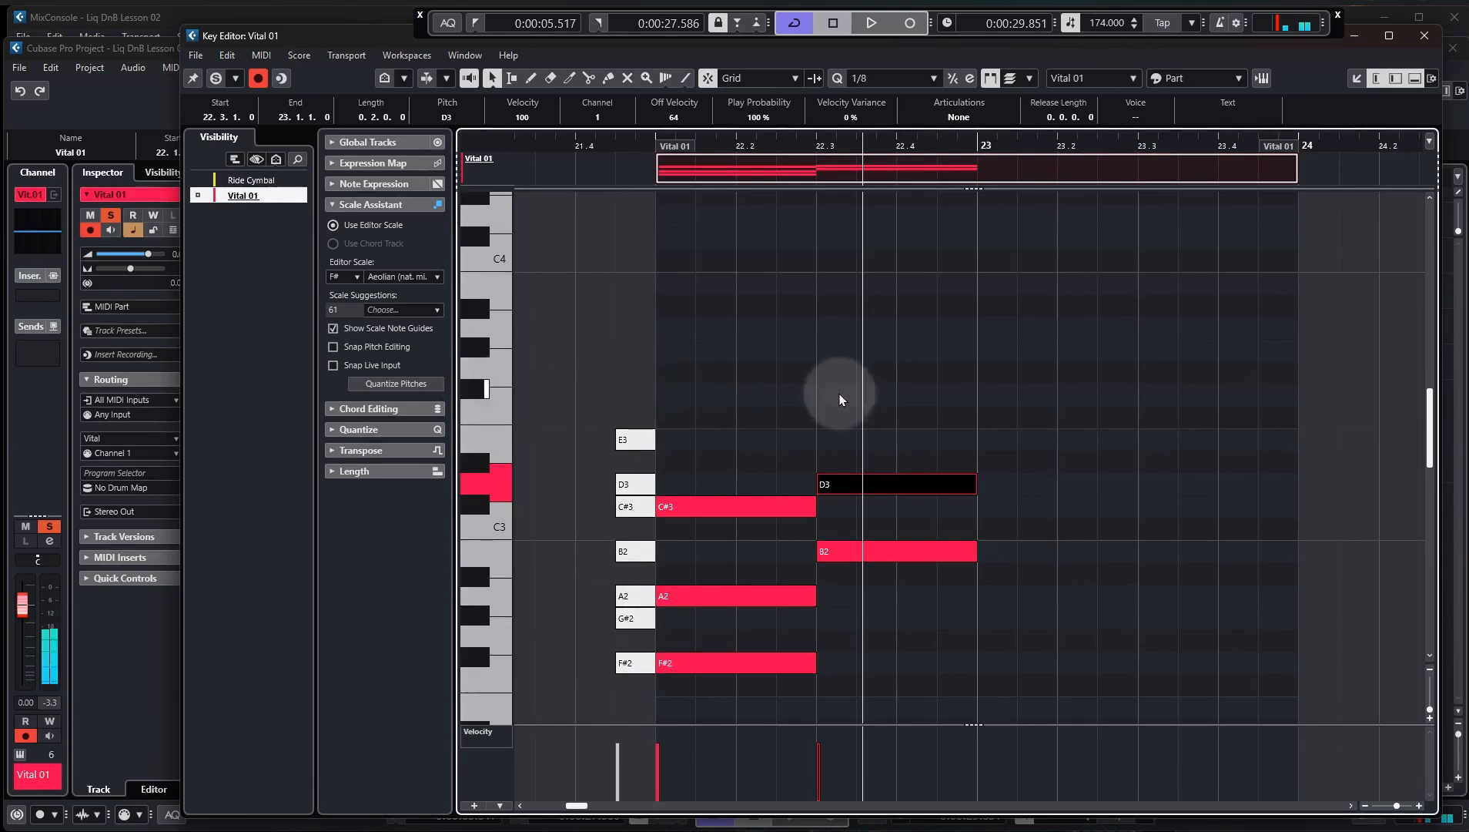
pyautogui.moveTo(823, 395); pyautogui.dragTo(958, 394)
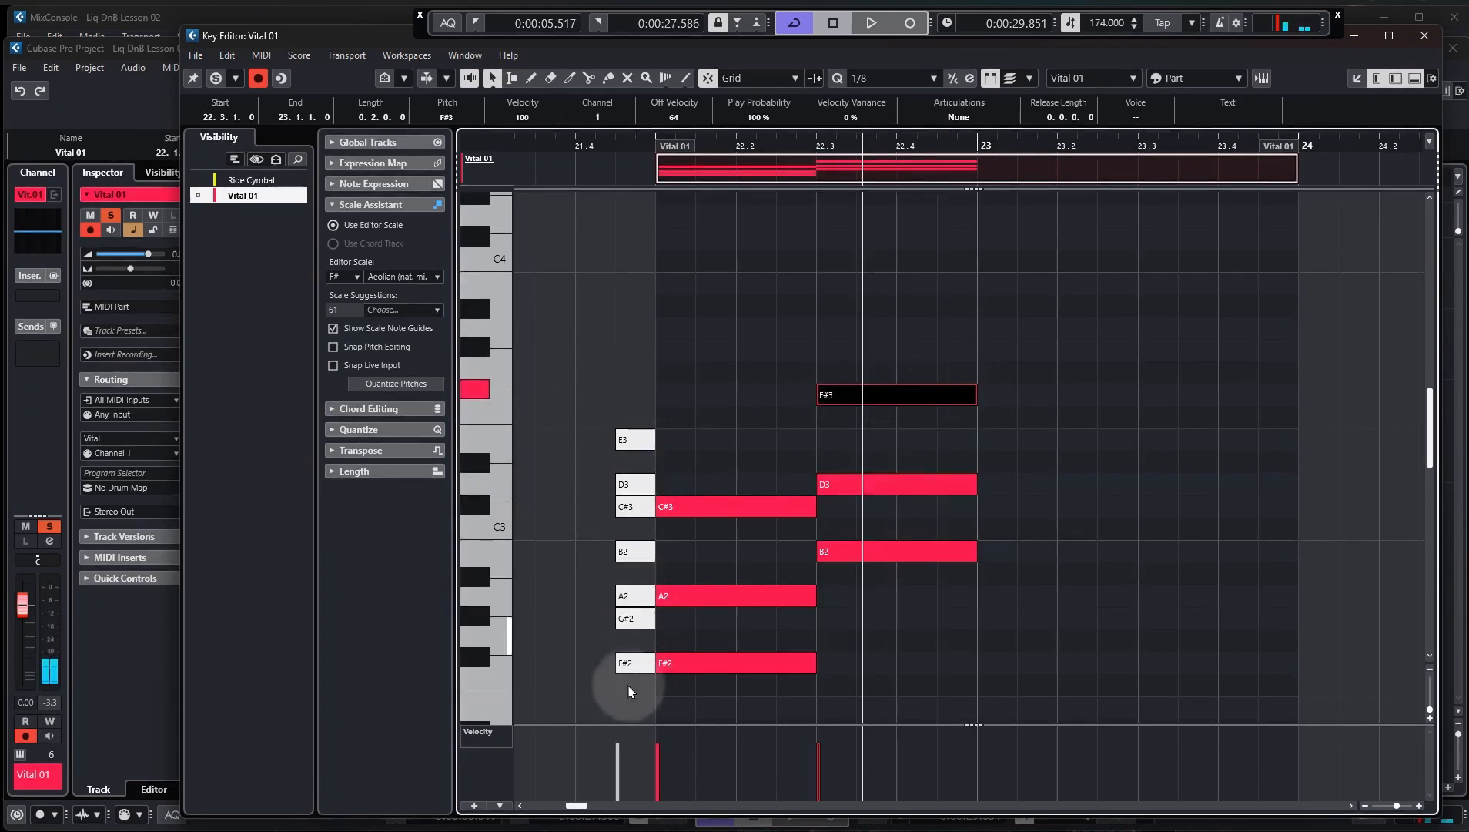
# Copy the stack of scale notes before bar 22 up an octave from F#3, then play both chords from bar 22
pyautogui.moveTo(625, 689); pyautogui.dragTo(635, 423)
pyautogui.moveTo(636, 664); pyautogui.dragTo(645, 396)
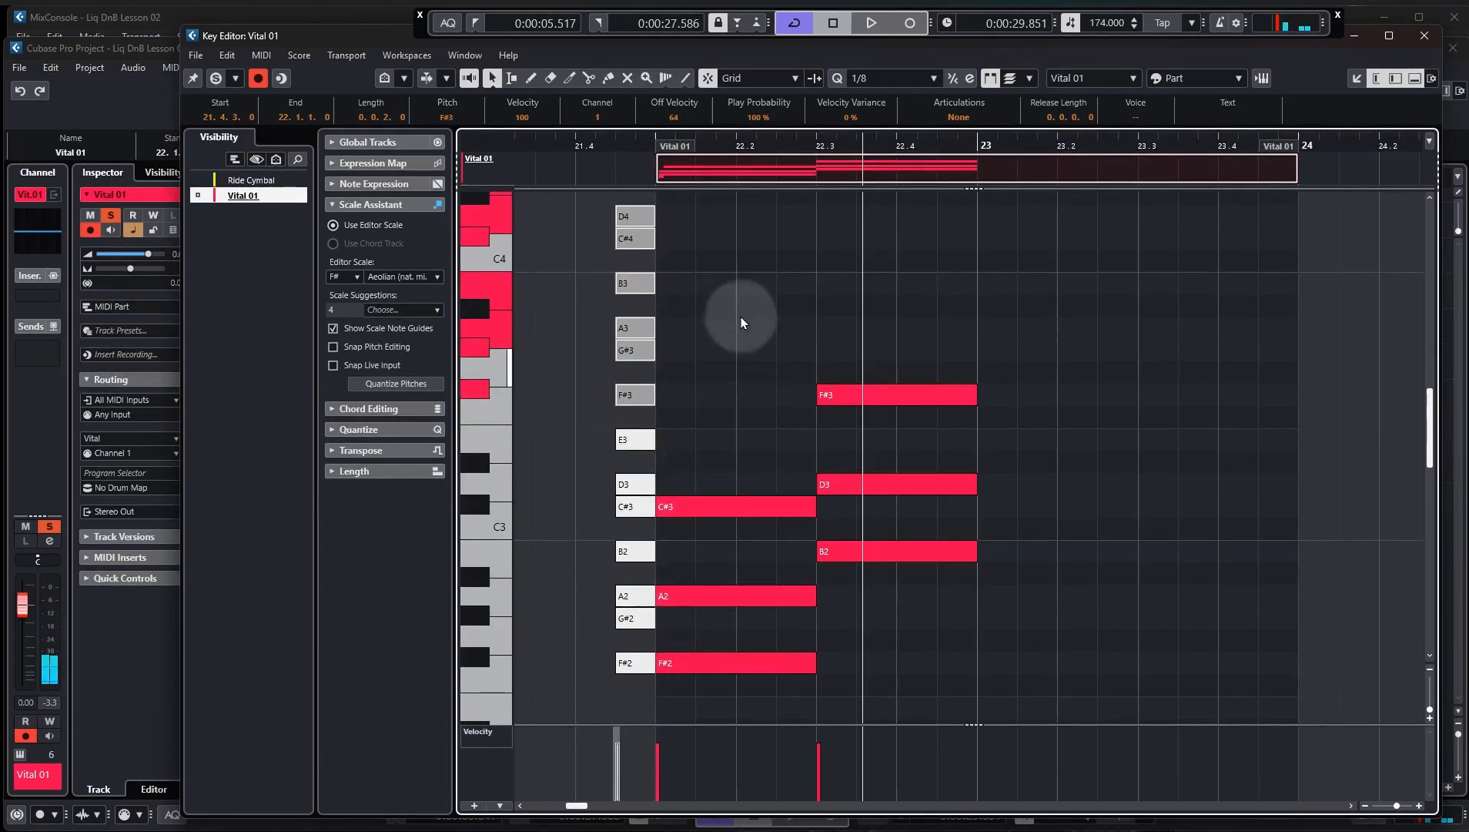
pyautogui.click(653, 145)
pyautogui.press('space')
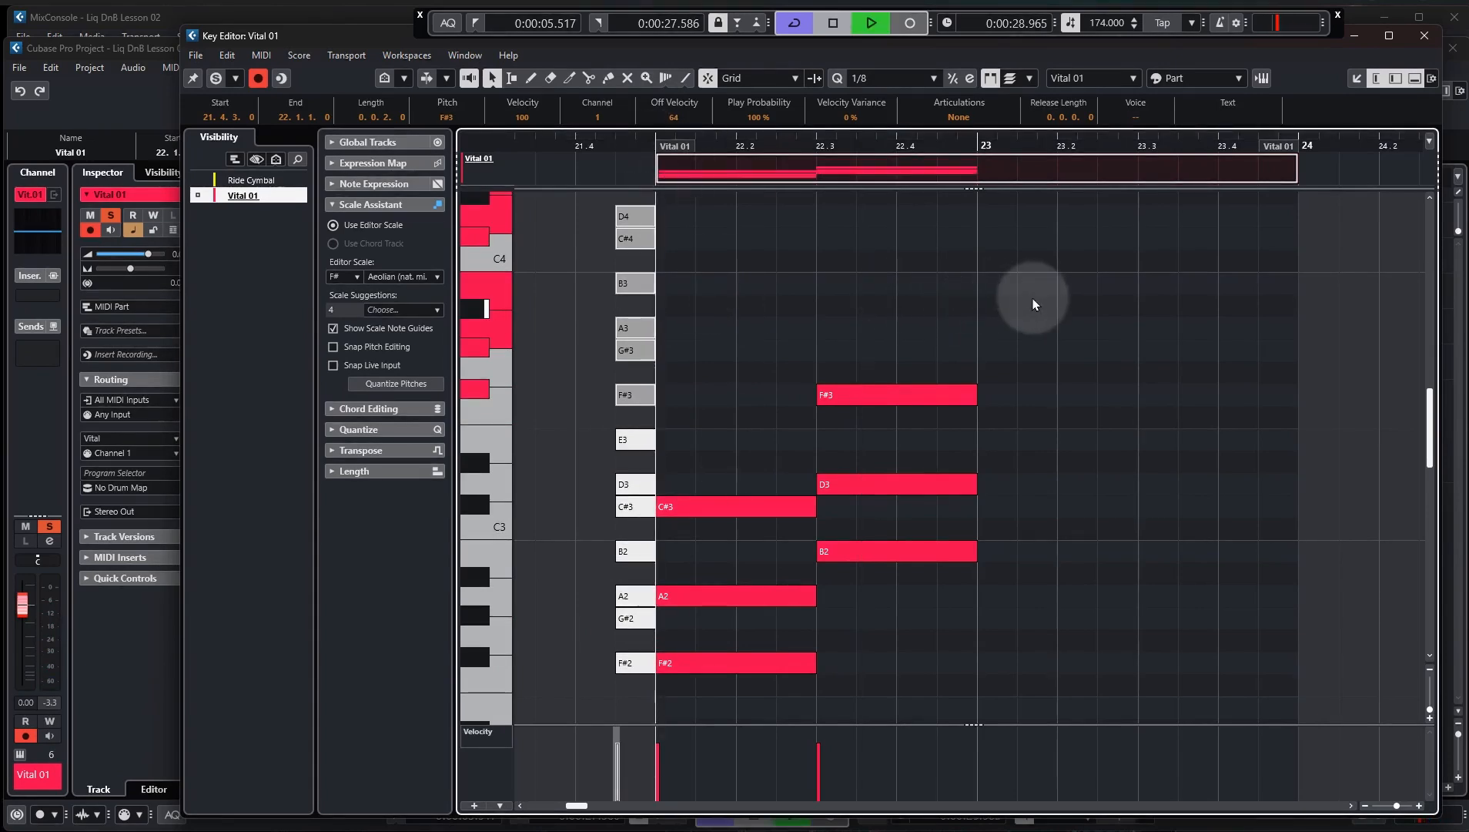
pyautogui.press('space')
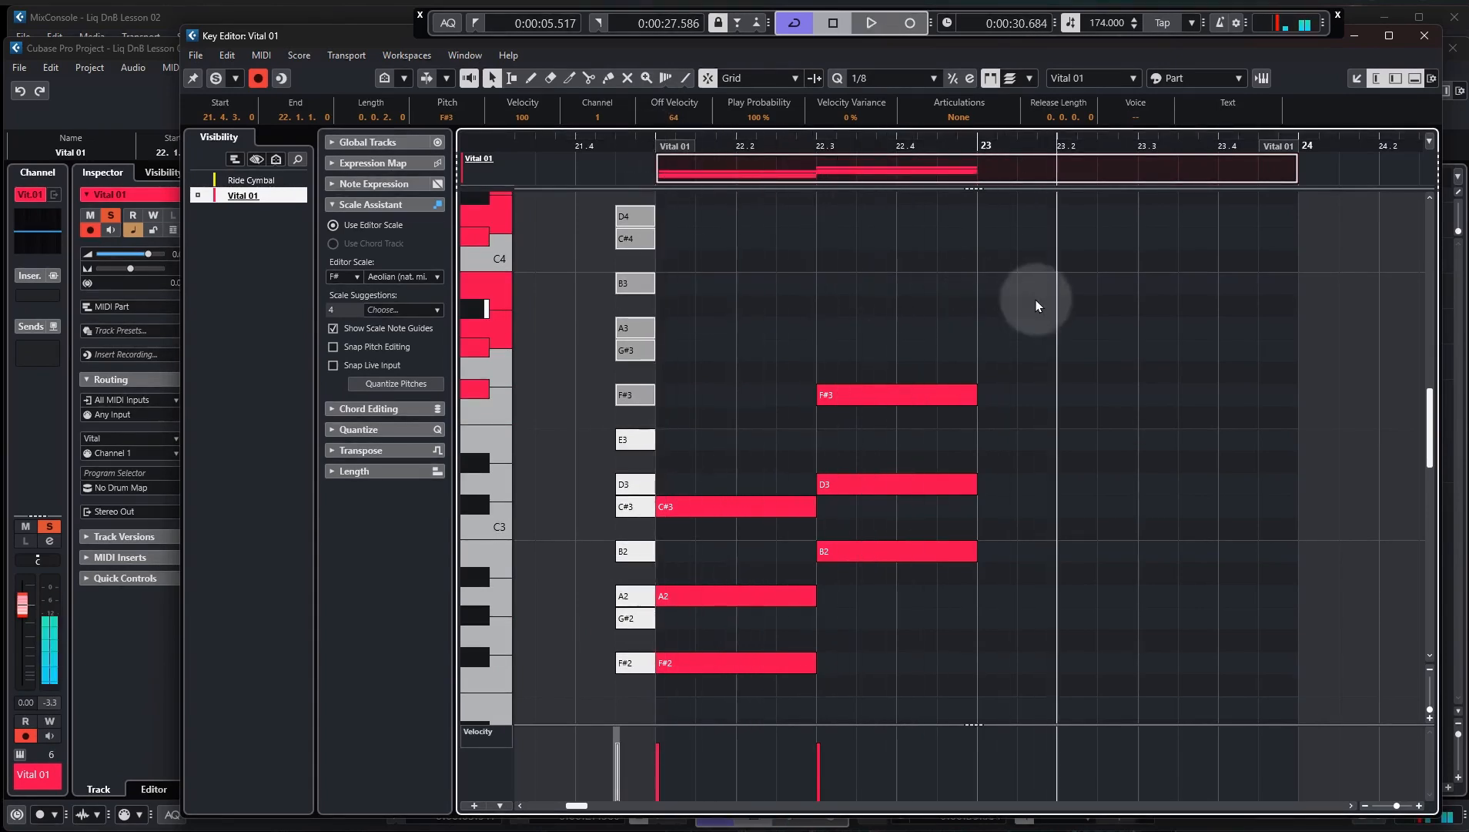
# Move the B2, D3 and F#3 chord to the start of bar 23
pyautogui.click(913, 593)
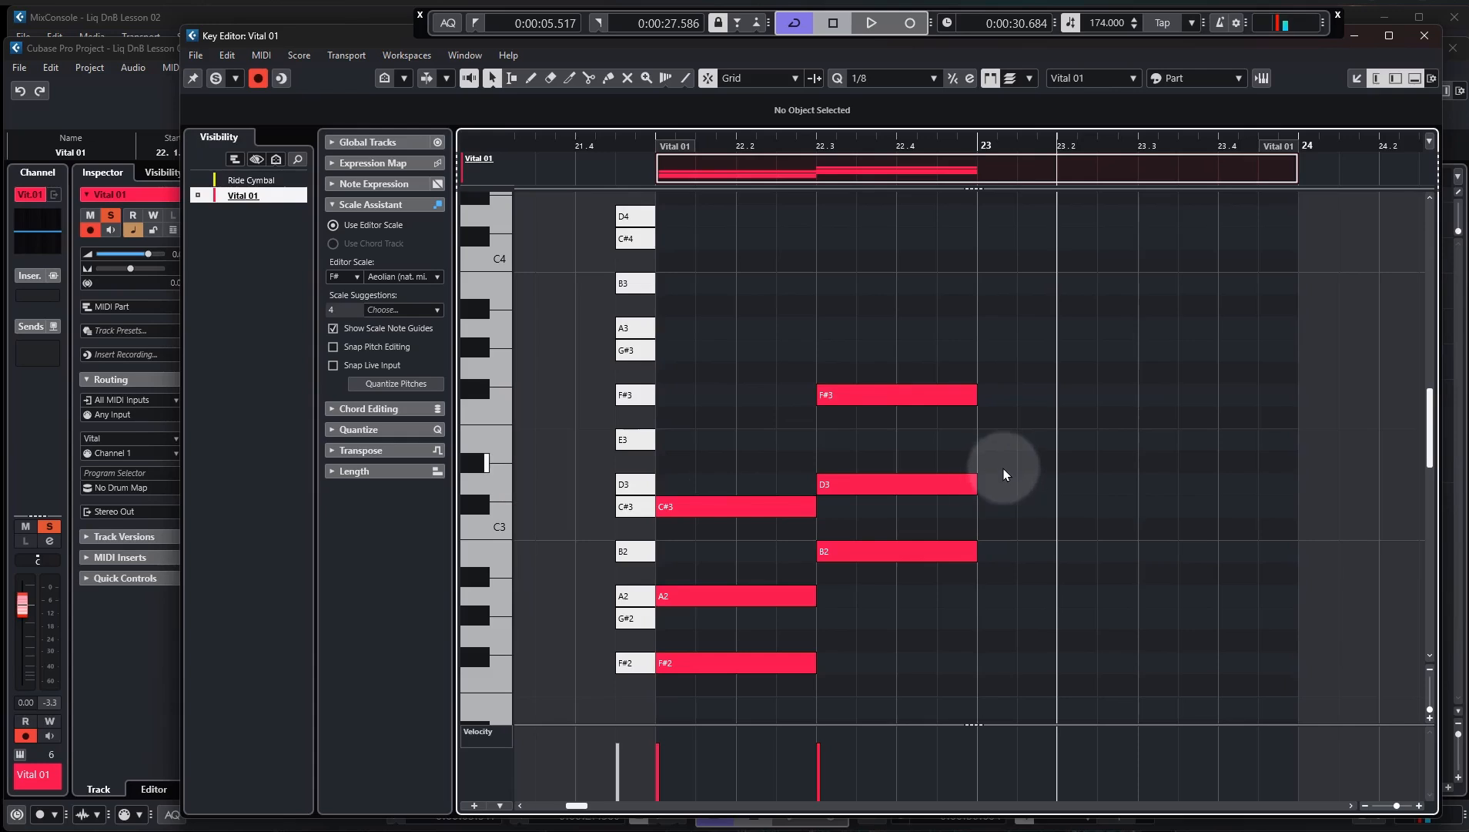
pyautogui.click(669, 307)
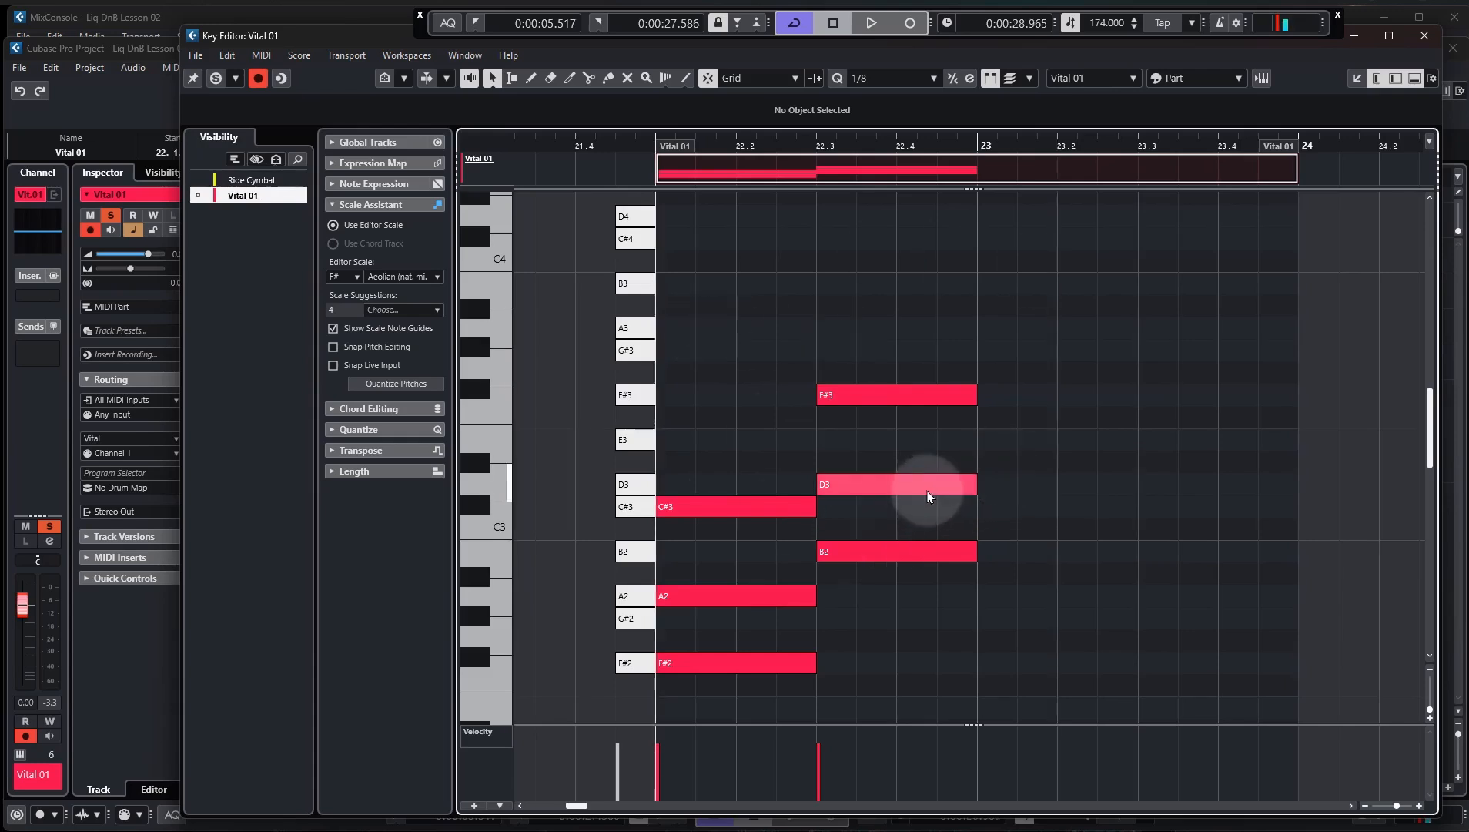
pyautogui.moveTo(886, 326); pyautogui.dragTo(1017, 553)
pyautogui.click(977, 583)
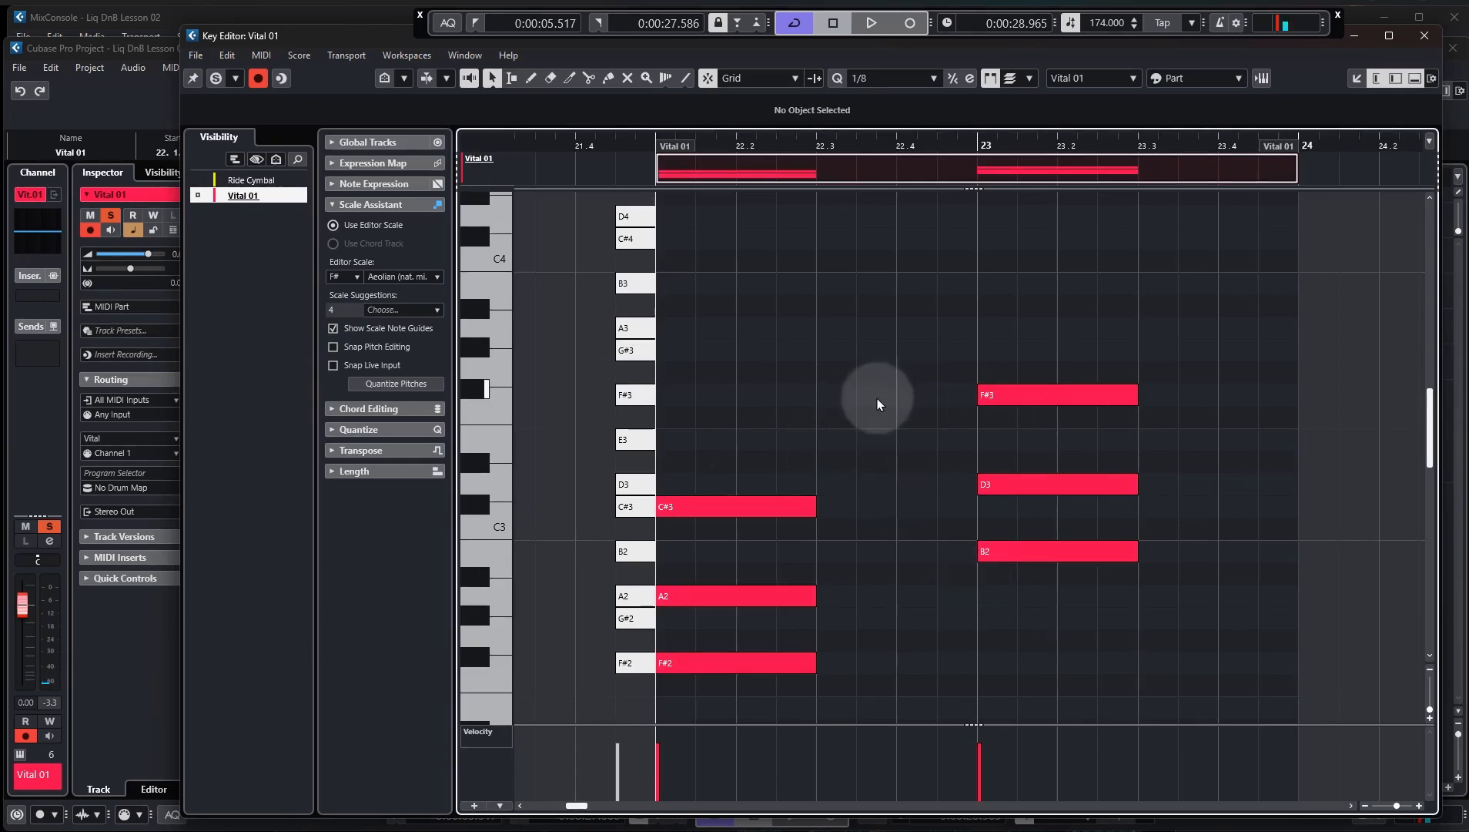
# Try raising the first chord's A2 by an octave to A3, play it back, and undo the change
pyautogui.click(800, 594)
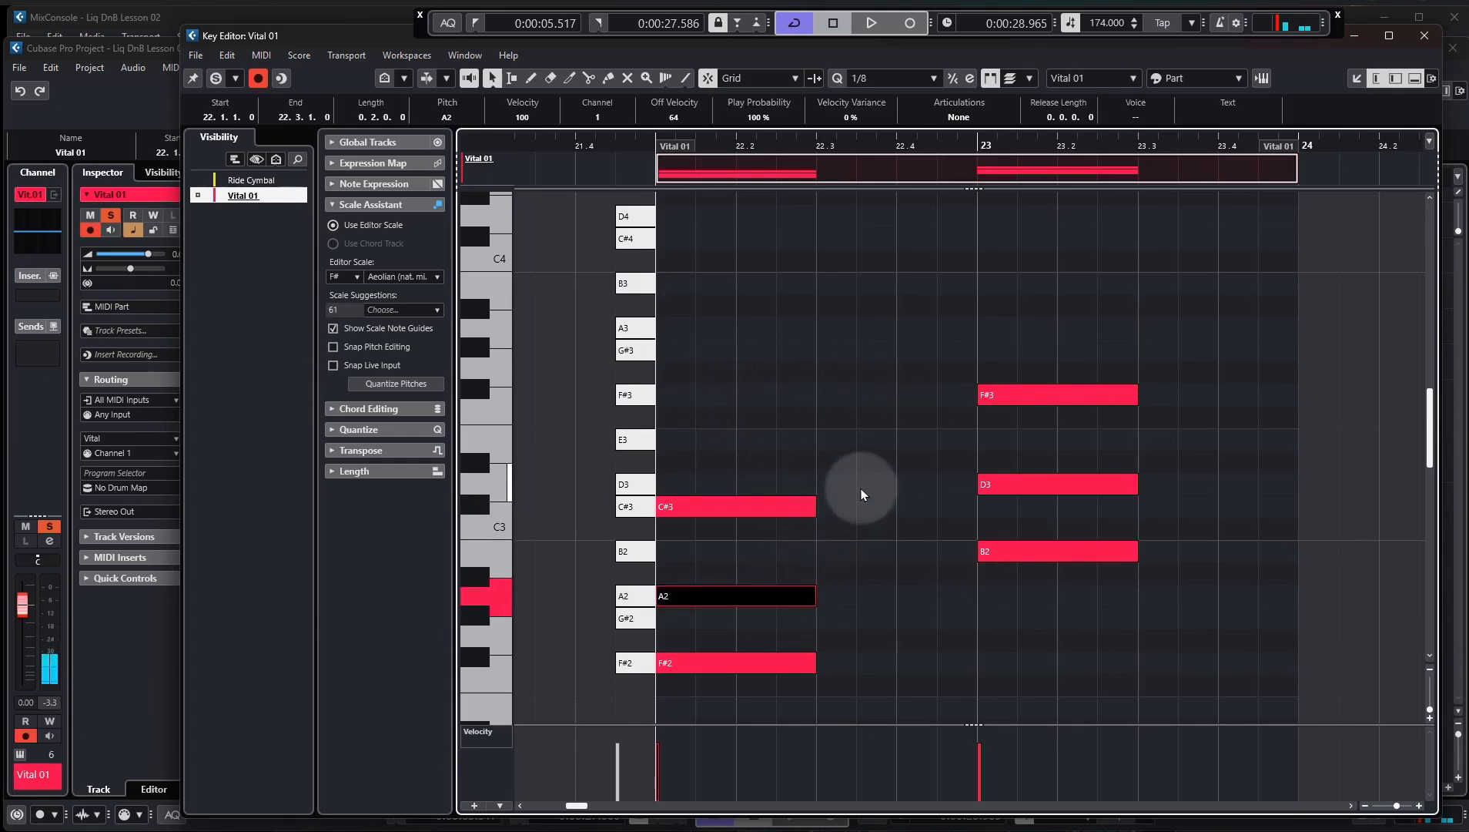
pyautogui.hotkey('shift', 'Up')
pyautogui.click(787, 222)
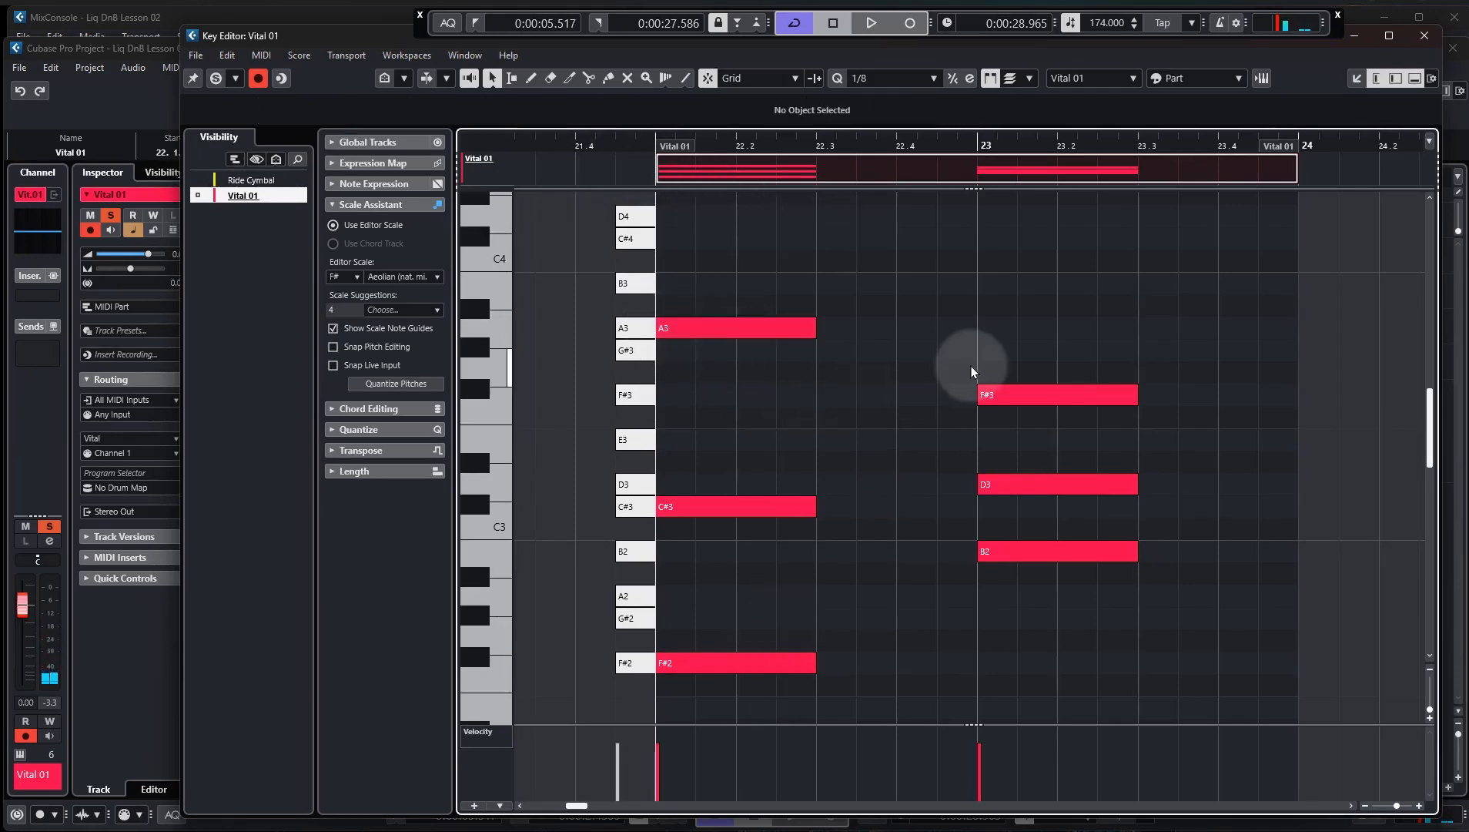
pyautogui.press('space')
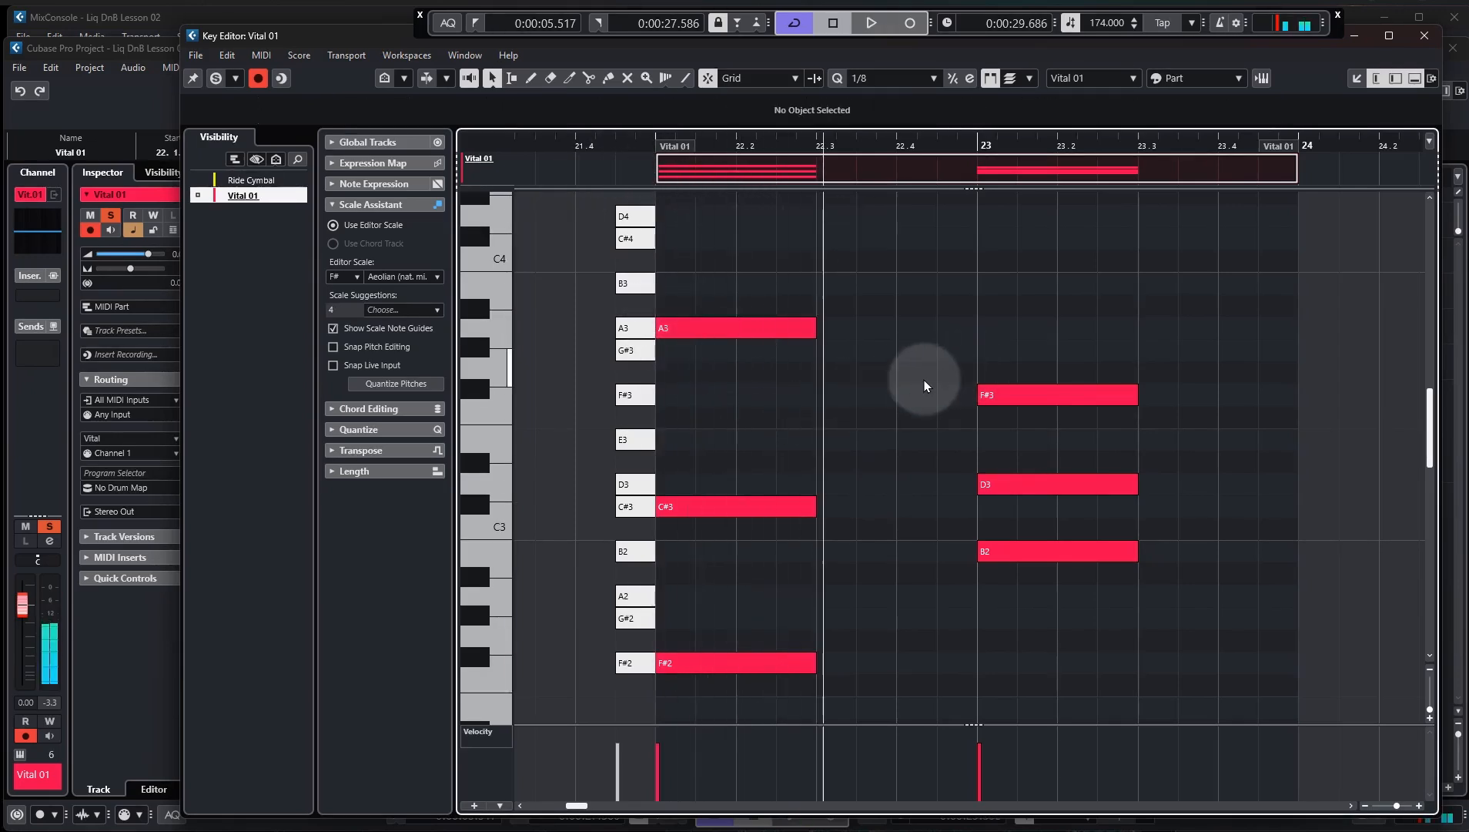
pyautogui.hotkey('ctrl', 'z')
# Try moving the first chord's A2 up to B2, play it from bar 22, and return the note to A2
pyautogui.click(655, 149)
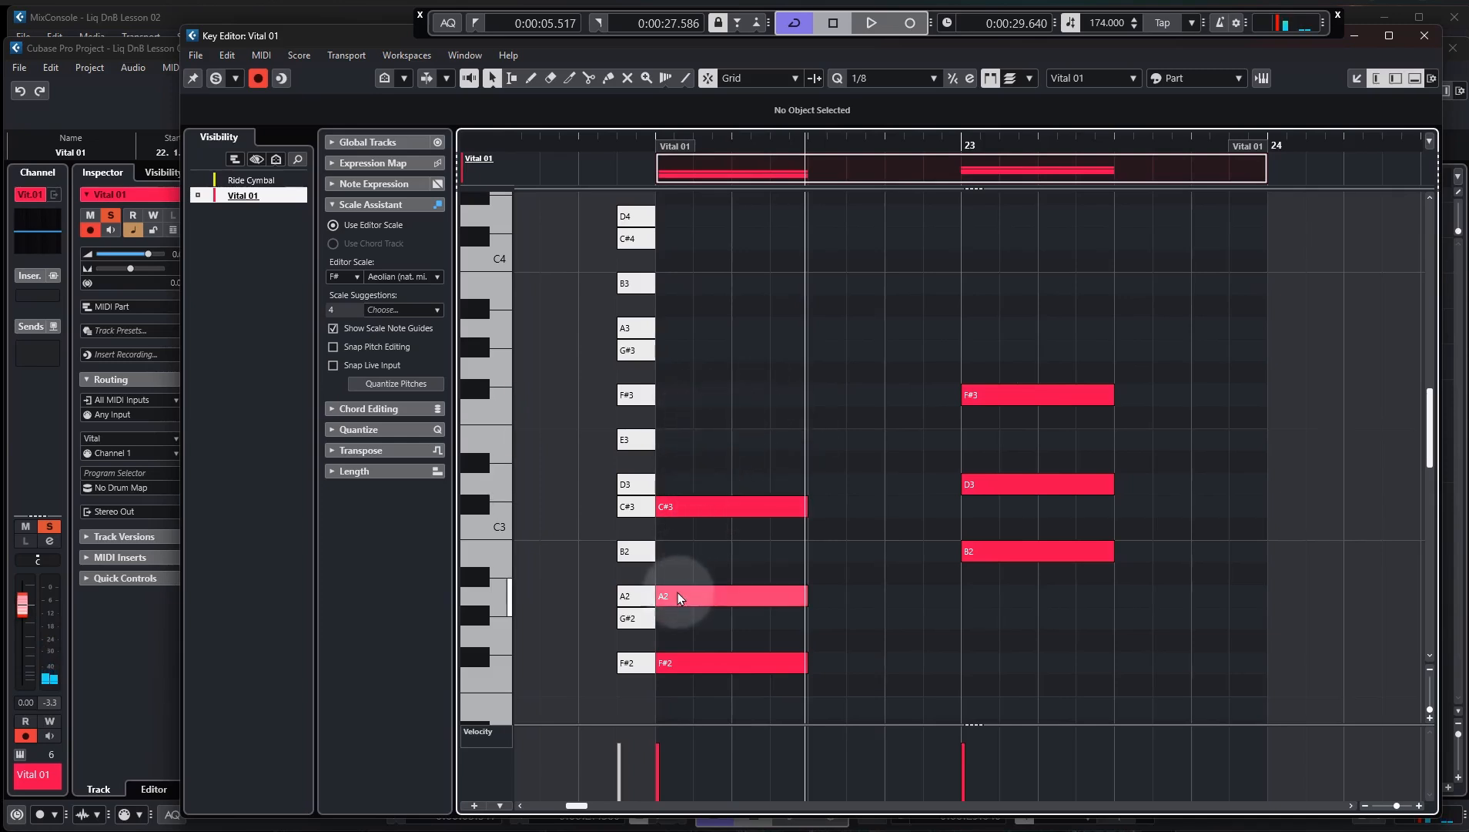
pyautogui.moveTo(693, 600); pyautogui.dragTo(698, 559)
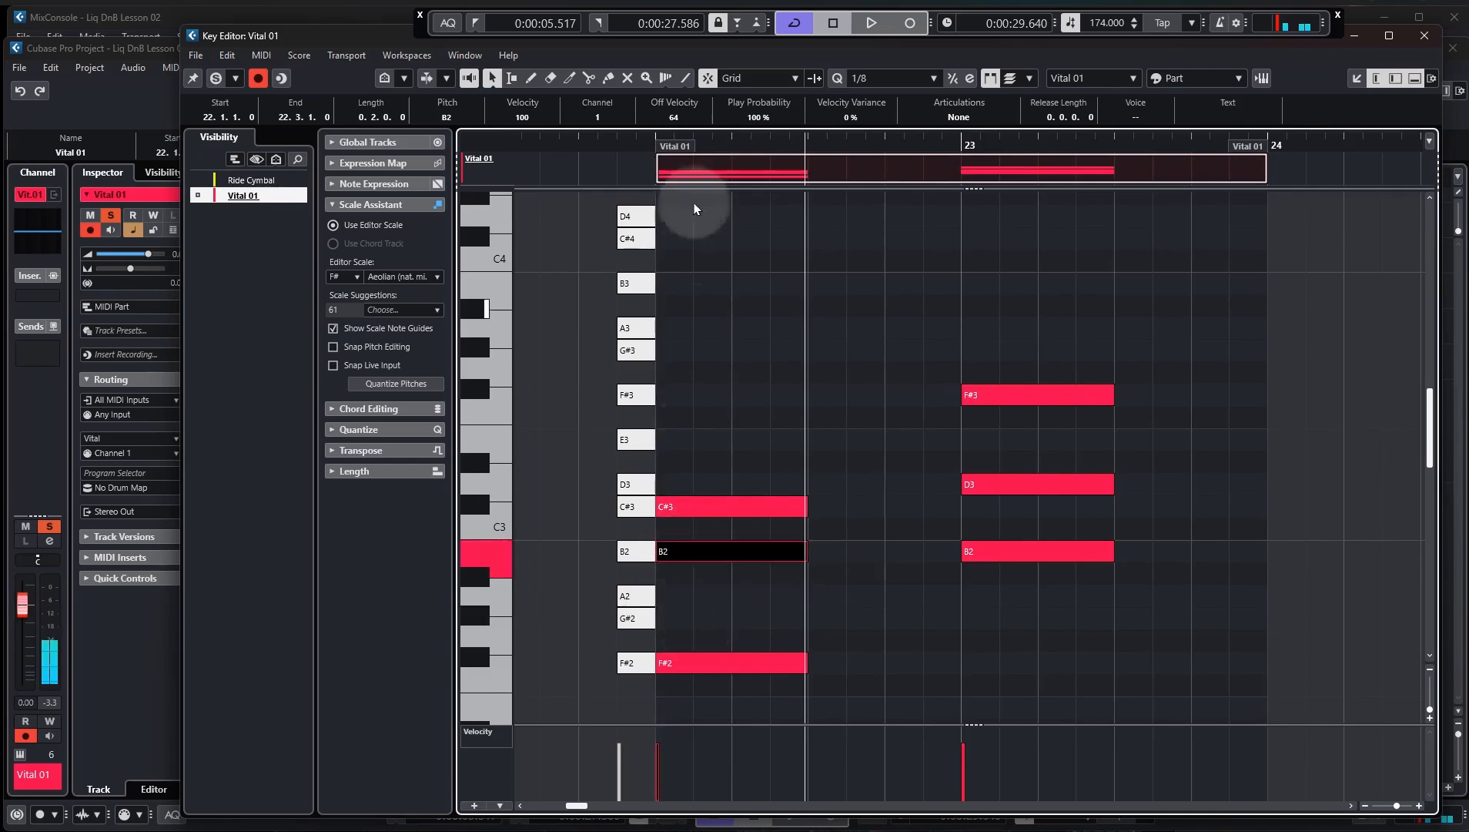
pyautogui.click(650, 144)
pyautogui.press('space')
pyautogui.press('space')
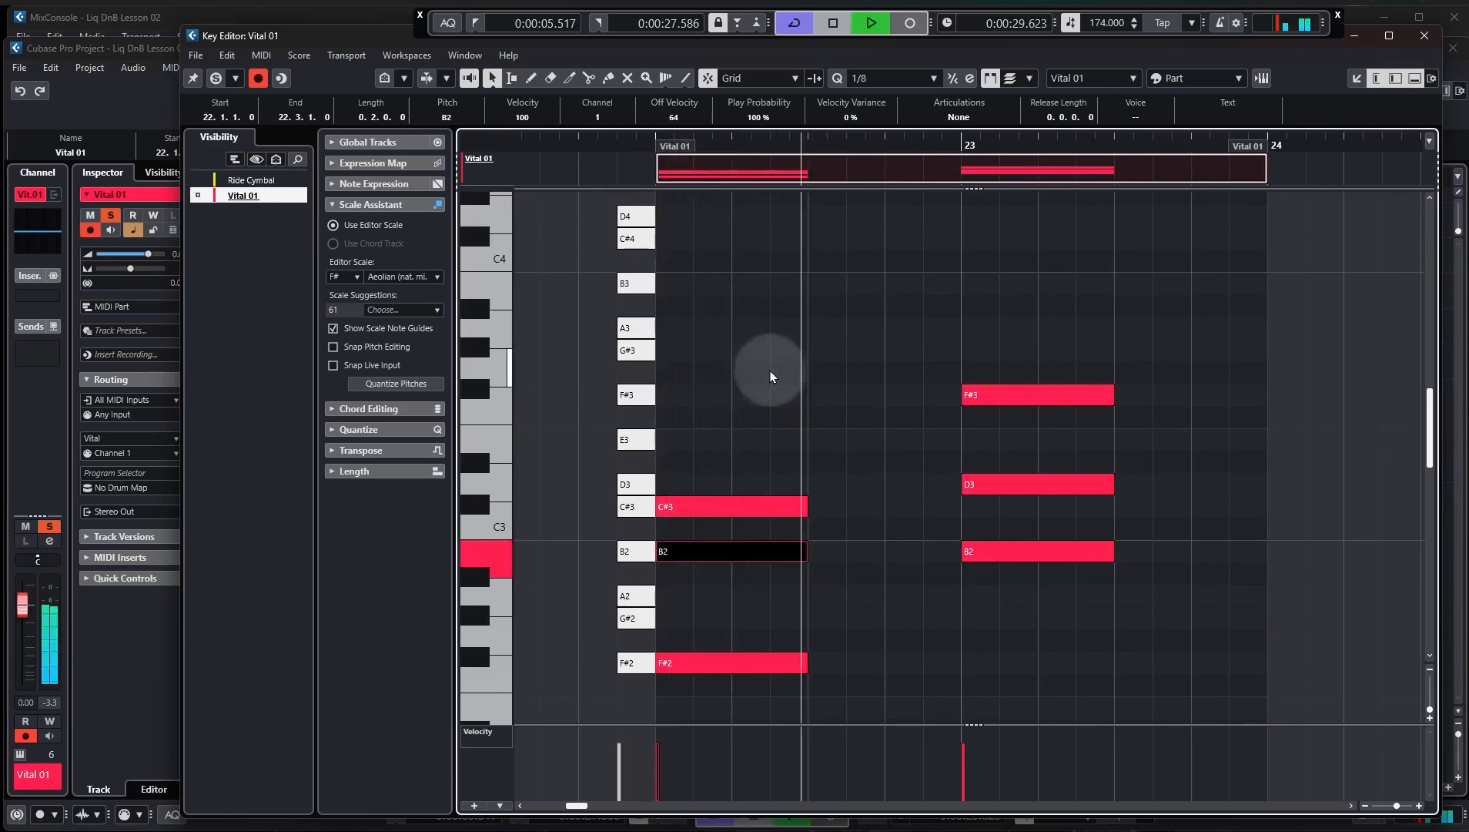
pyautogui.moveTo(714, 558); pyautogui.dragTo(714, 596)
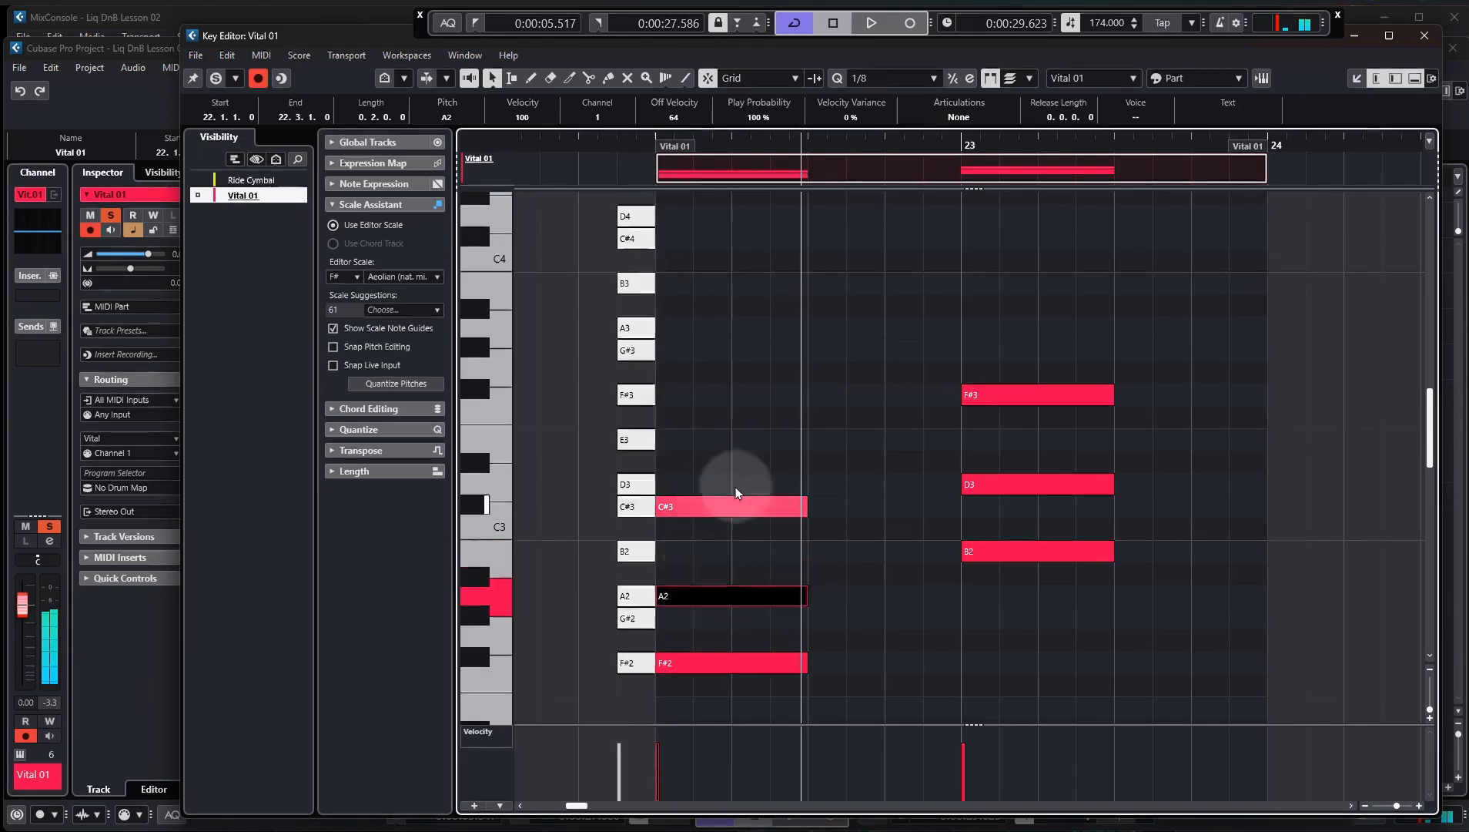
# Try moving the first chord's C#3 up to E3, play it from bar 22, and return the note to C#3
pyautogui.click(706, 508)
pyautogui.moveTo(706, 508); pyautogui.dragTo(699, 441)
pyautogui.click(656, 135)
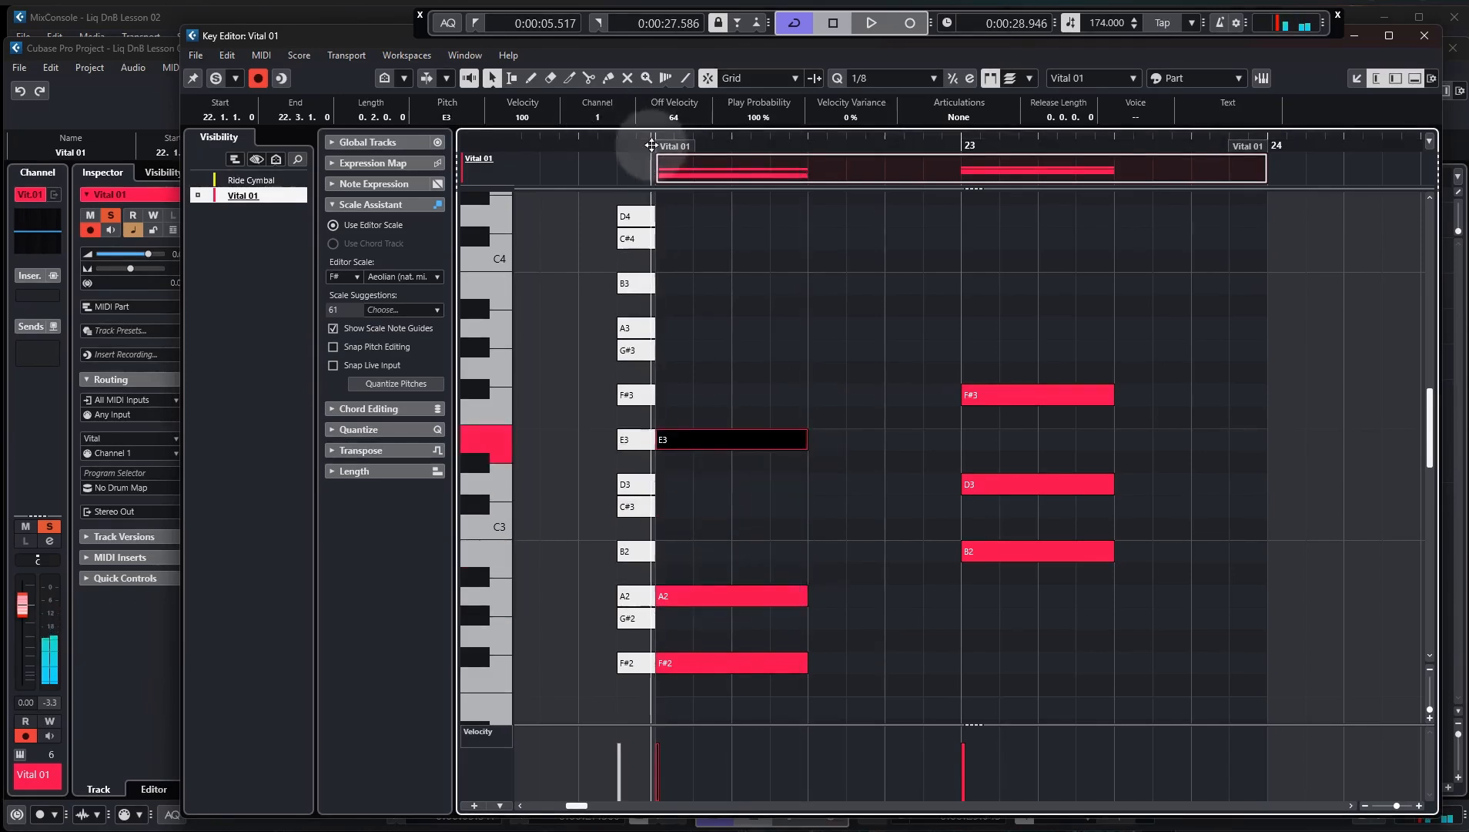
pyautogui.press('space')
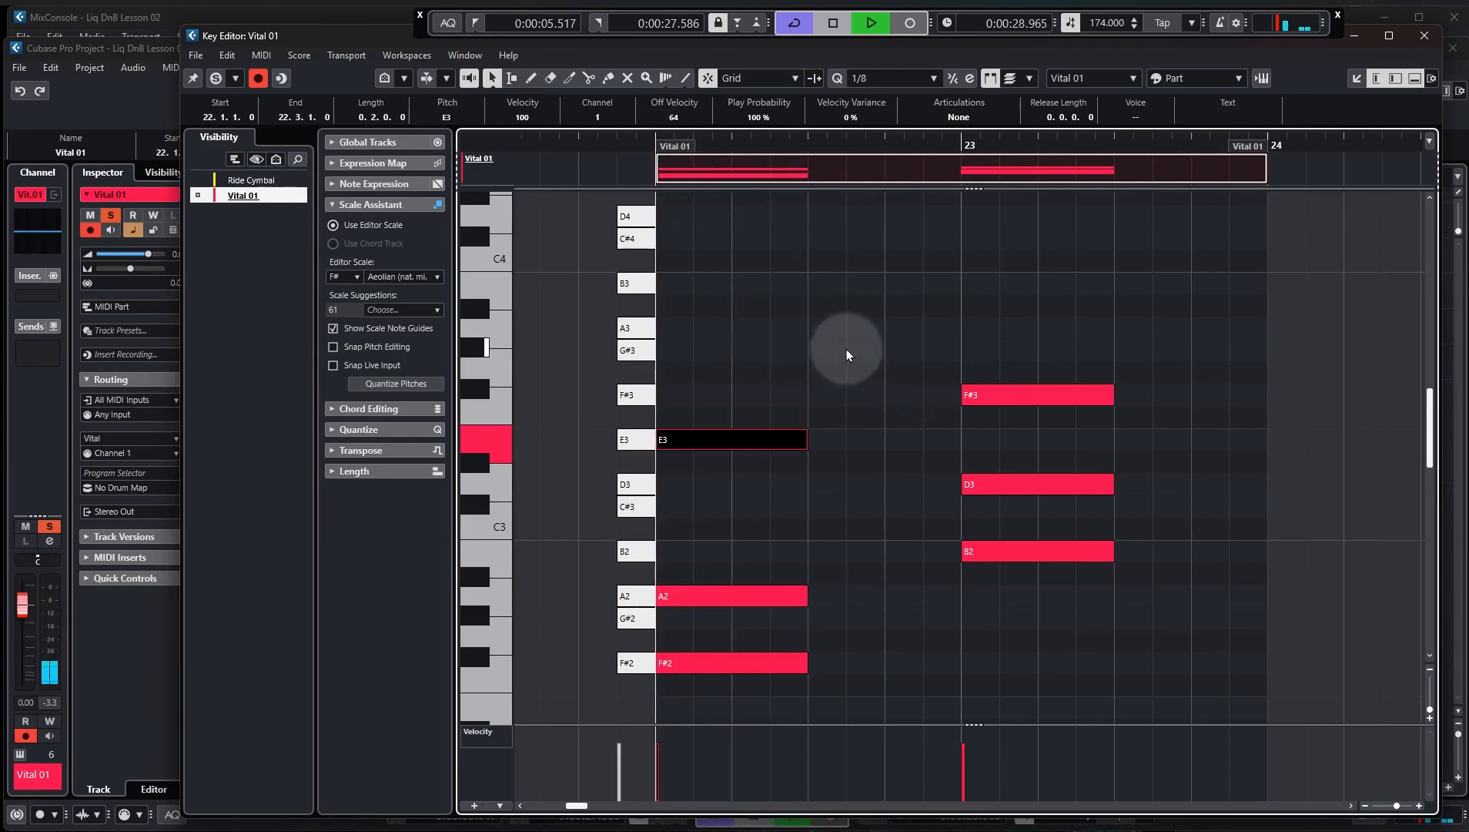
pyautogui.press('space')
pyautogui.moveTo(730, 445); pyautogui.dragTo(716, 473)
# Play back the F#2, A2 and C#3 chord from bar 22
pyautogui.click(665, 203)
pyautogui.click(654, 139)
pyautogui.press('space')
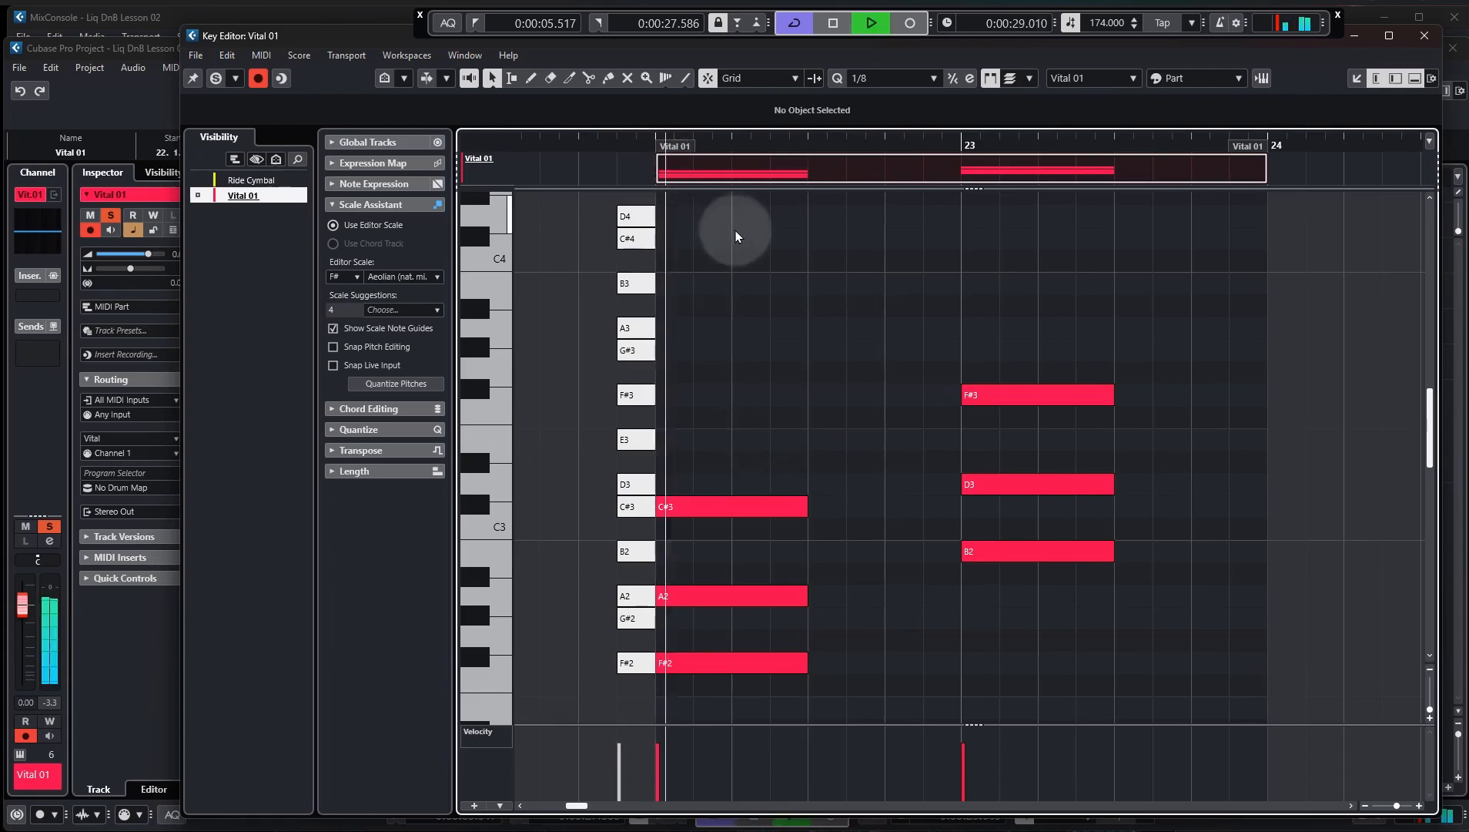
pyautogui.press('space')
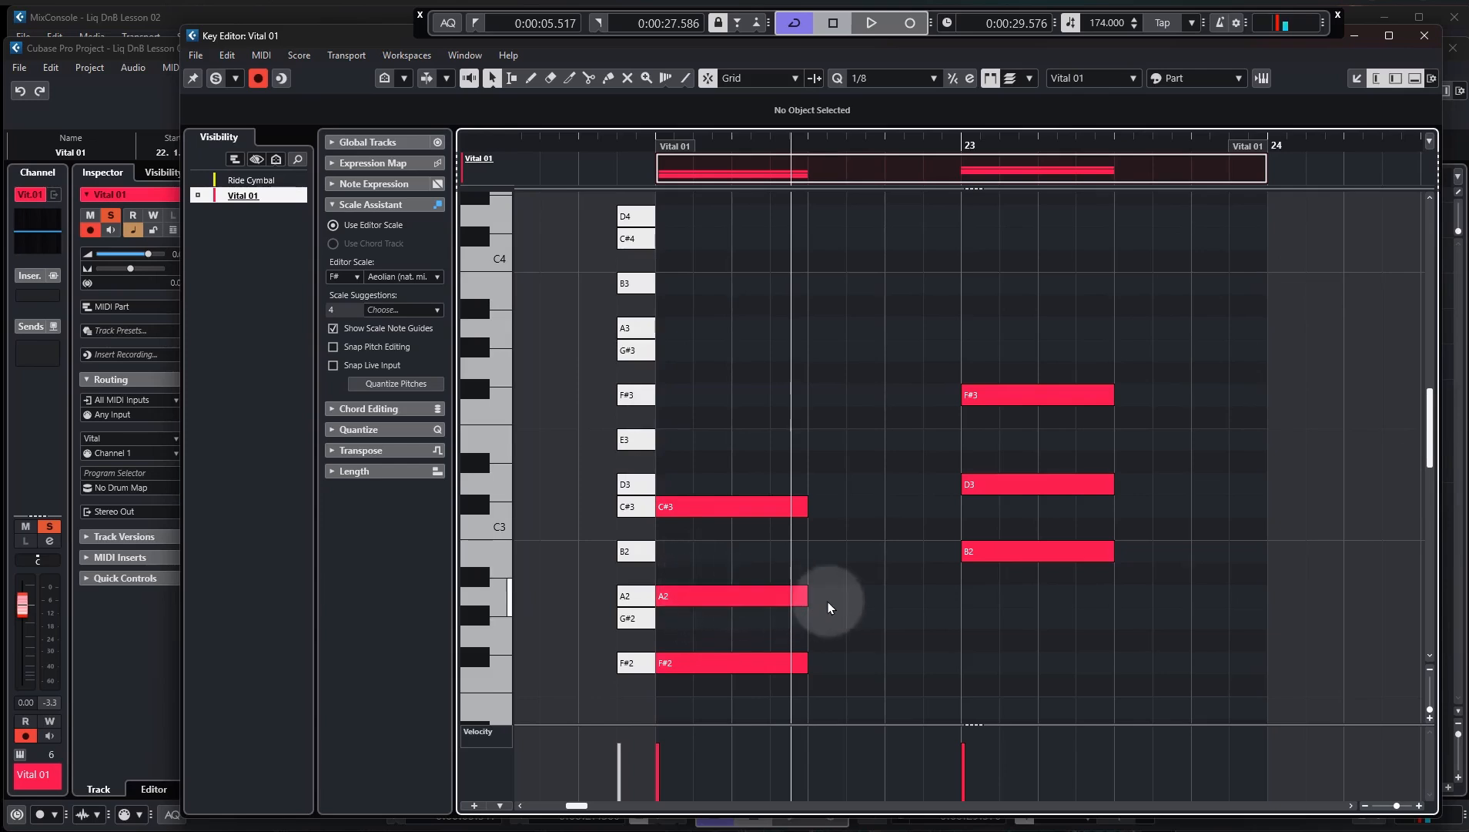
# Close the Key Editor, delete the short Vital 01 part at bar 22, and place the cursor at bar 21
pyautogui.click(1424, 36)
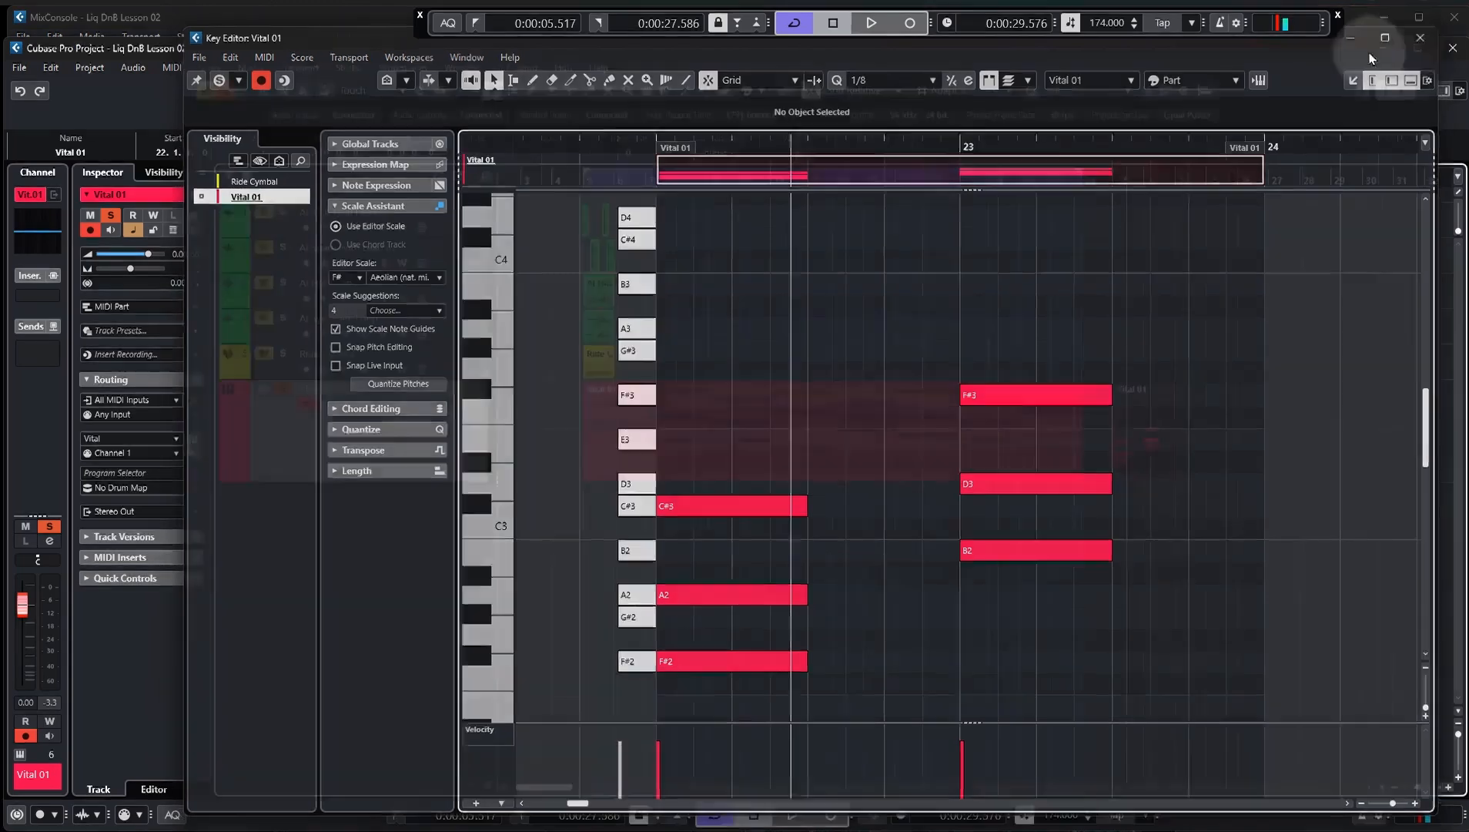
pyautogui.press('g')
pyautogui.moveTo(999, 472); pyautogui.dragTo(884, 382)
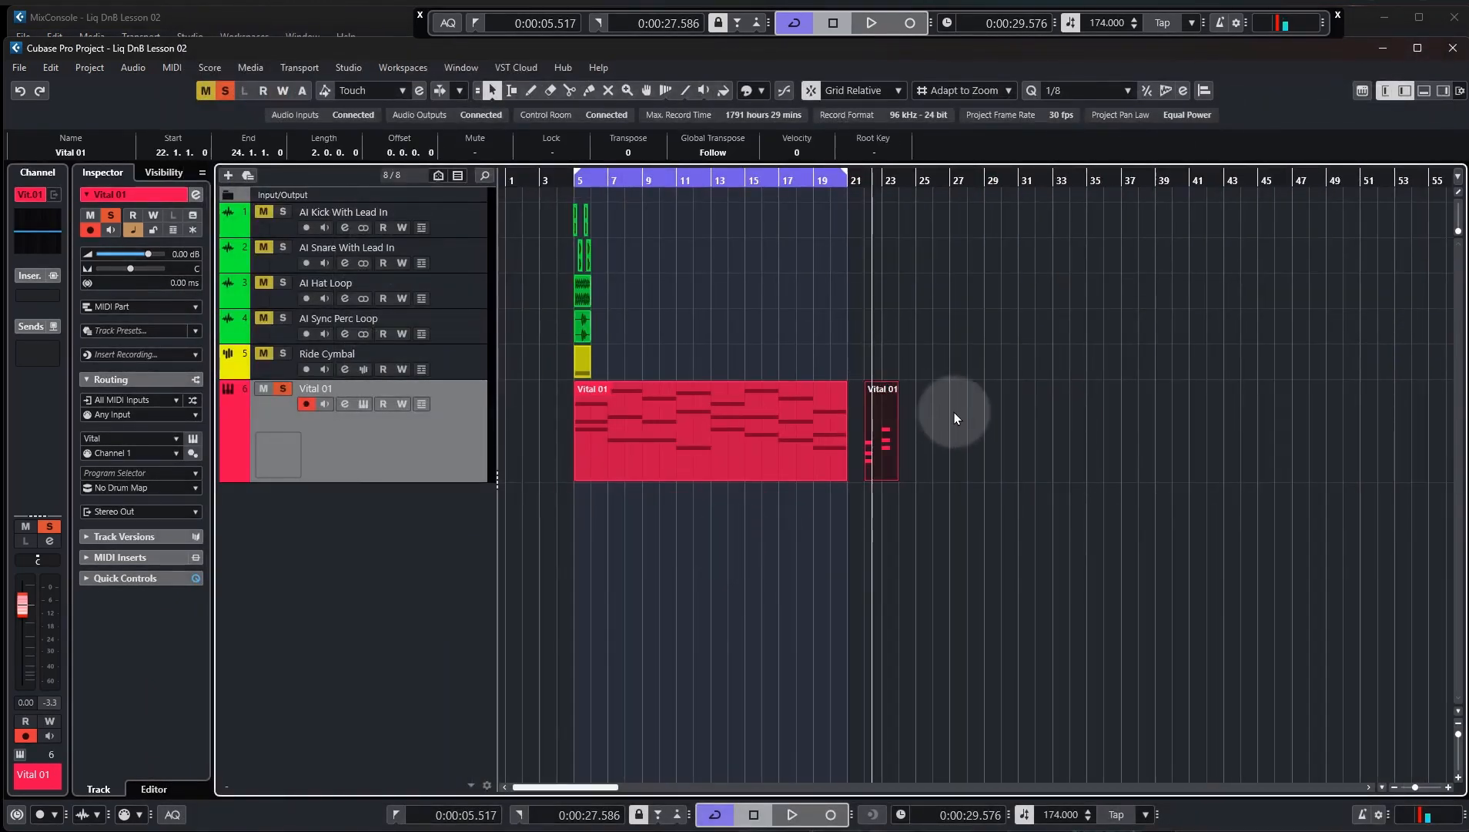
pyautogui.press('Delete')
pyautogui.click(848, 181)
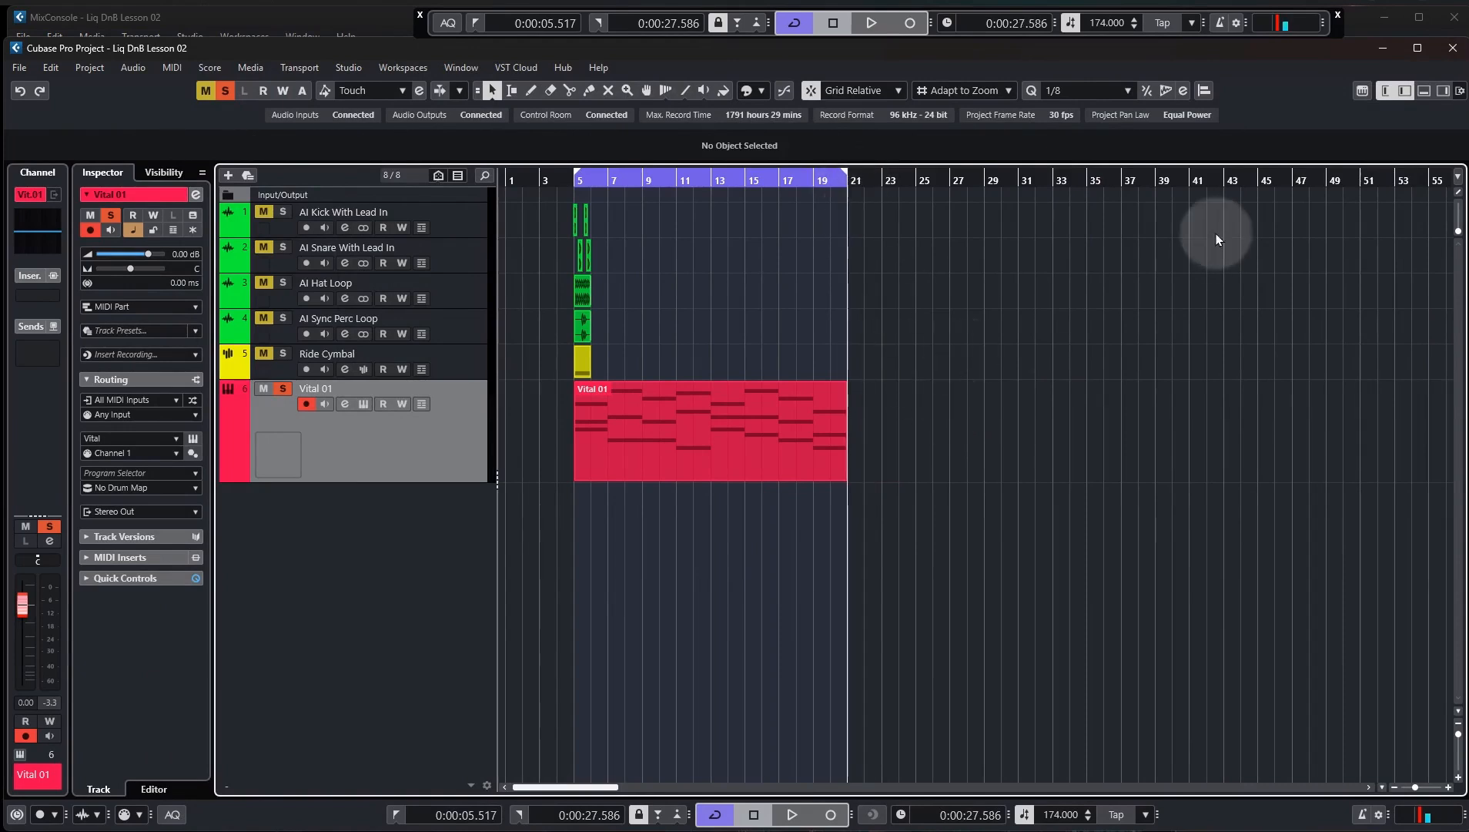
# Import the Main Melody STOCK MIDI file from the File Browser onto the Vital 01 track at bar 23
pyautogui.click(1443, 91)
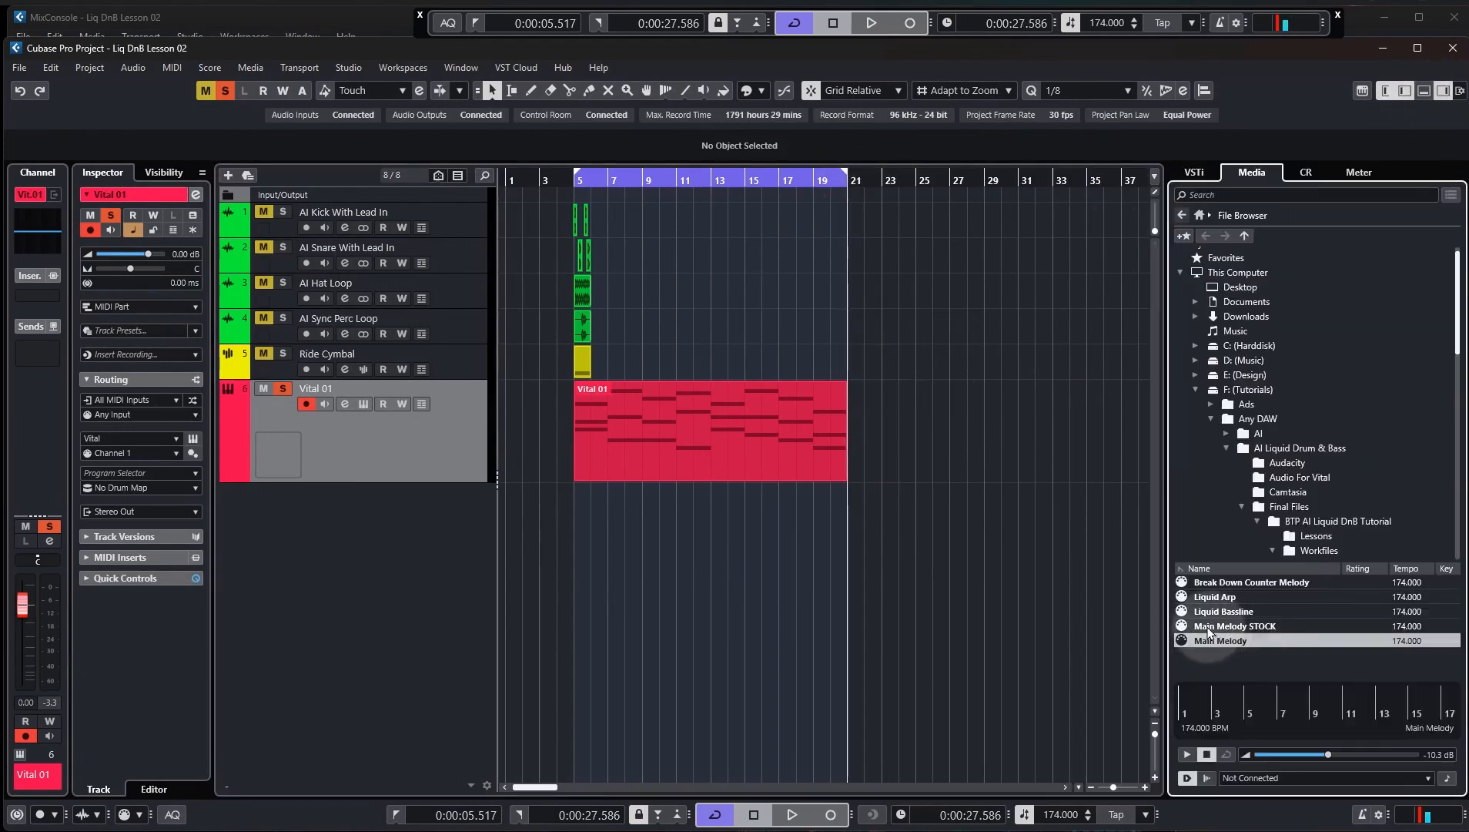
pyautogui.moveTo(1259, 629); pyautogui.dragTo(886, 408)
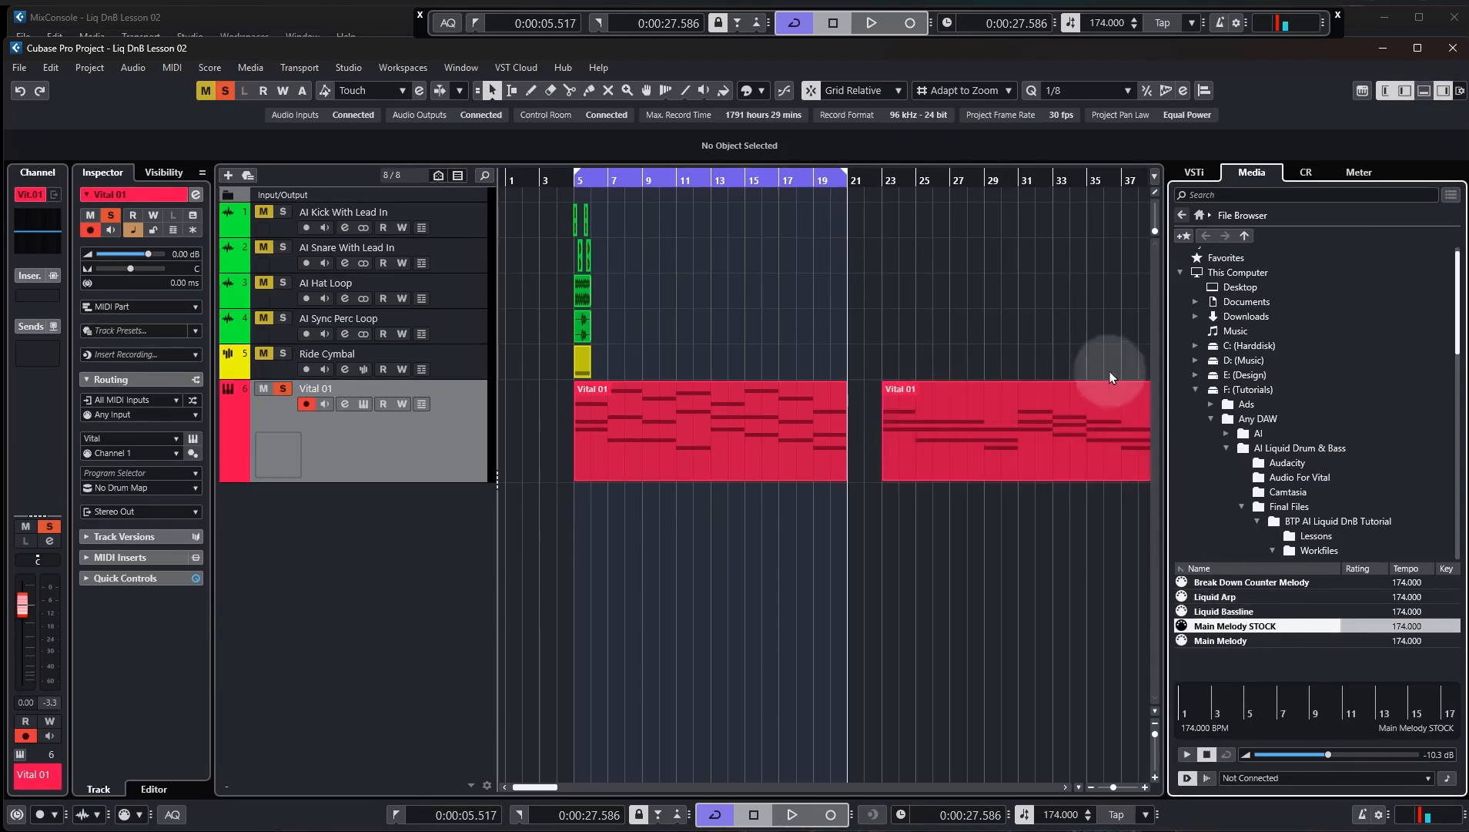
pyautogui.click(883, 180)
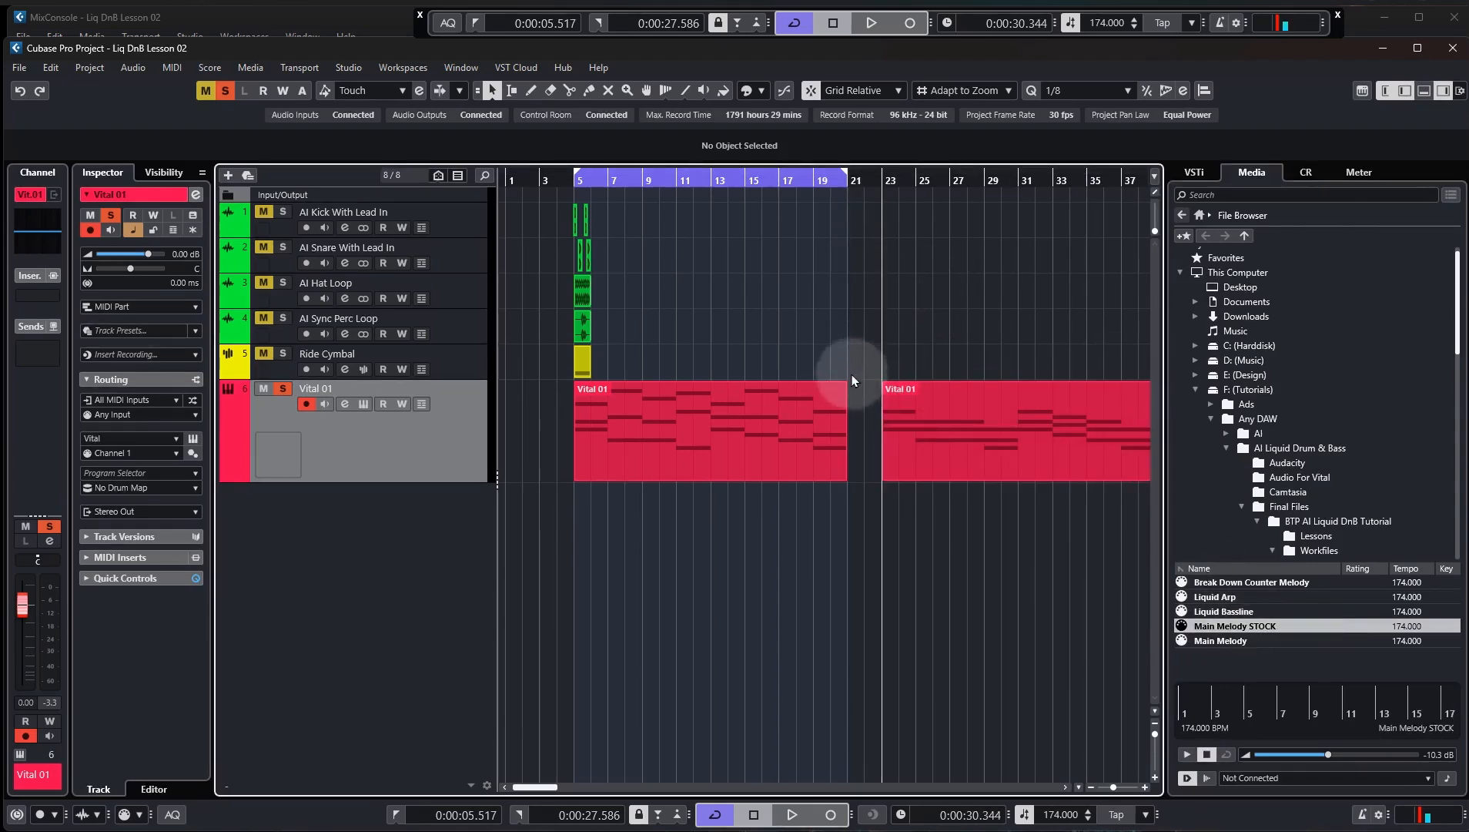
pyautogui.click(1443, 91)
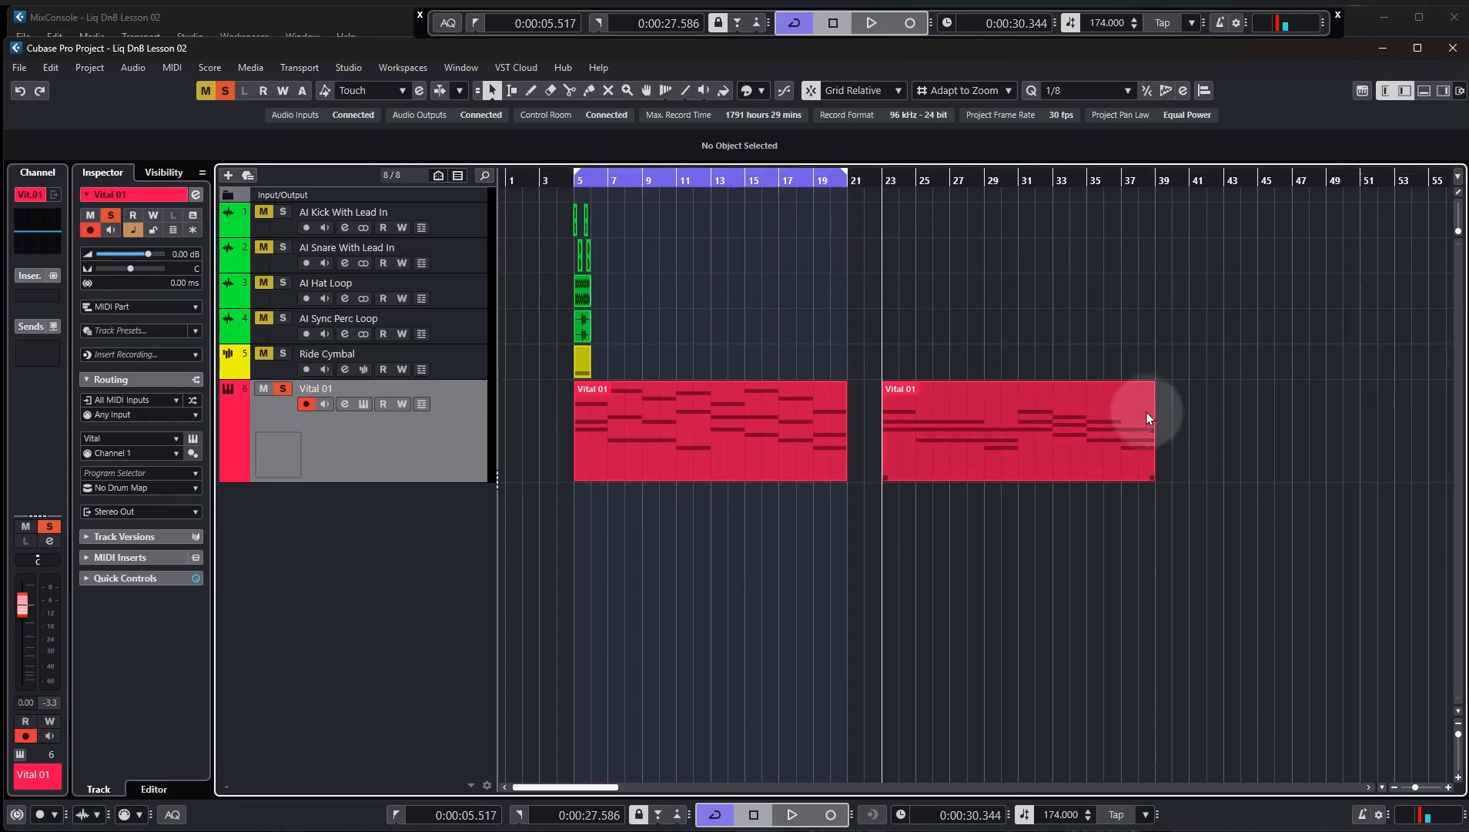
# Open the imported part at bar 23 in the Key Editor, examine its whole chord progression, and close the editor
pyautogui.click(929, 400)
pyautogui.doubleClick(940, 429)
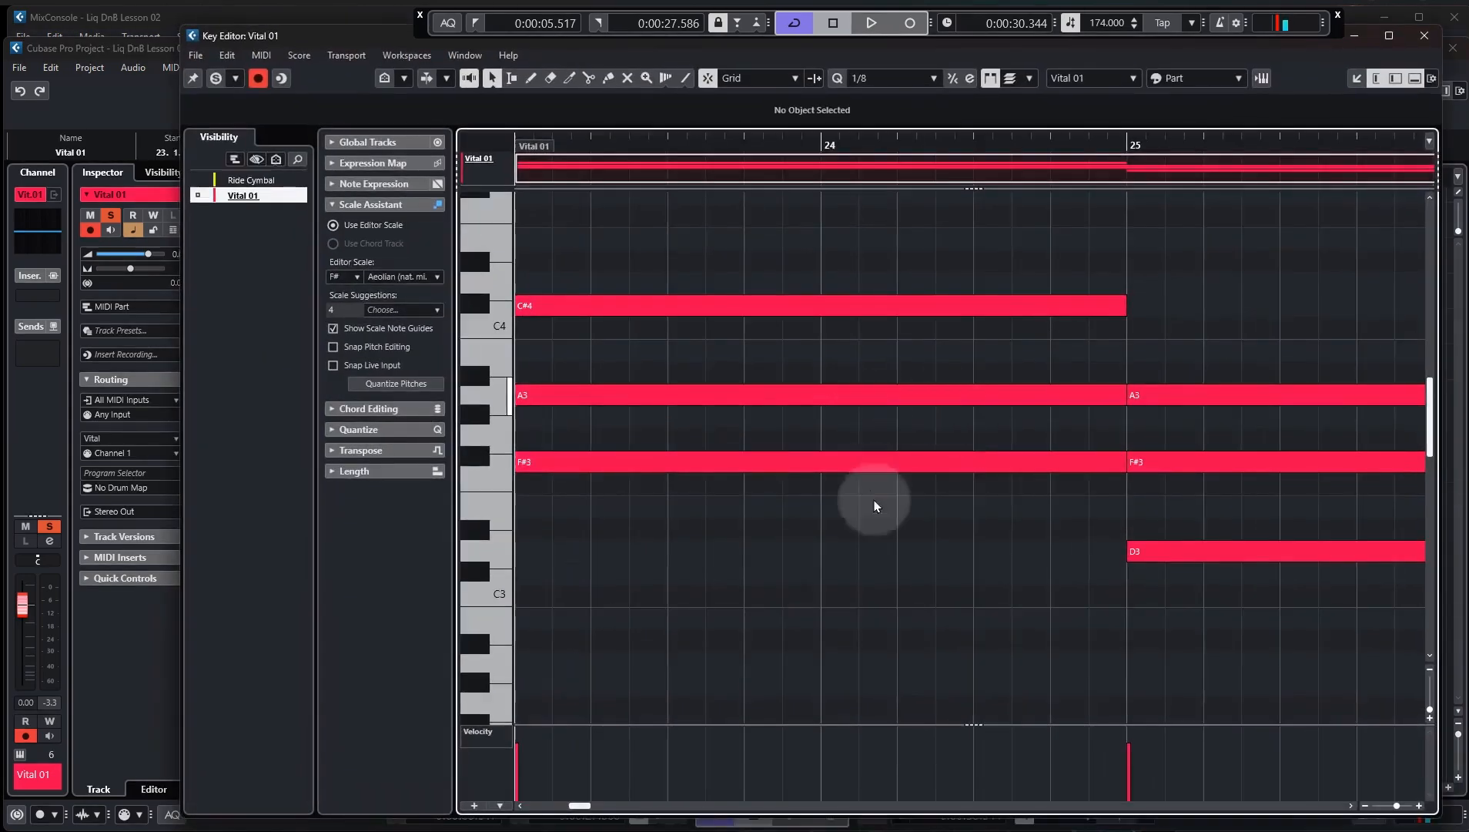
pyautogui.scroll(-8, 801, 506)
pyautogui.scroll(-1, 636, 508)
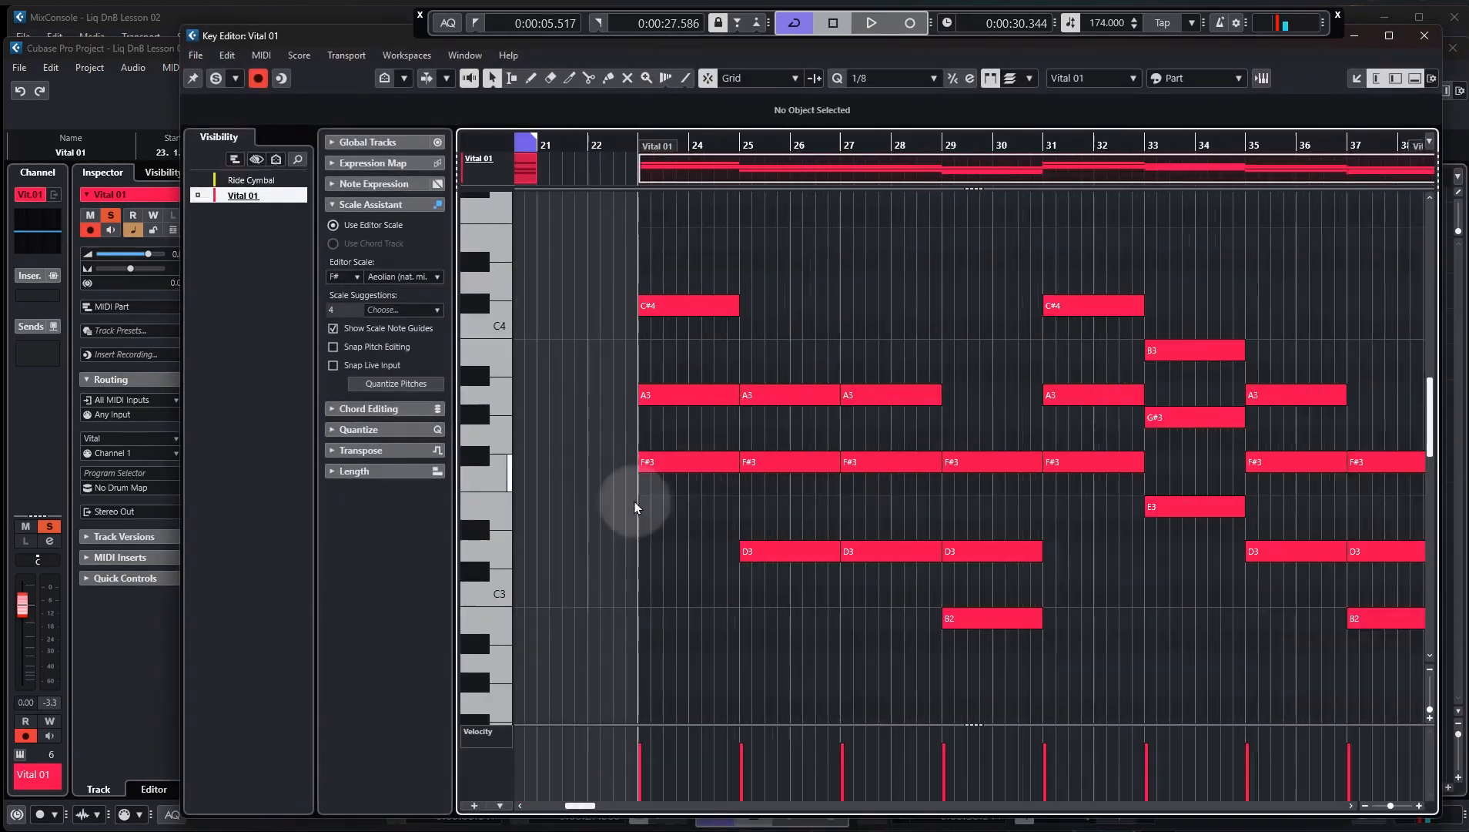
pyautogui.scroll(-1, 634, 505)
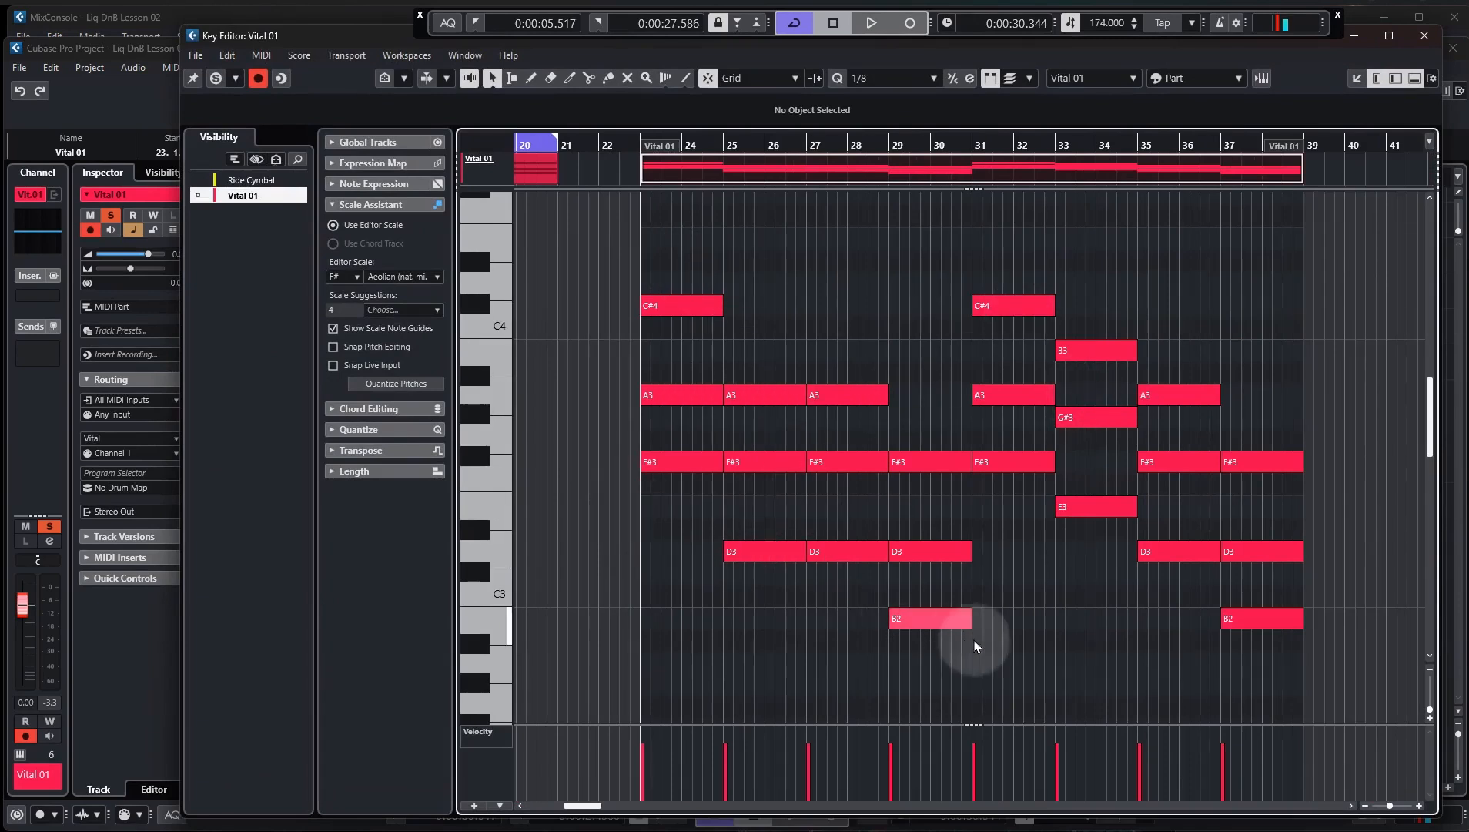
pyautogui.click(1424, 36)
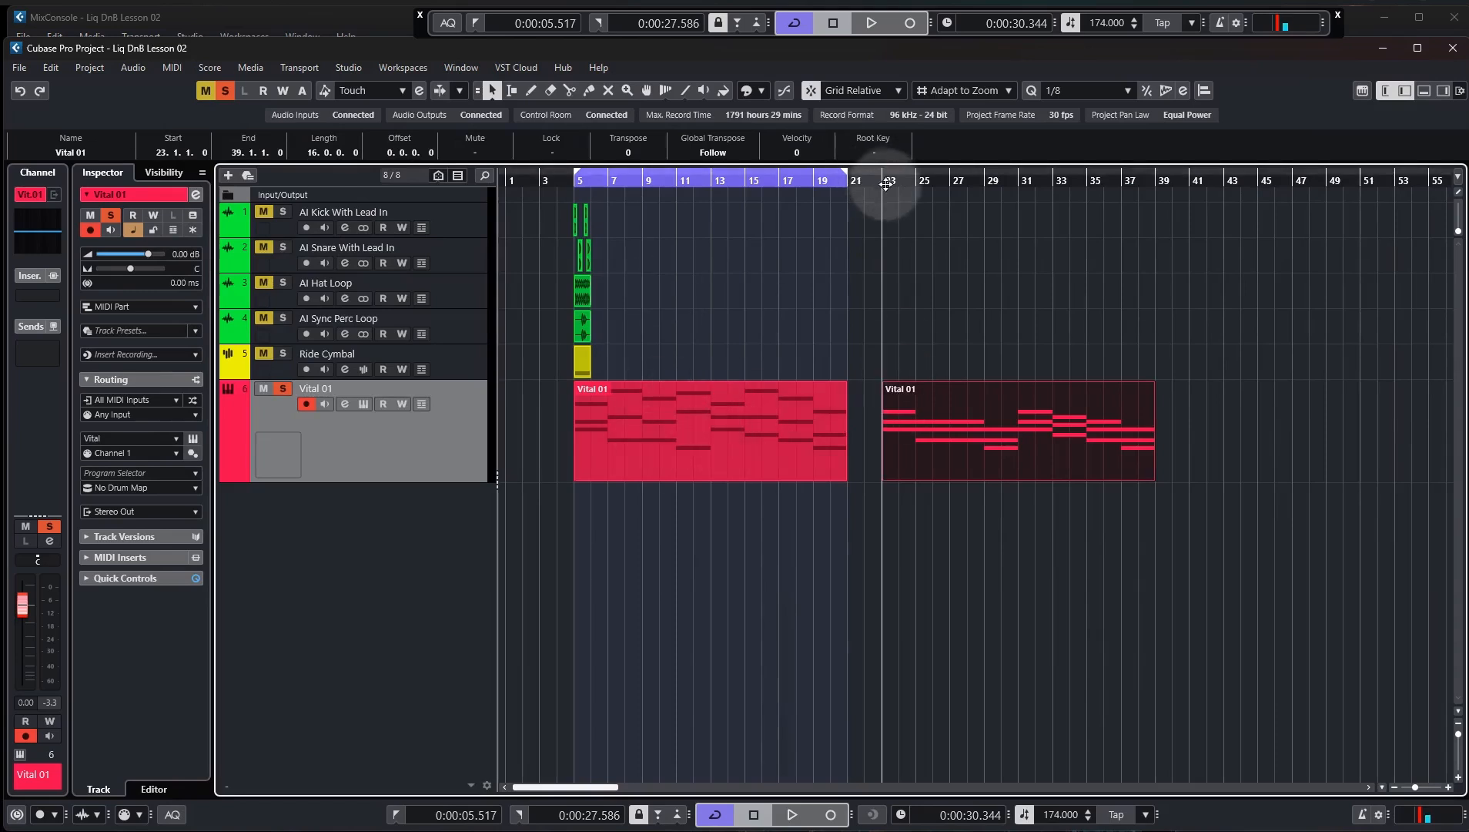
# Play the imported part briefly from bar 23 and reopen it in the Key Editor
pyautogui.click(683, 329)
pyautogui.press('space')
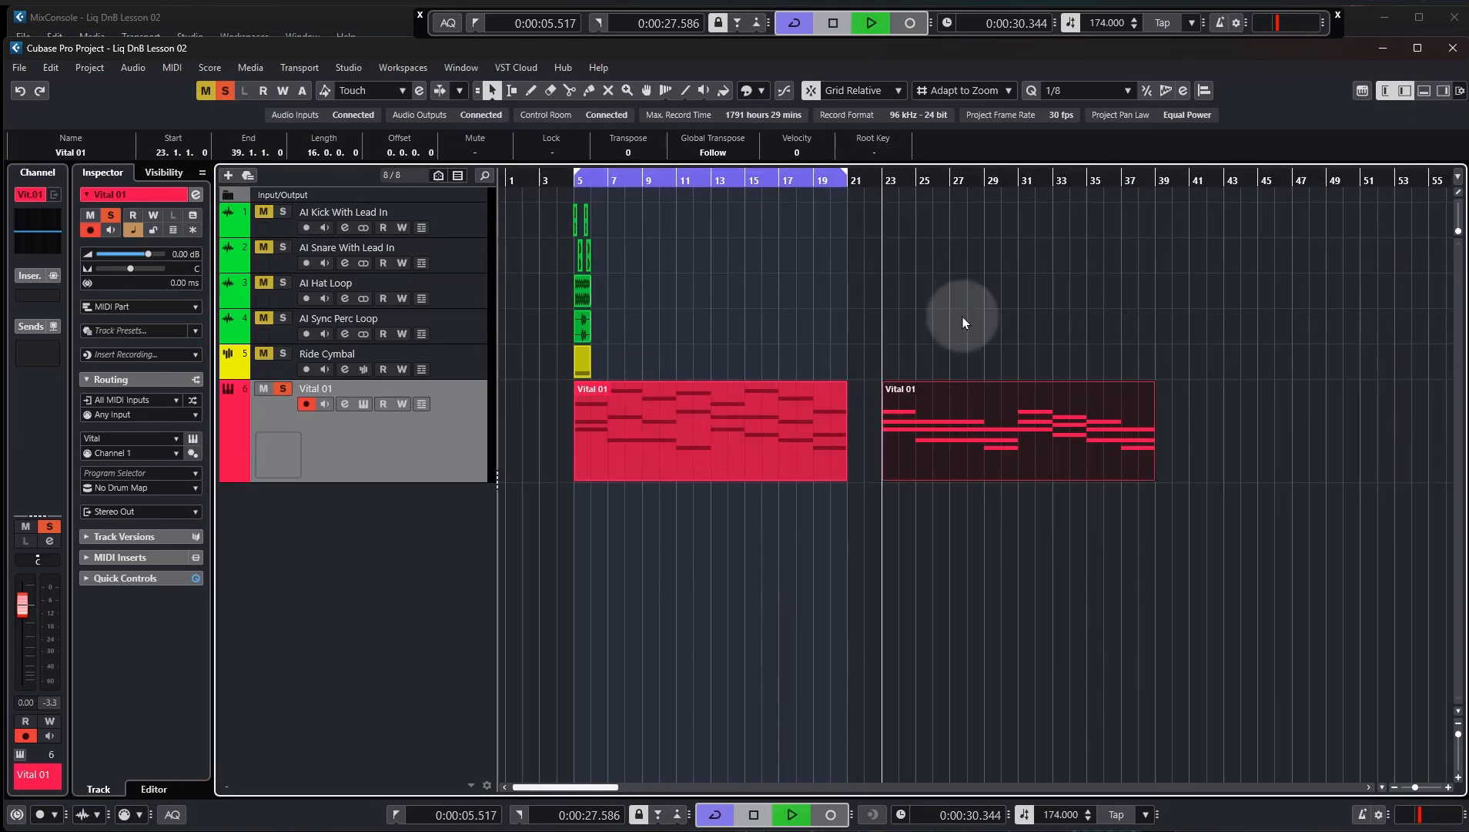
pyautogui.doubleClick(964, 438)
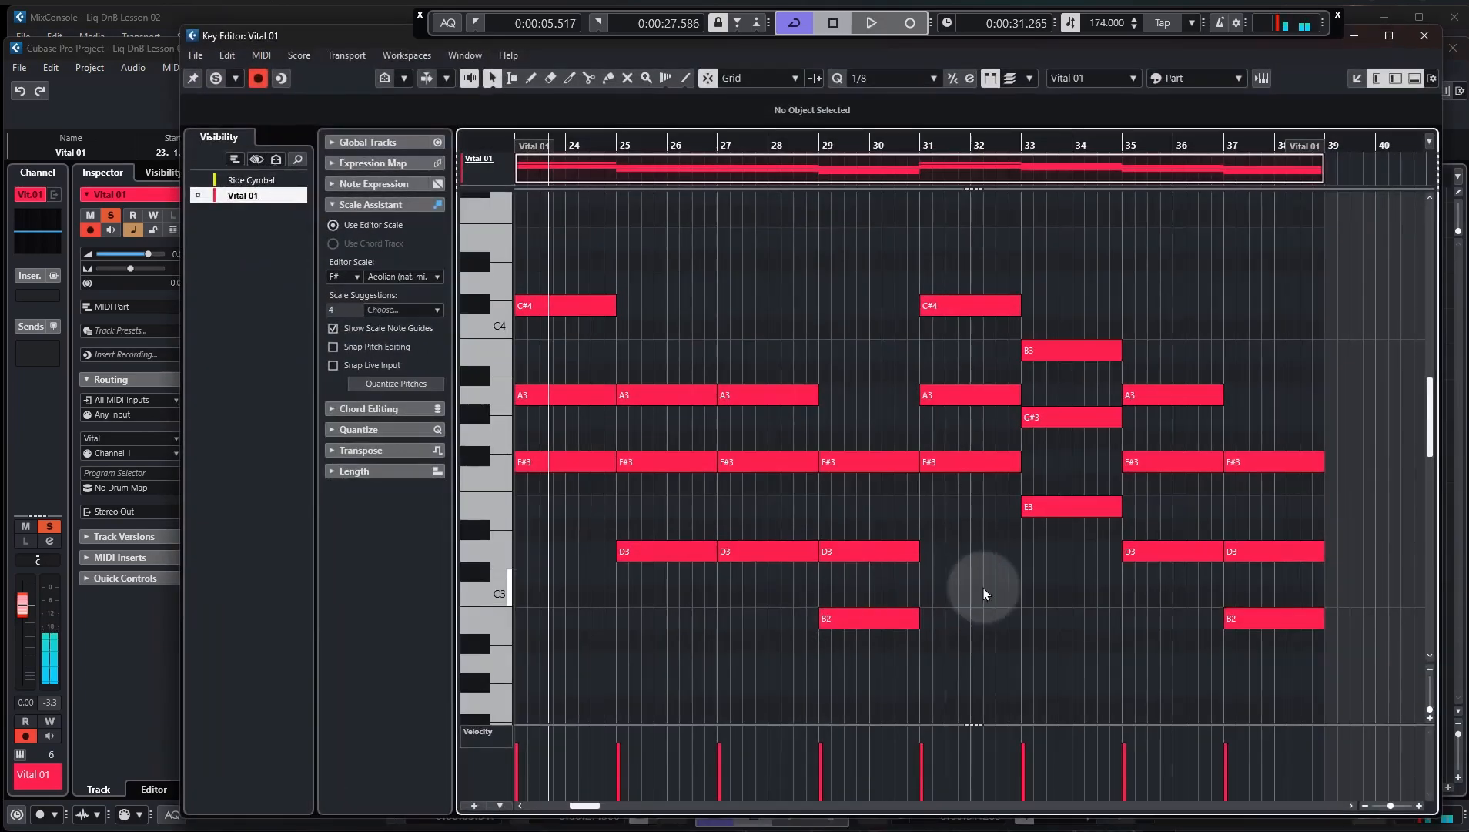
# Transpose every note of the imported Vital 01 part down one octave and close the Key Editor
pyautogui.hotkey('ctrl', 'a')
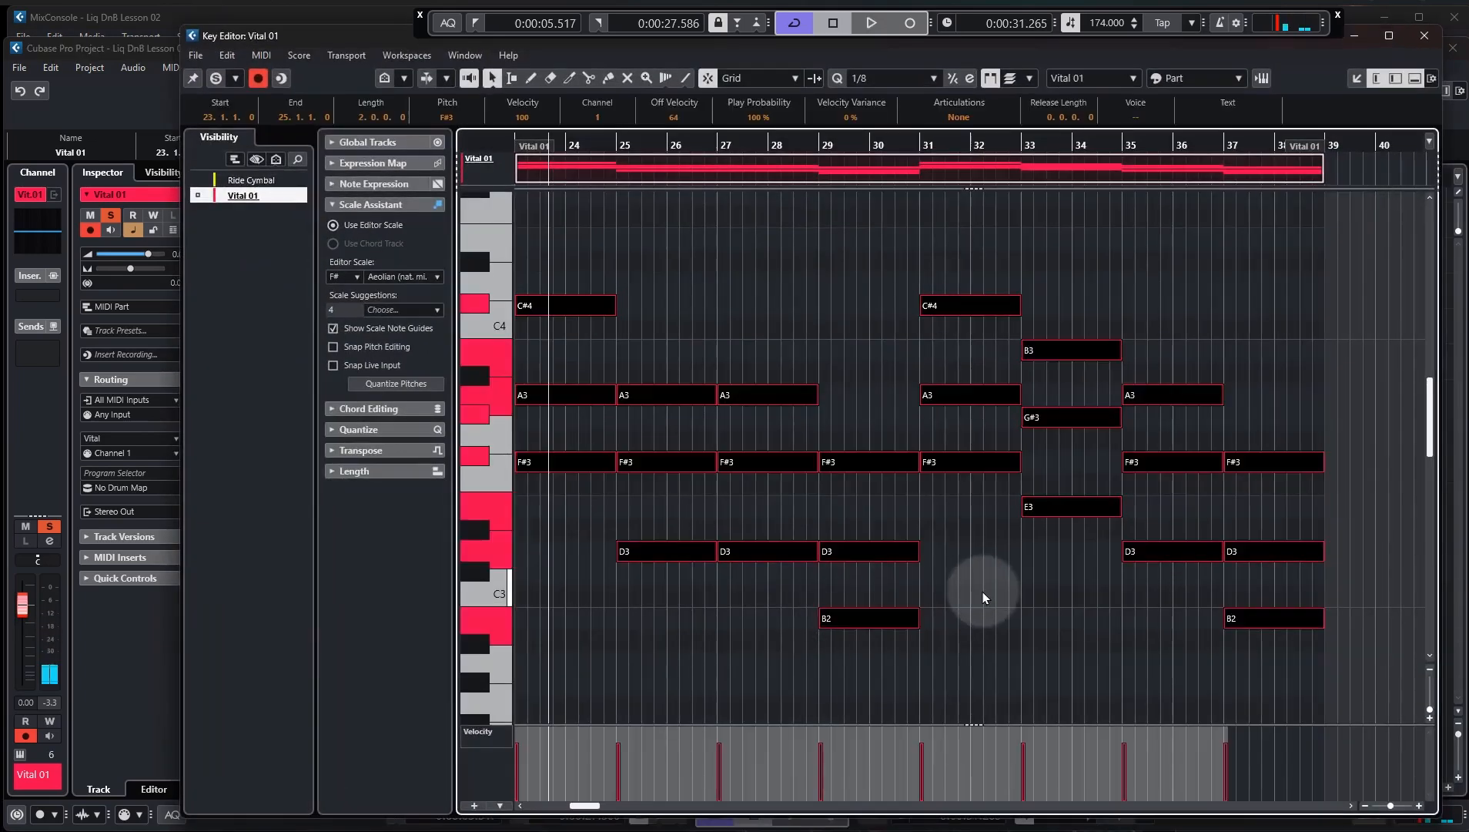
pyautogui.hotkey('shift', 'Down')
pyautogui.click(1424, 35)
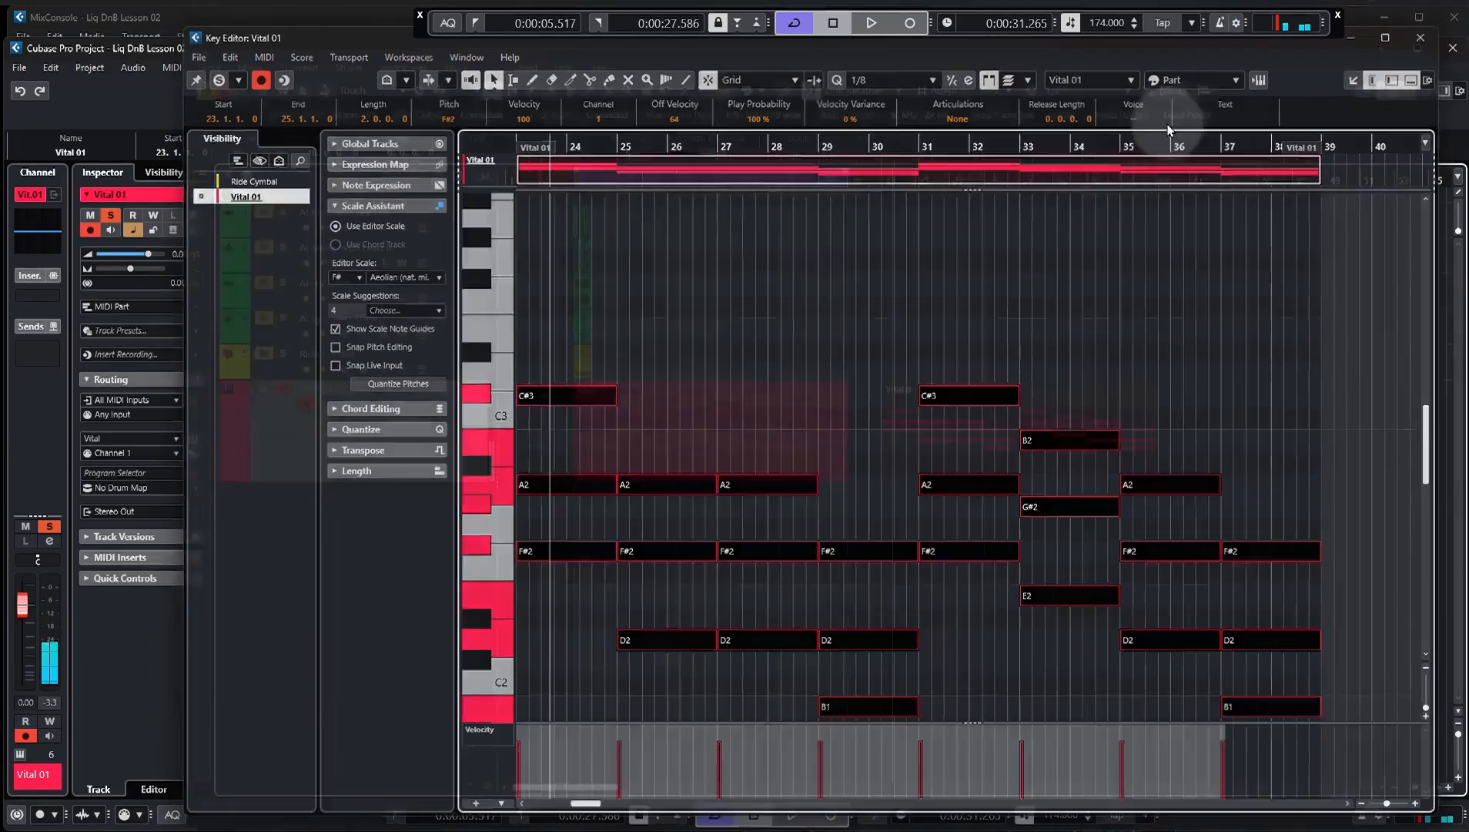
# Listen to the transposed part at bar 23, and play the original melody from bar 5 for comparison
pyautogui.click(1031, 292)
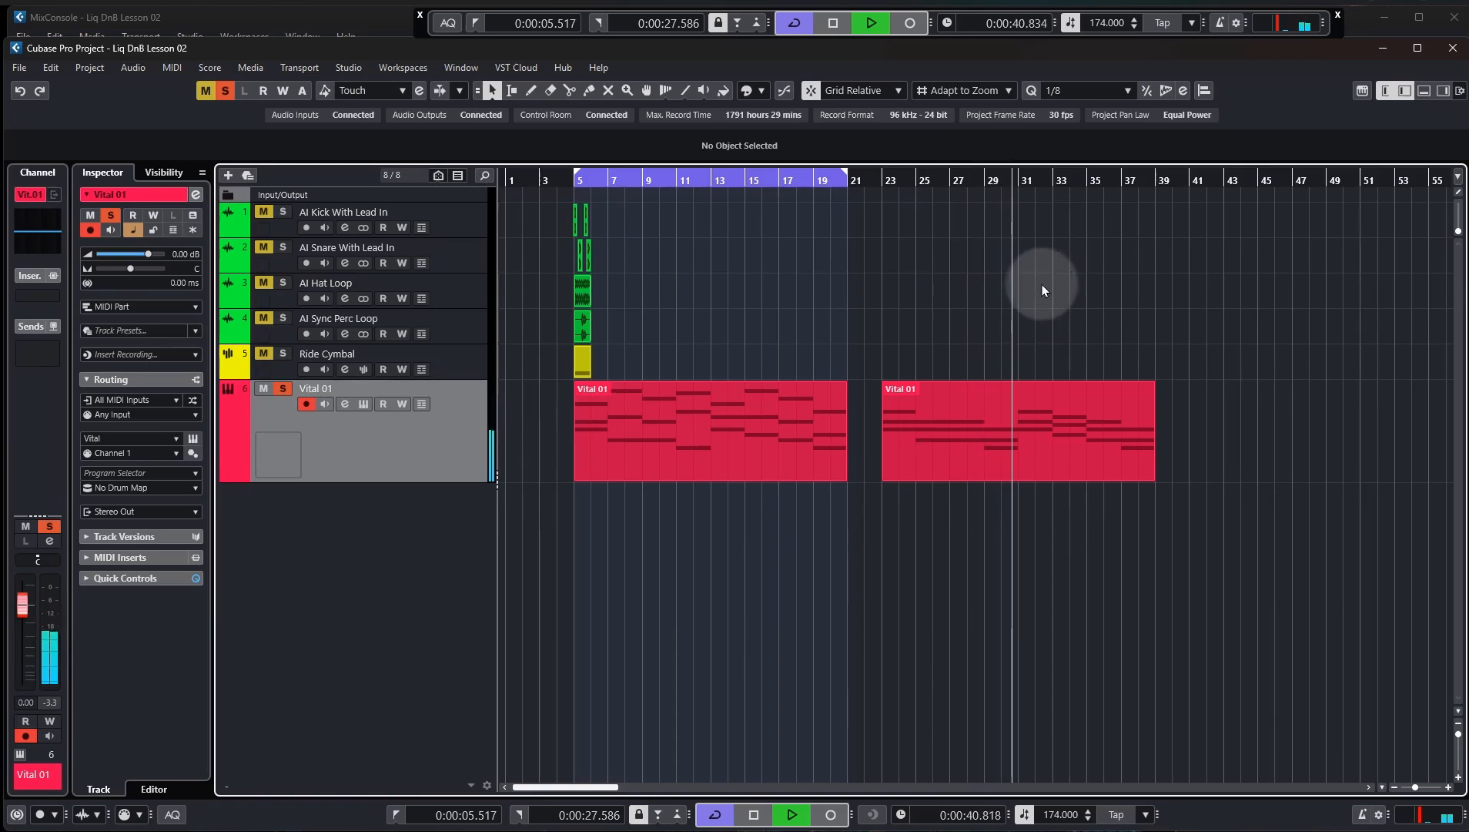
pyautogui.press('space')
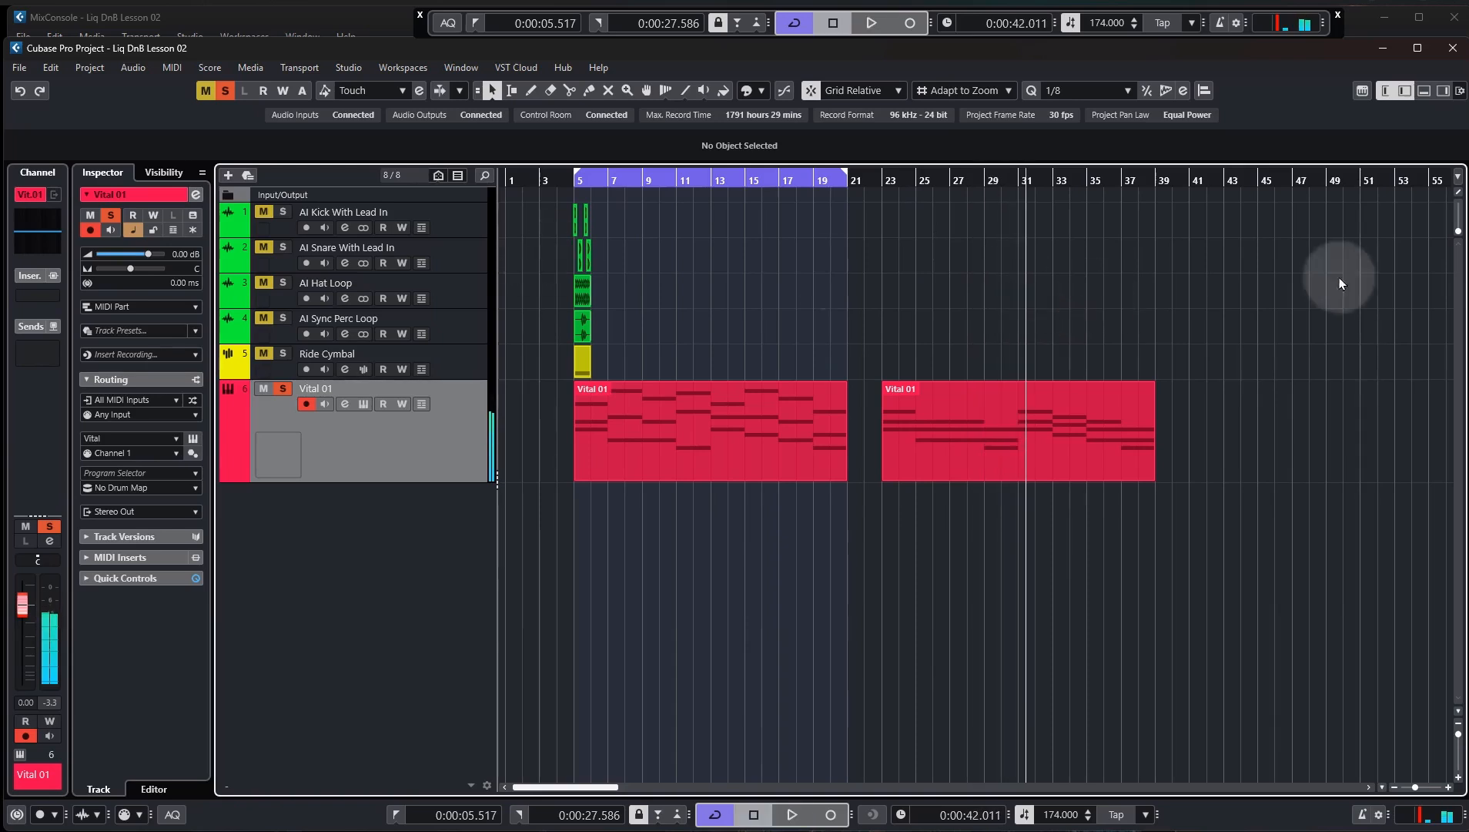
pyautogui.click(575, 181)
pyautogui.press('space')
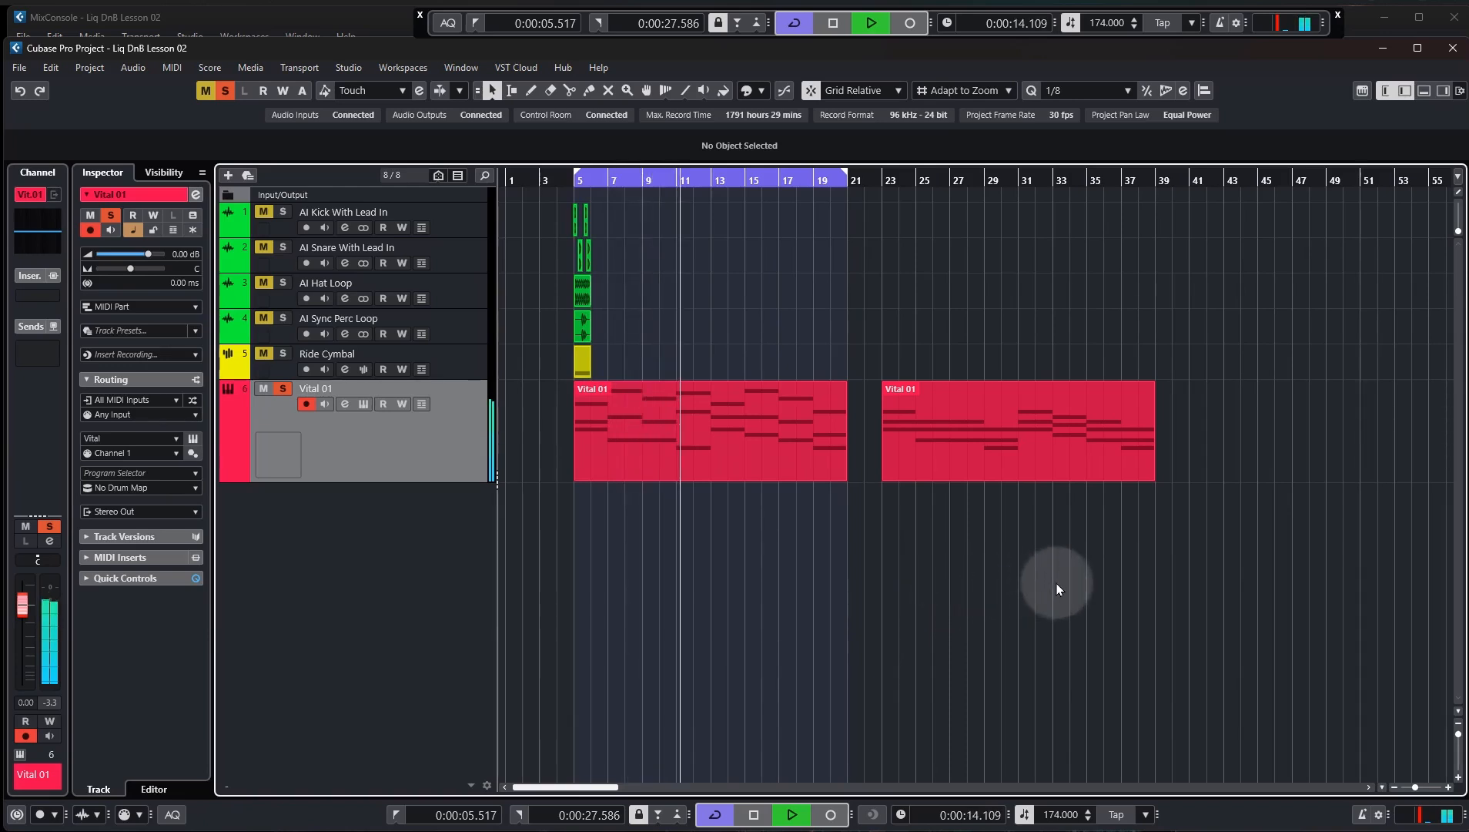
pyautogui.press('space')
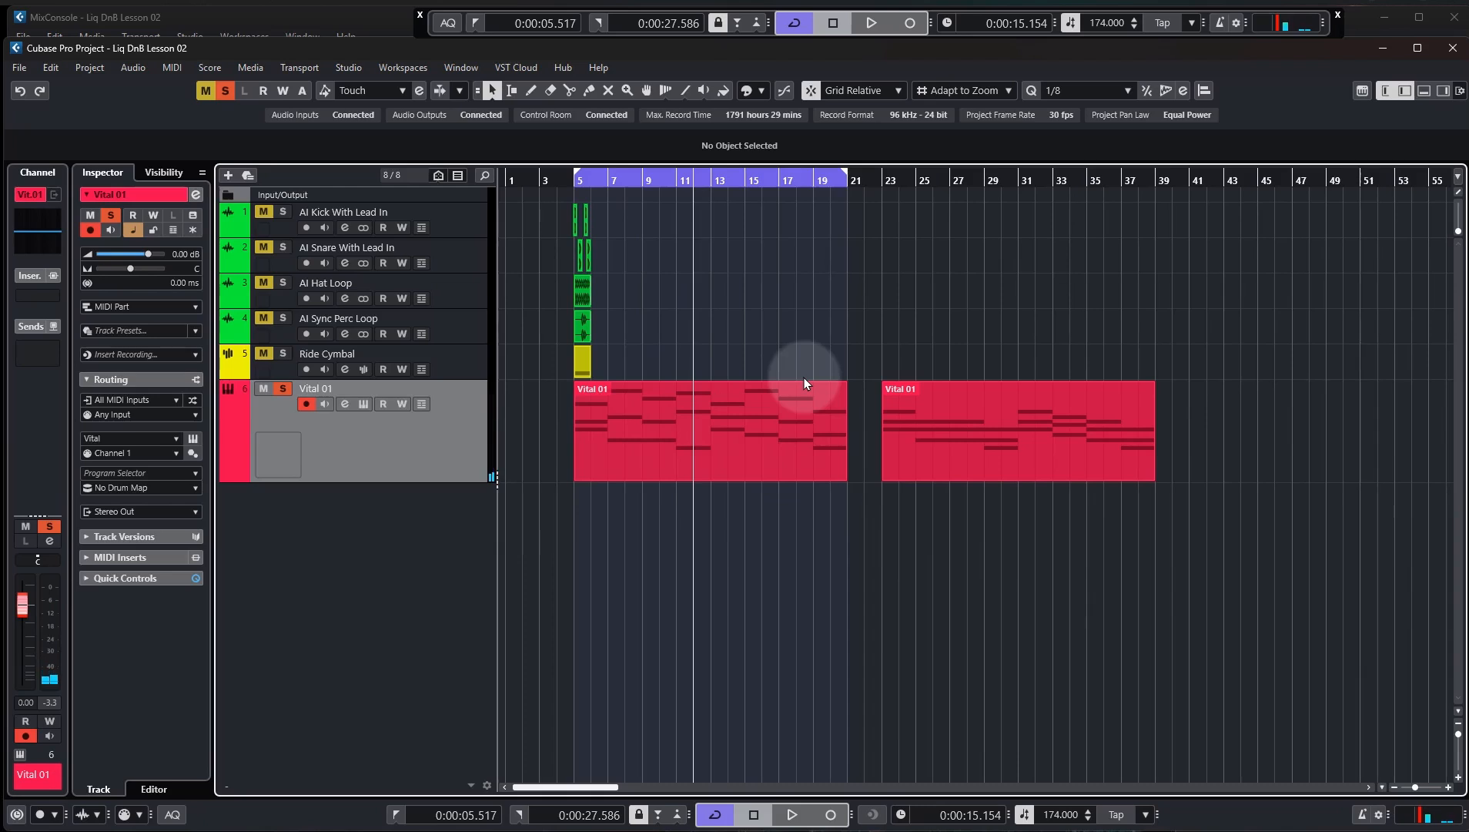
# Place the cursor at bar 23, open the part there in the Key Editor, and examine its opening chords
pyautogui.click(874, 182)
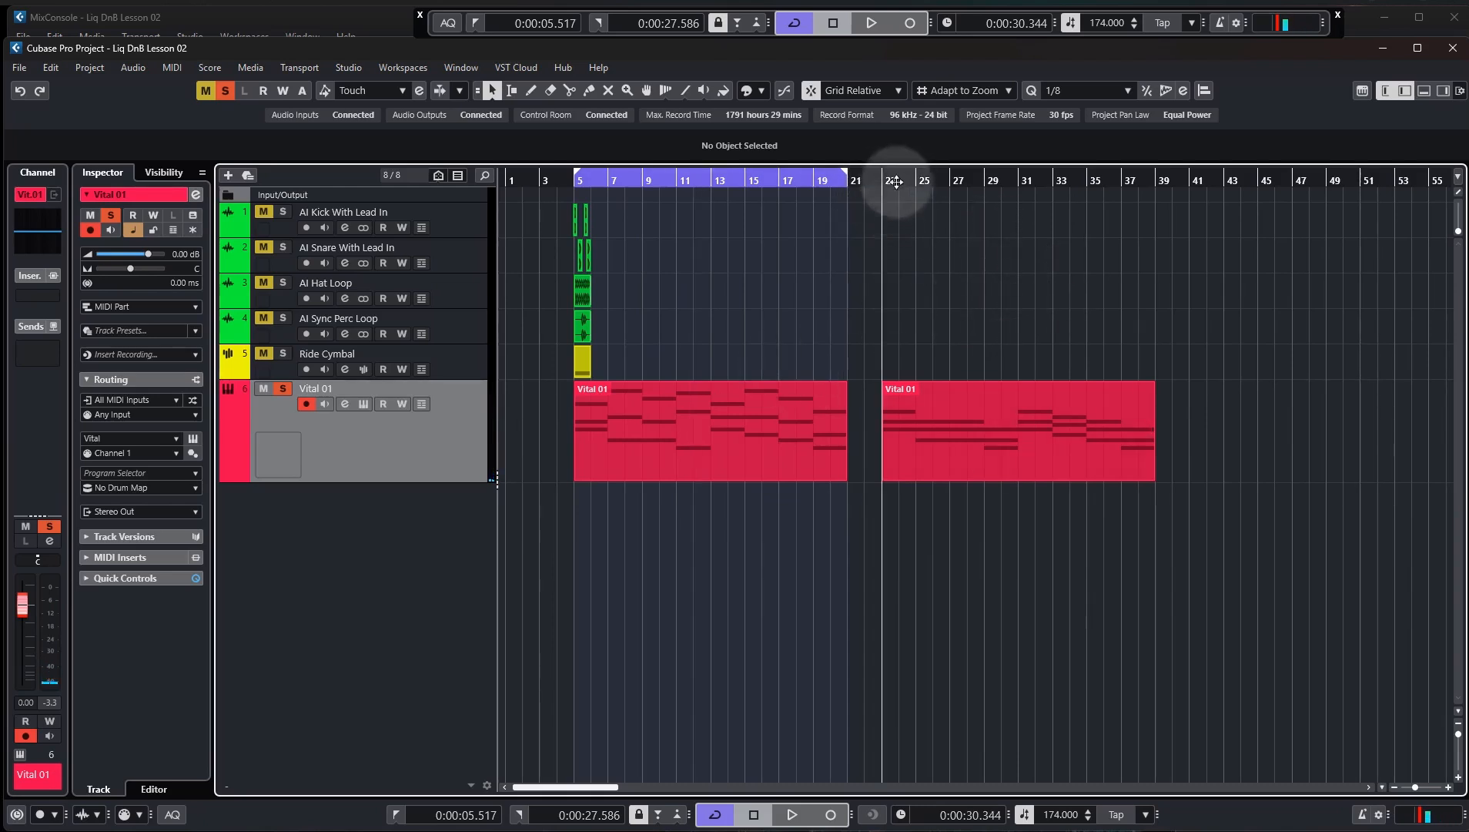
pyautogui.doubleClick(975, 414)
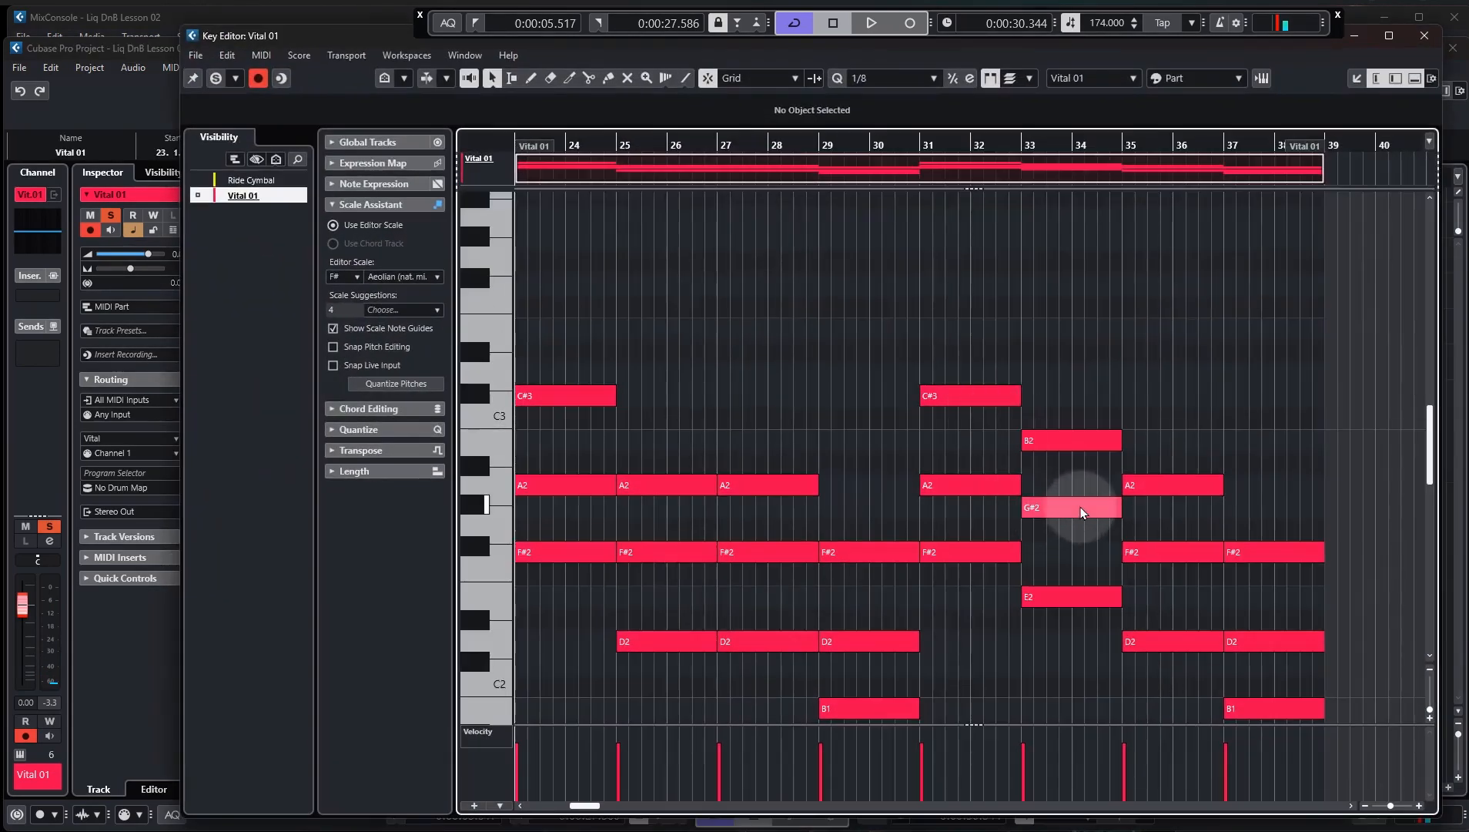
pyautogui.hscroll(-2, 947, 542)
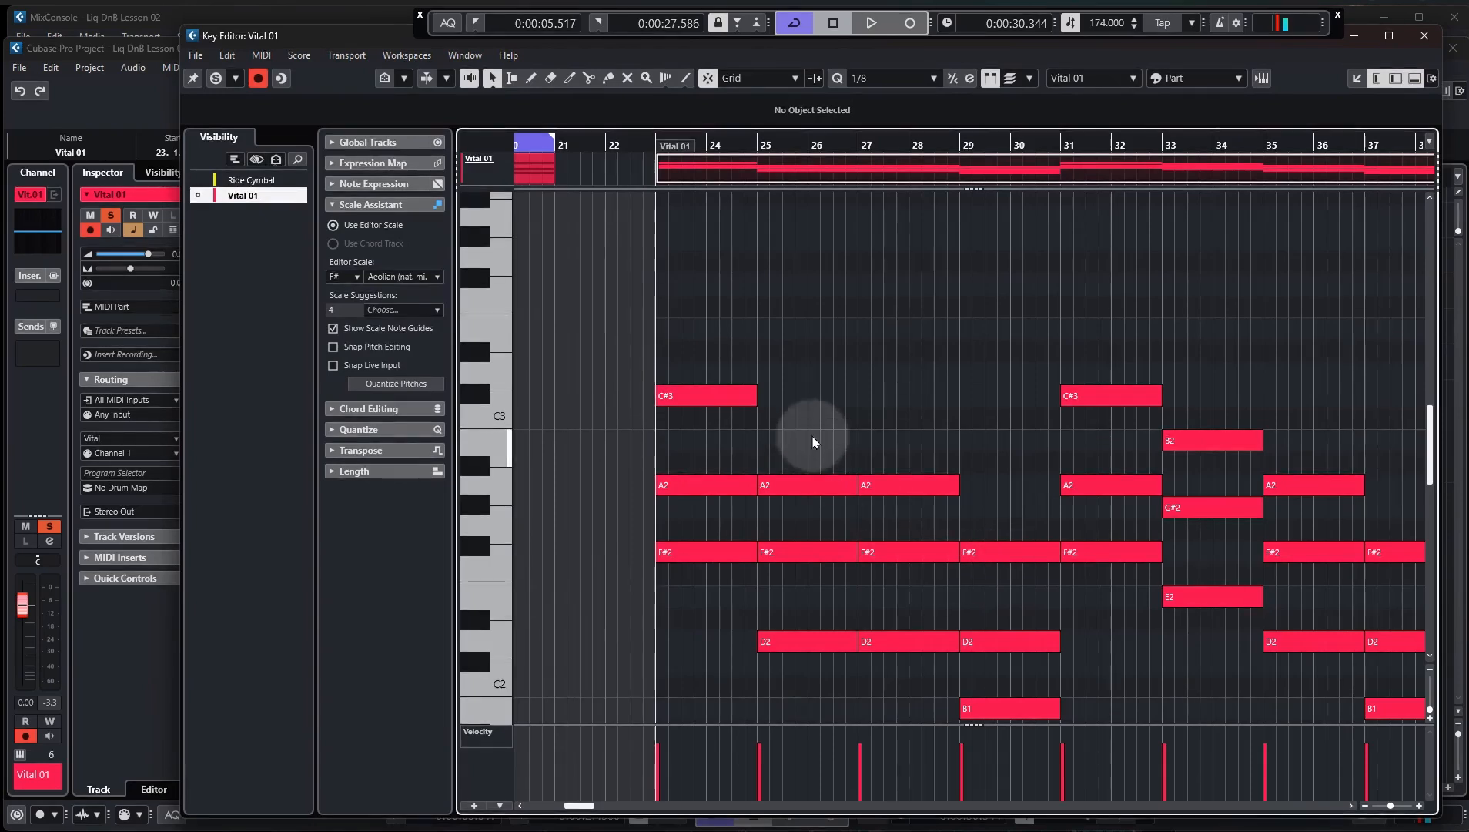
pyautogui.scroll(1, 790, 555)
pyautogui.scroll(1, 789, 555)
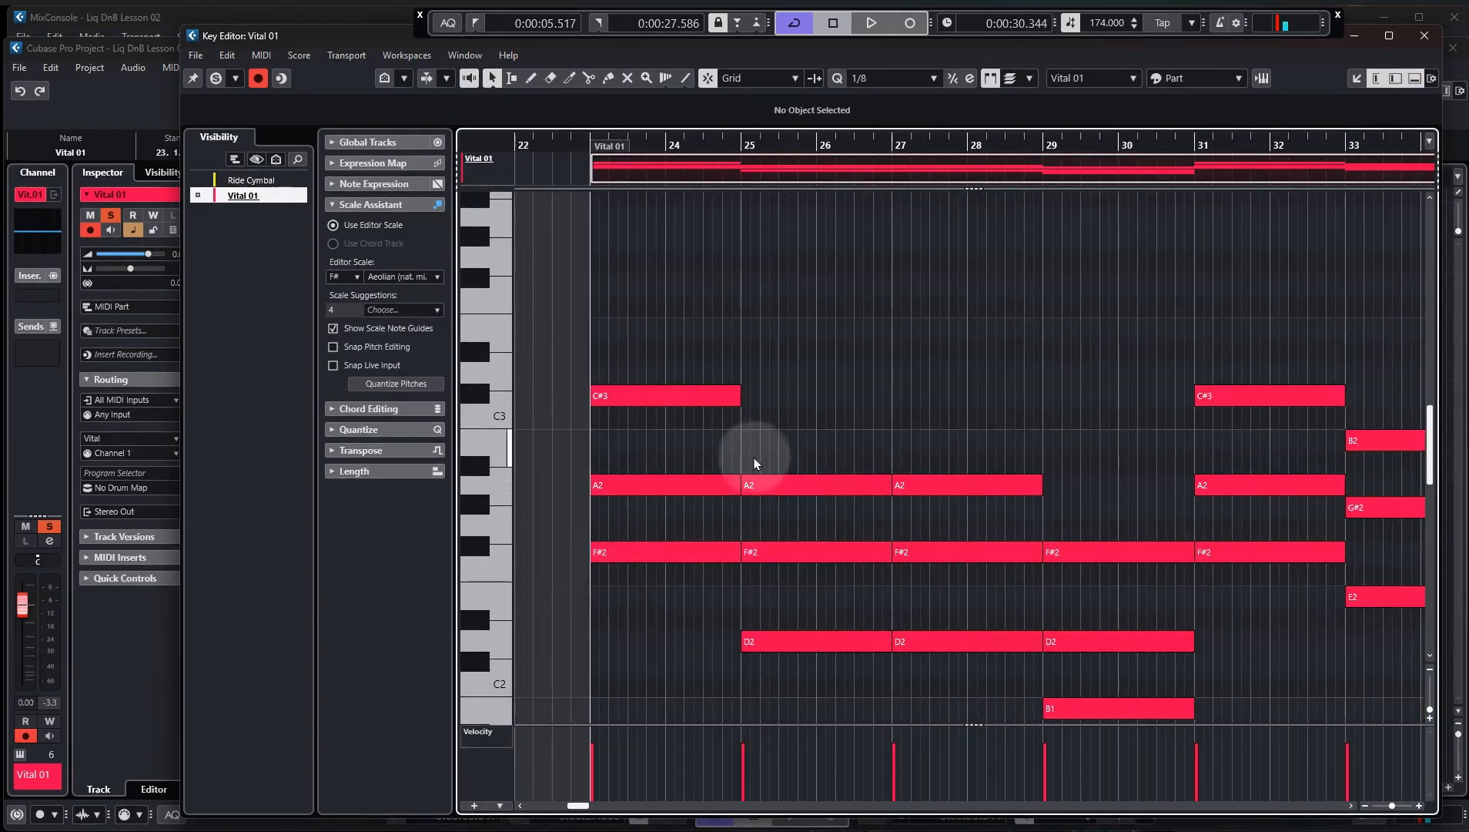
pyautogui.scroll(-3, 718, 415)
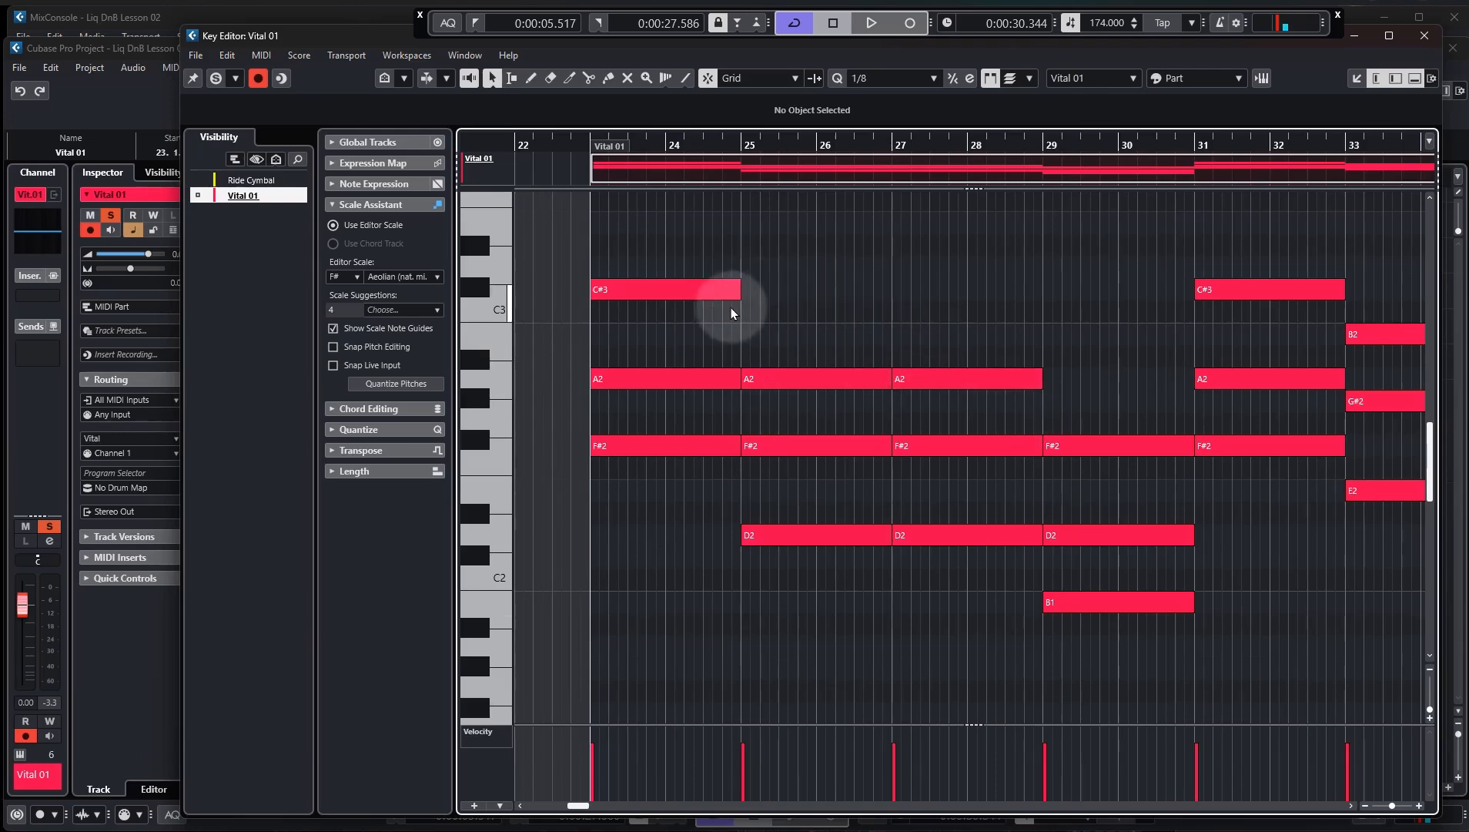
pyautogui.scroll(3, 732, 305)
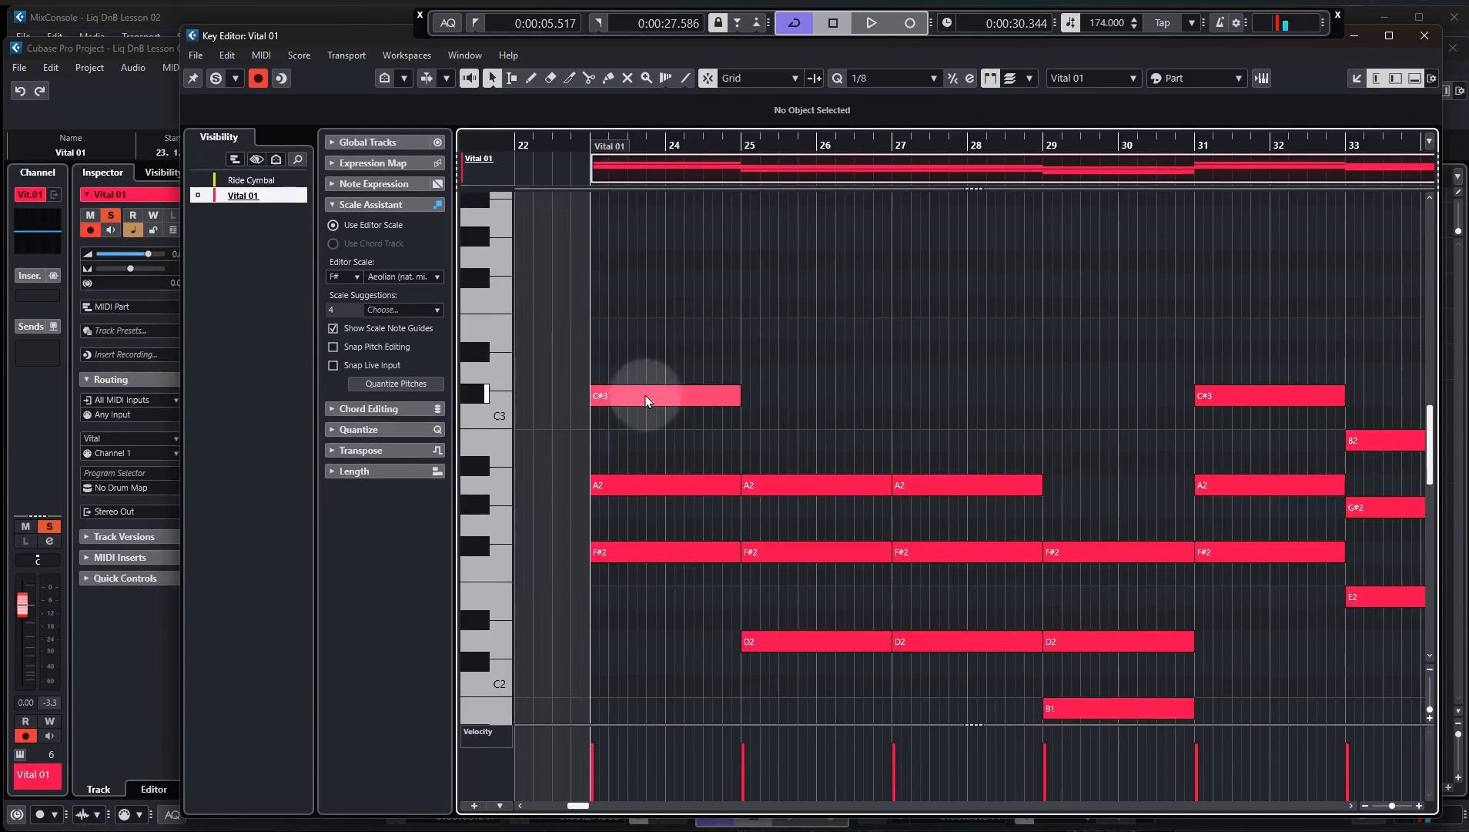
# Raise the top note of the first chord at bar 23 to E3 and play the chord
pyautogui.moveTo(652, 396); pyautogui.dragTo(651, 337)
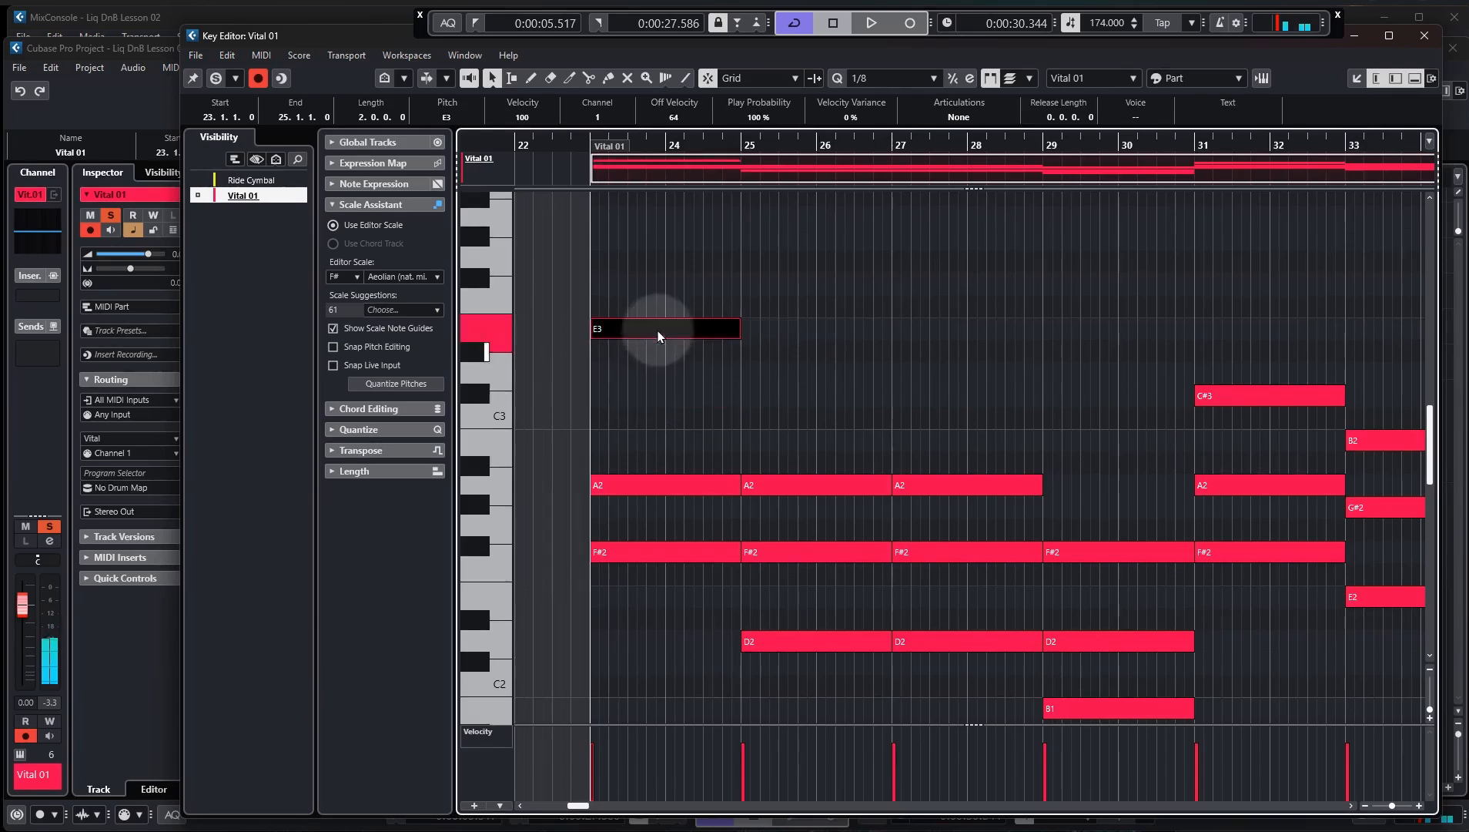
pyautogui.press('space')
pyautogui.click(851, 292)
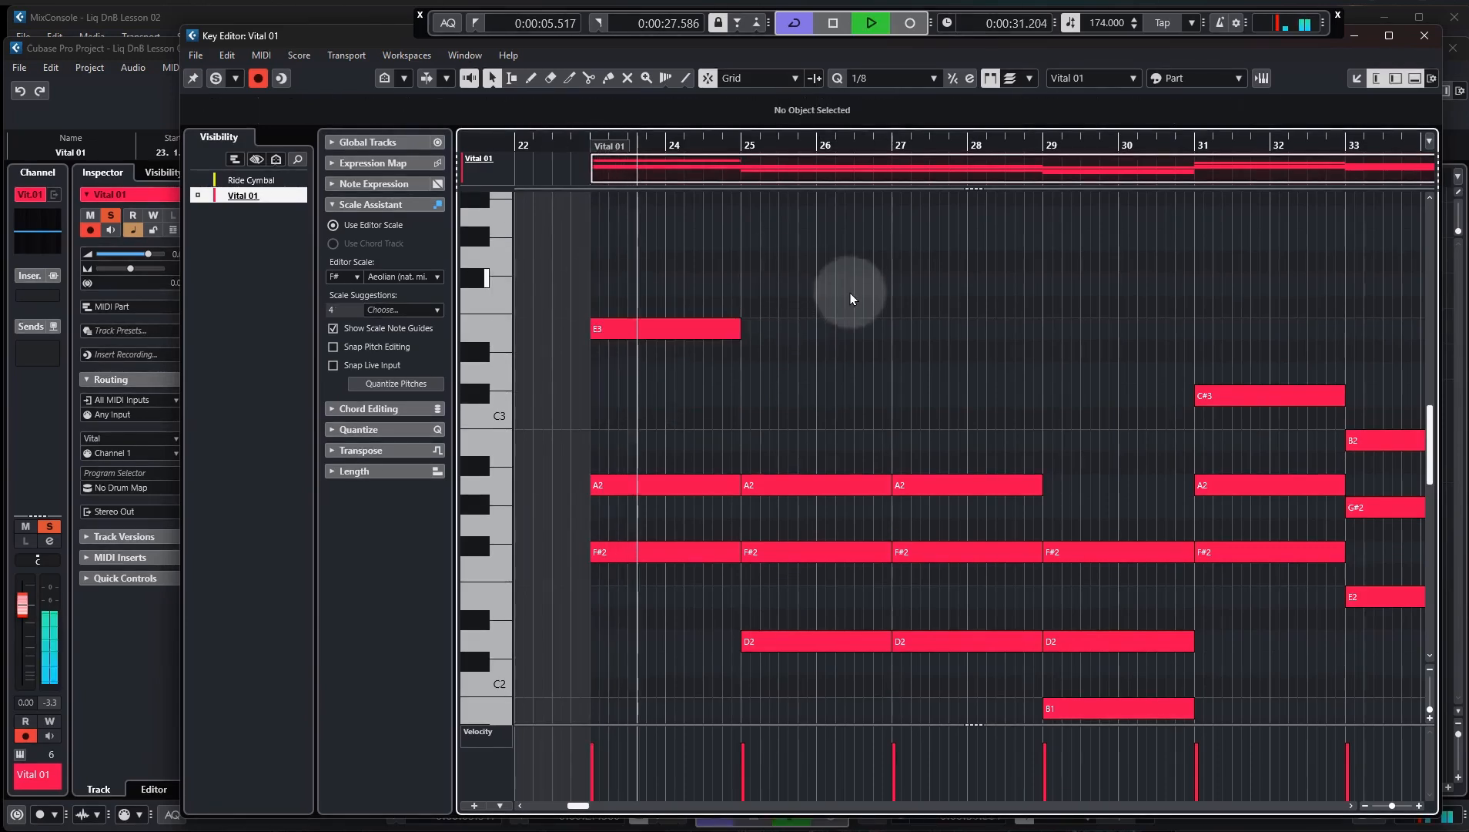
pyautogui.press('space')
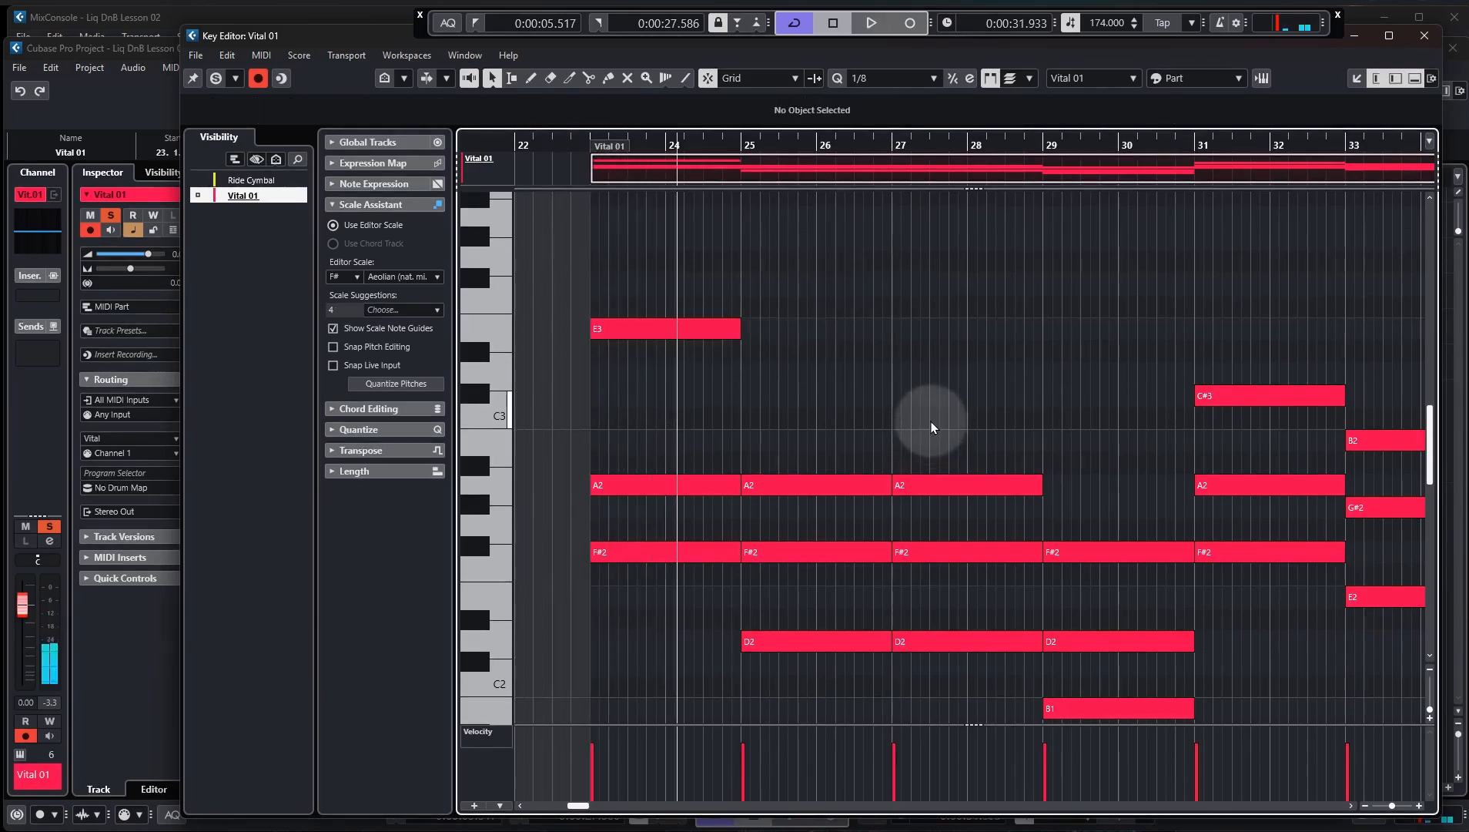
# Raise the bar 25 chord's top note an octave to A3 and its middle note to B2, and play from bar 23
pyautogui.click(784, 479)
pyautogui.hotkey('shift', 'Up')
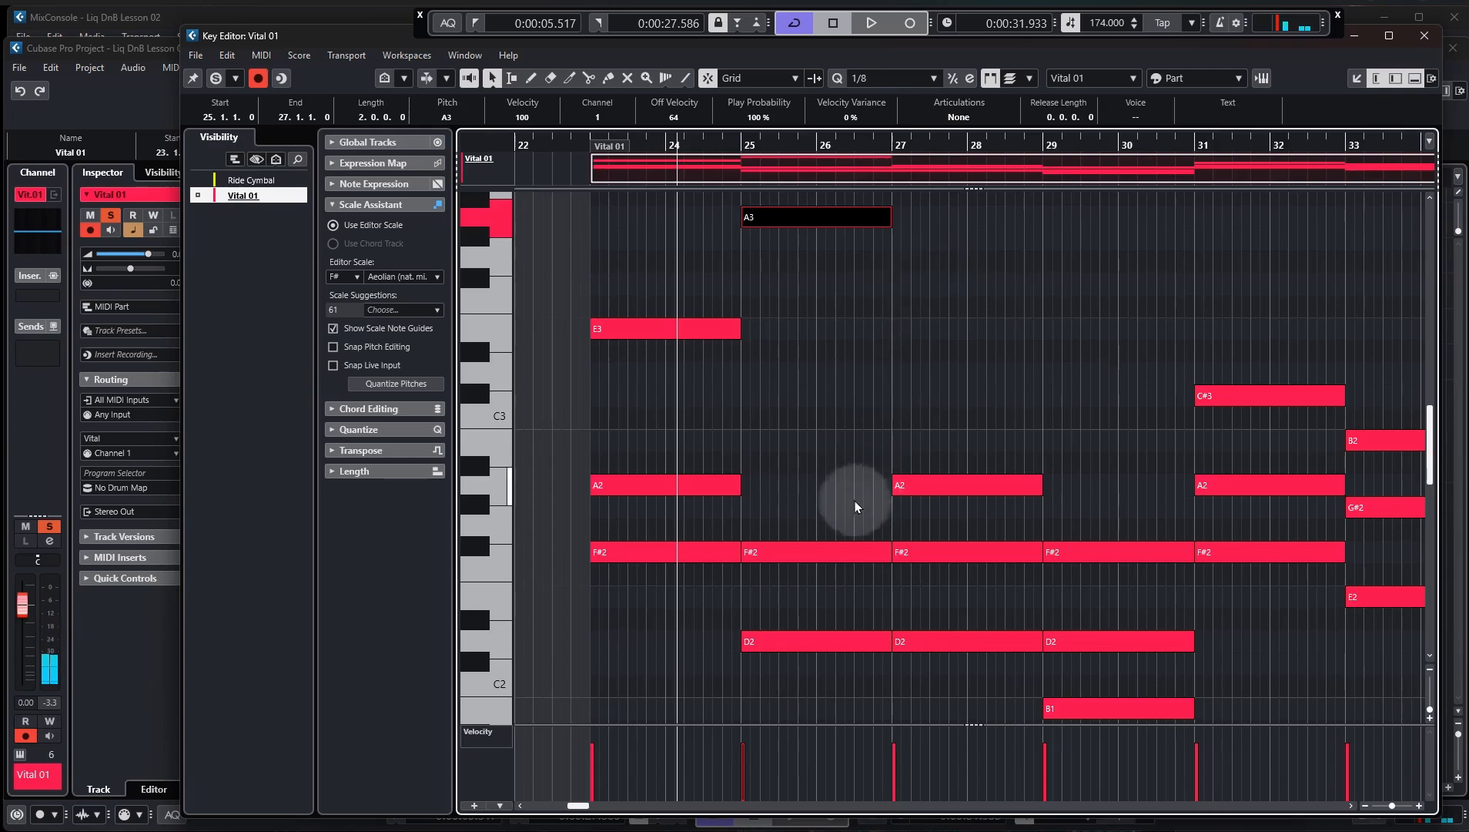
pyautogui.moveTo(810, 552); pyautogui.dragTo(814, 452)
pyautogui.click(588, 145)
pyautogui.click(965, 297)
pyautogui.press('space')
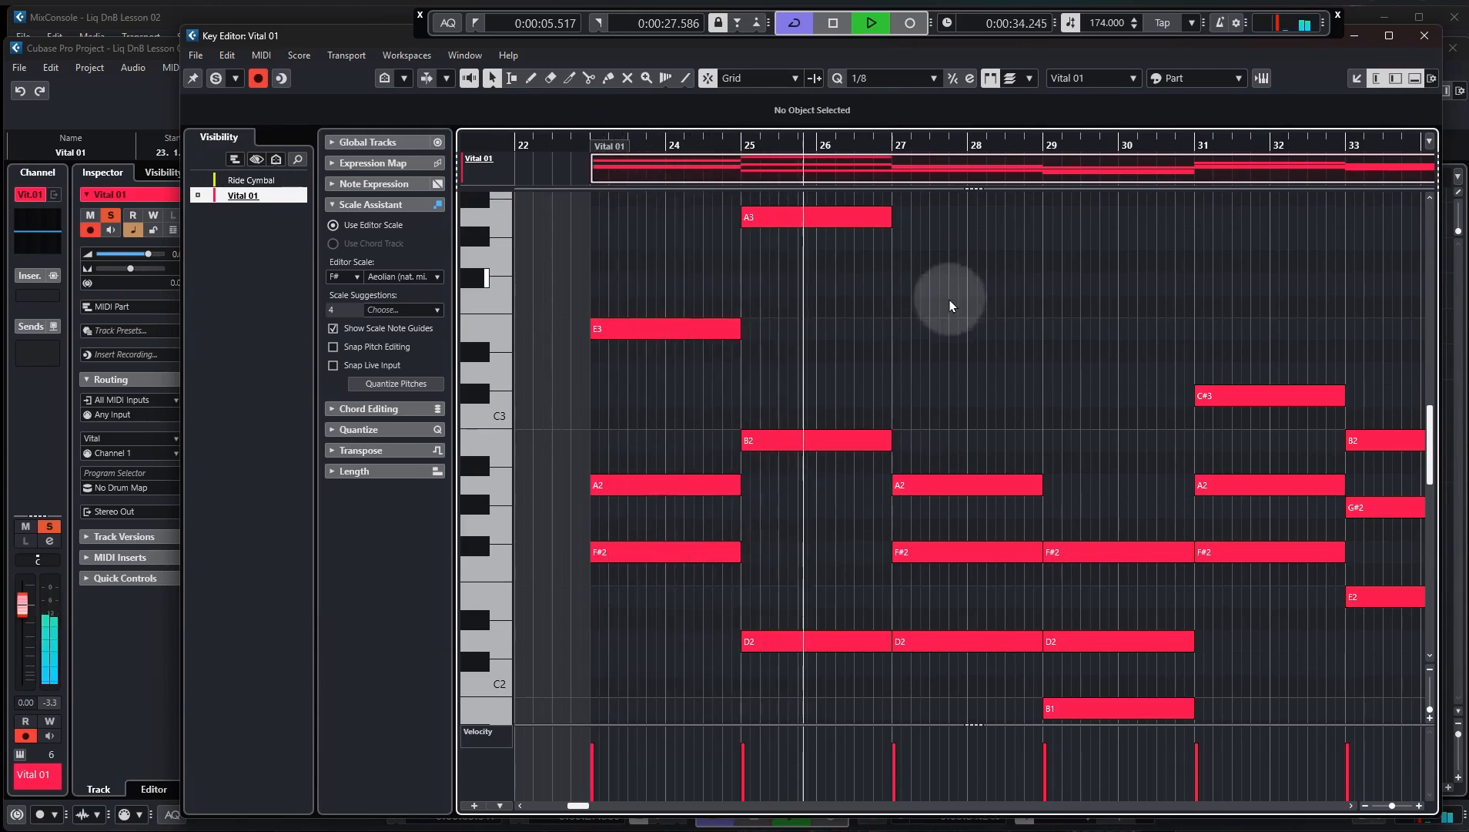
pyautogui.press('space')
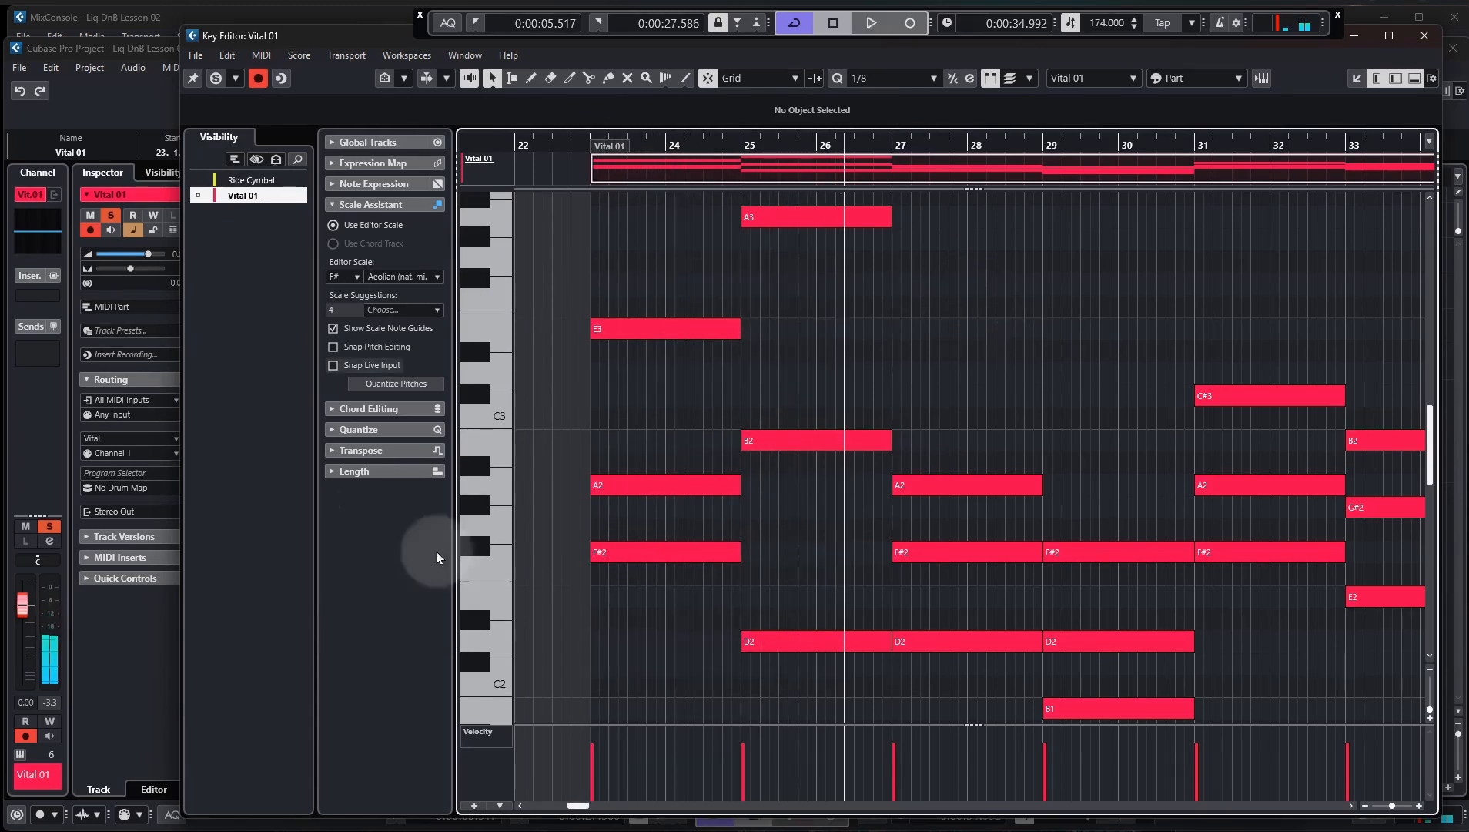
# Try G#2 and F#2 as the middle note of the bar 25 chord, playing each version
pyautogui.click(815, 445)
pyautogui.moveTo(817, 466); pyautogui.dragTo(805, 509)
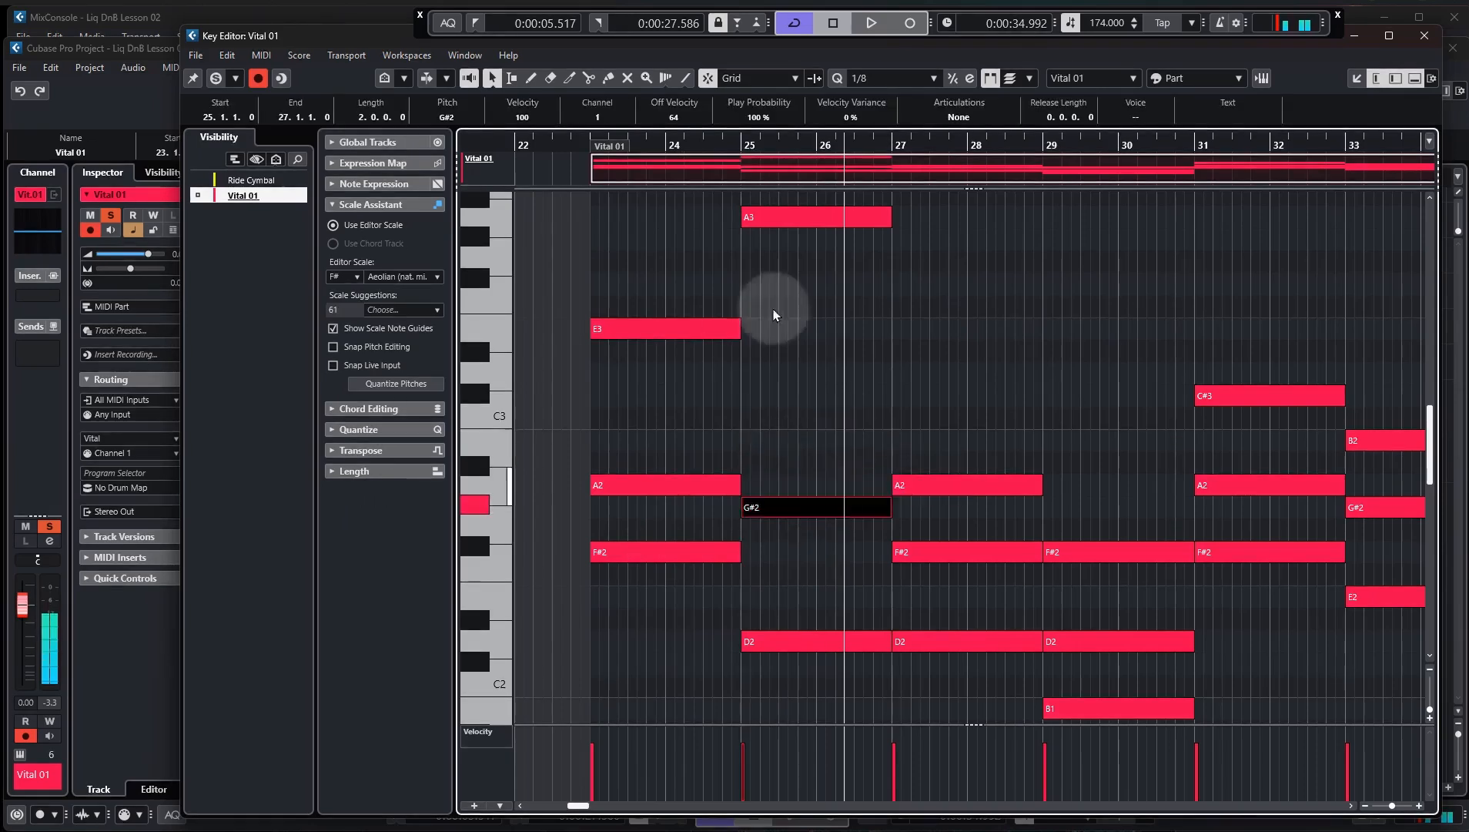
pyautogui.click(676, 147)
pyautogui.press('space')
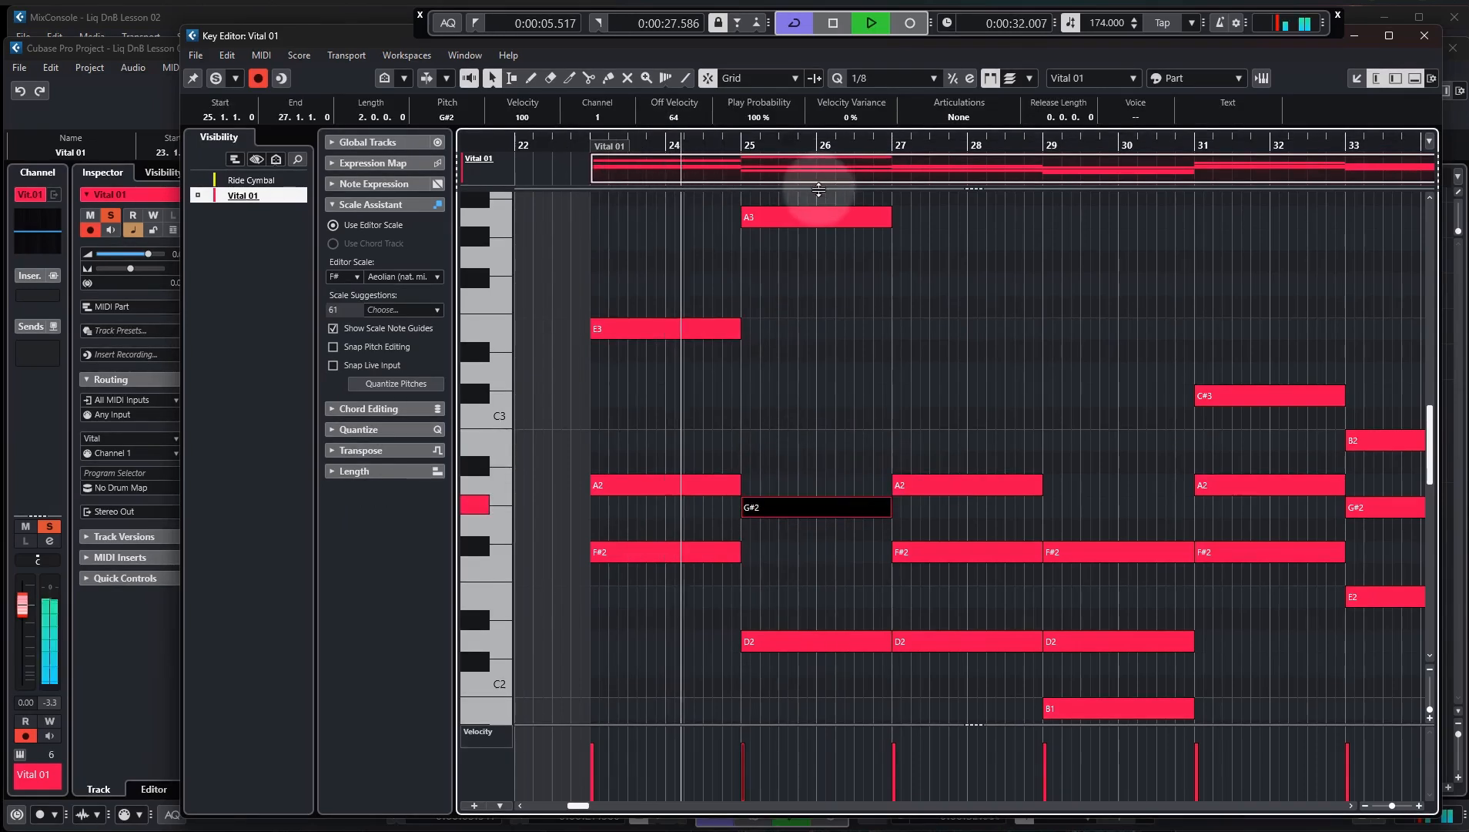
pyautogui.press('space')
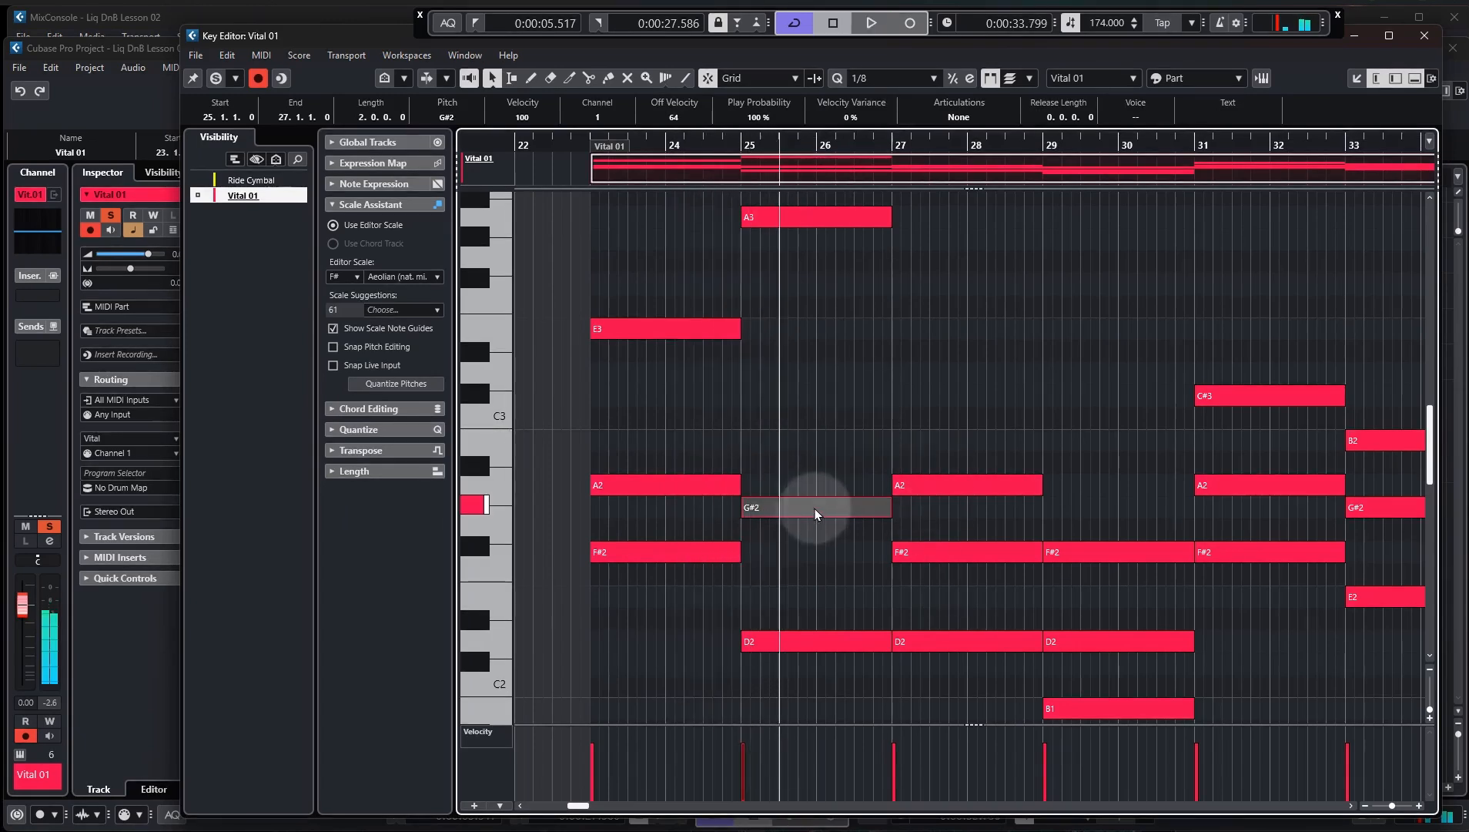
pyautogui.moveTo(818, 508); pyautogui.dragTo(820, 552)
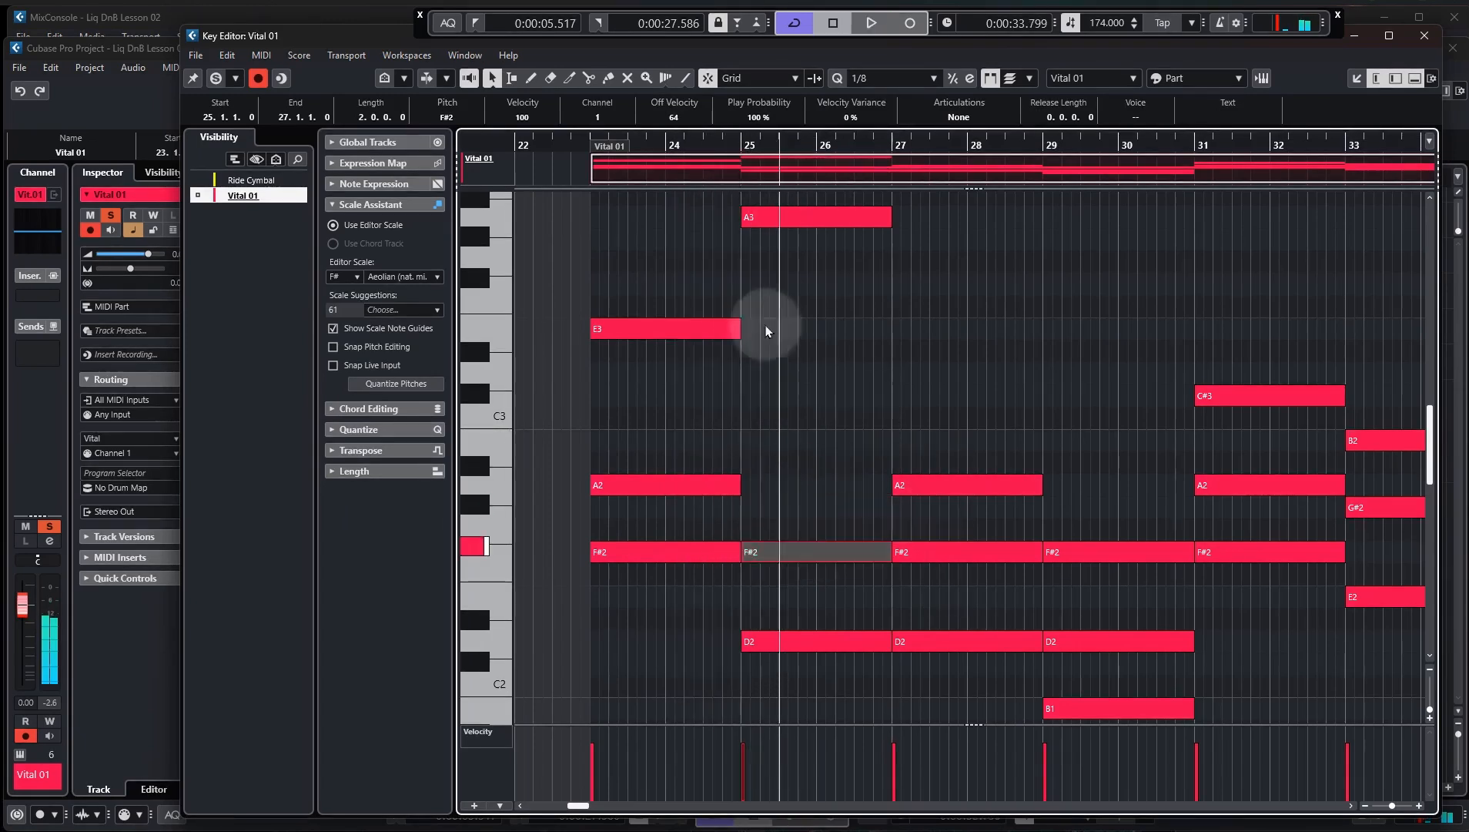
pyautogui.click(692, 150)
pyautogui.press('space')
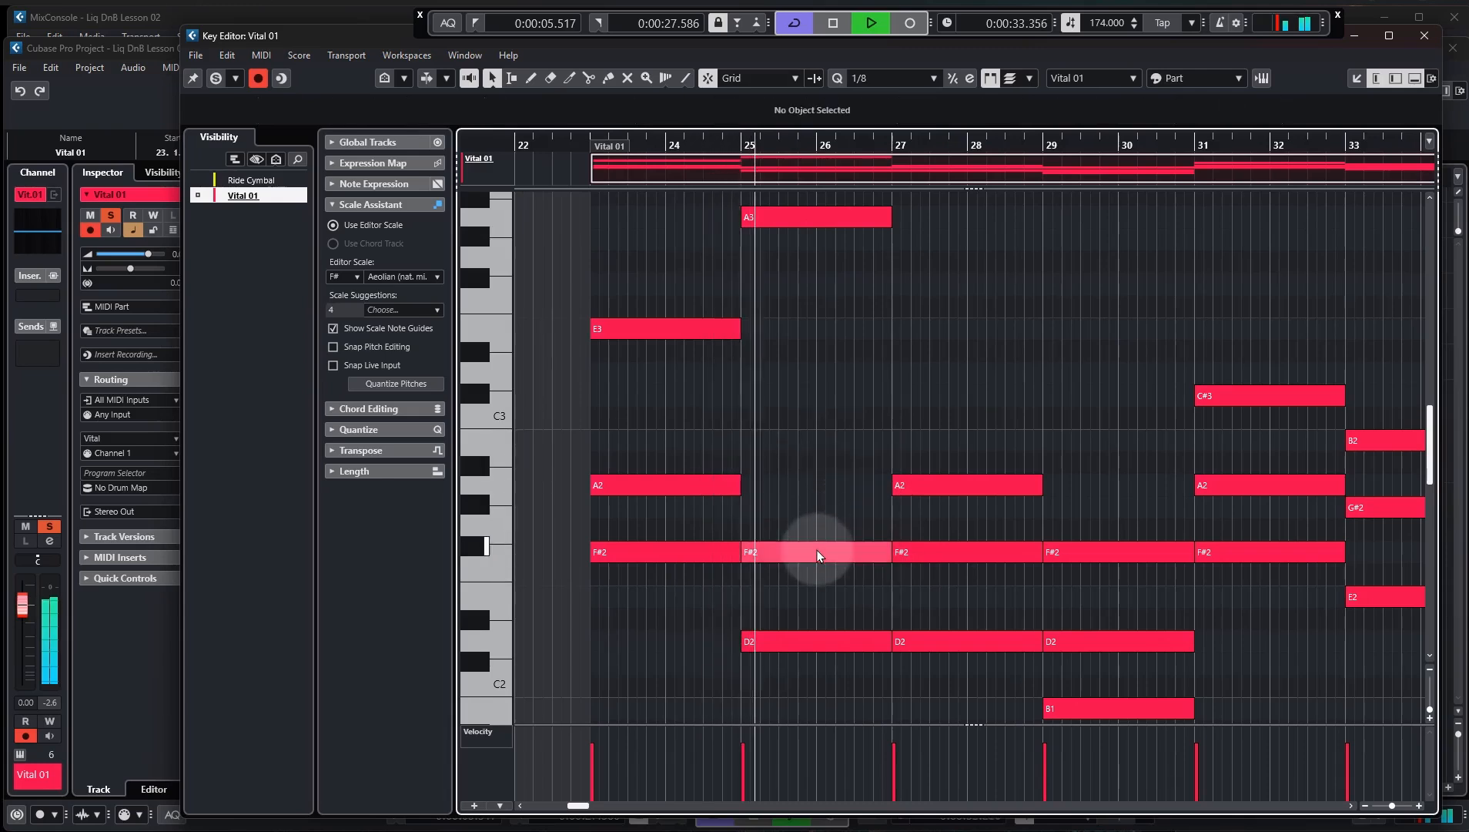
pyautogui.press('space')
# Set the middle note of the bar 25 chord to B2 and play the transition into it
pyautogui.moveTo(817, 551); pyautogui.dragTo(815, 443)
pyautogui.click(707, 144)
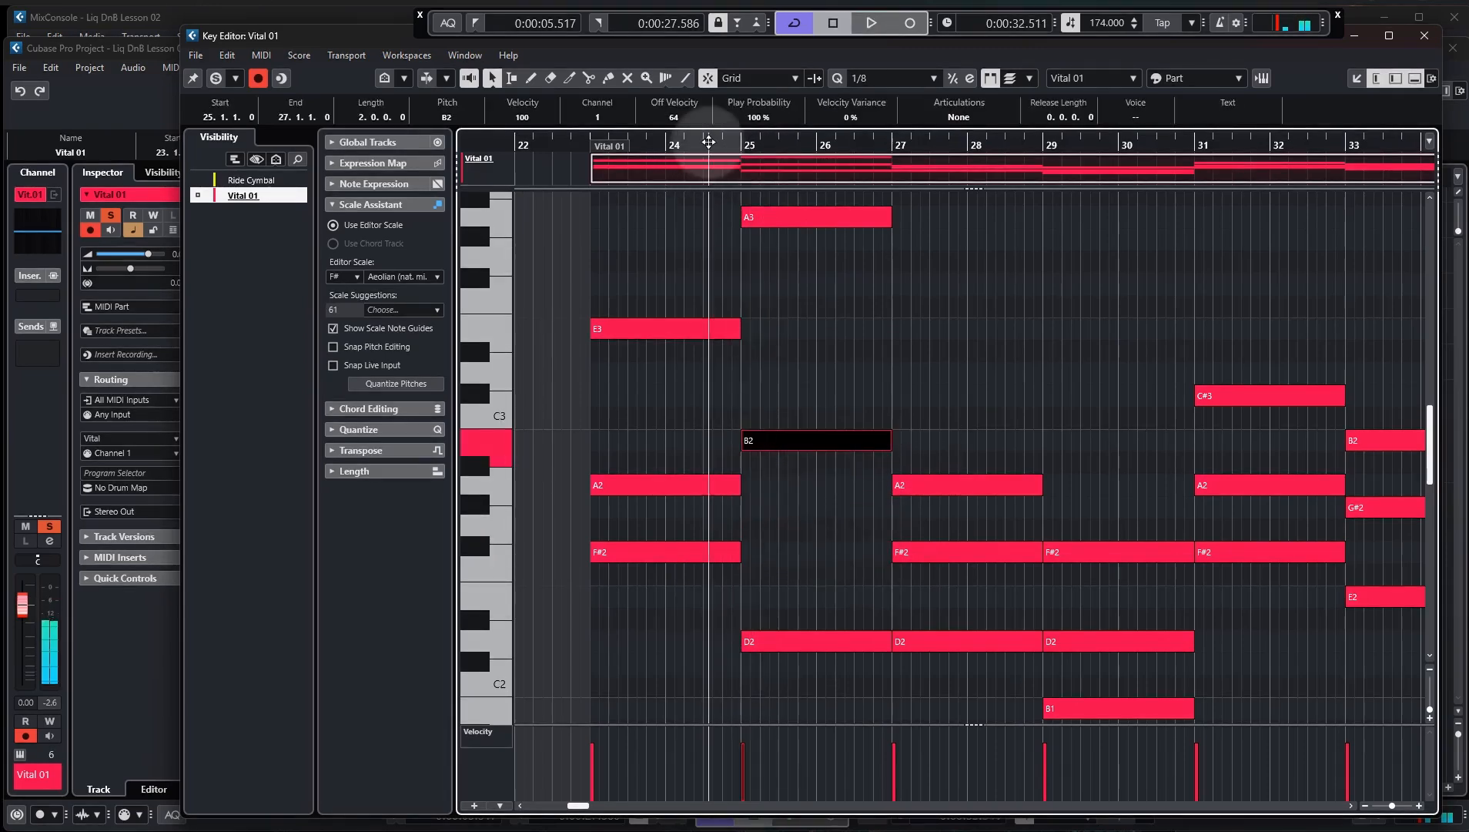
pyautogui.press('space')
pyautogui.click(961, 369)
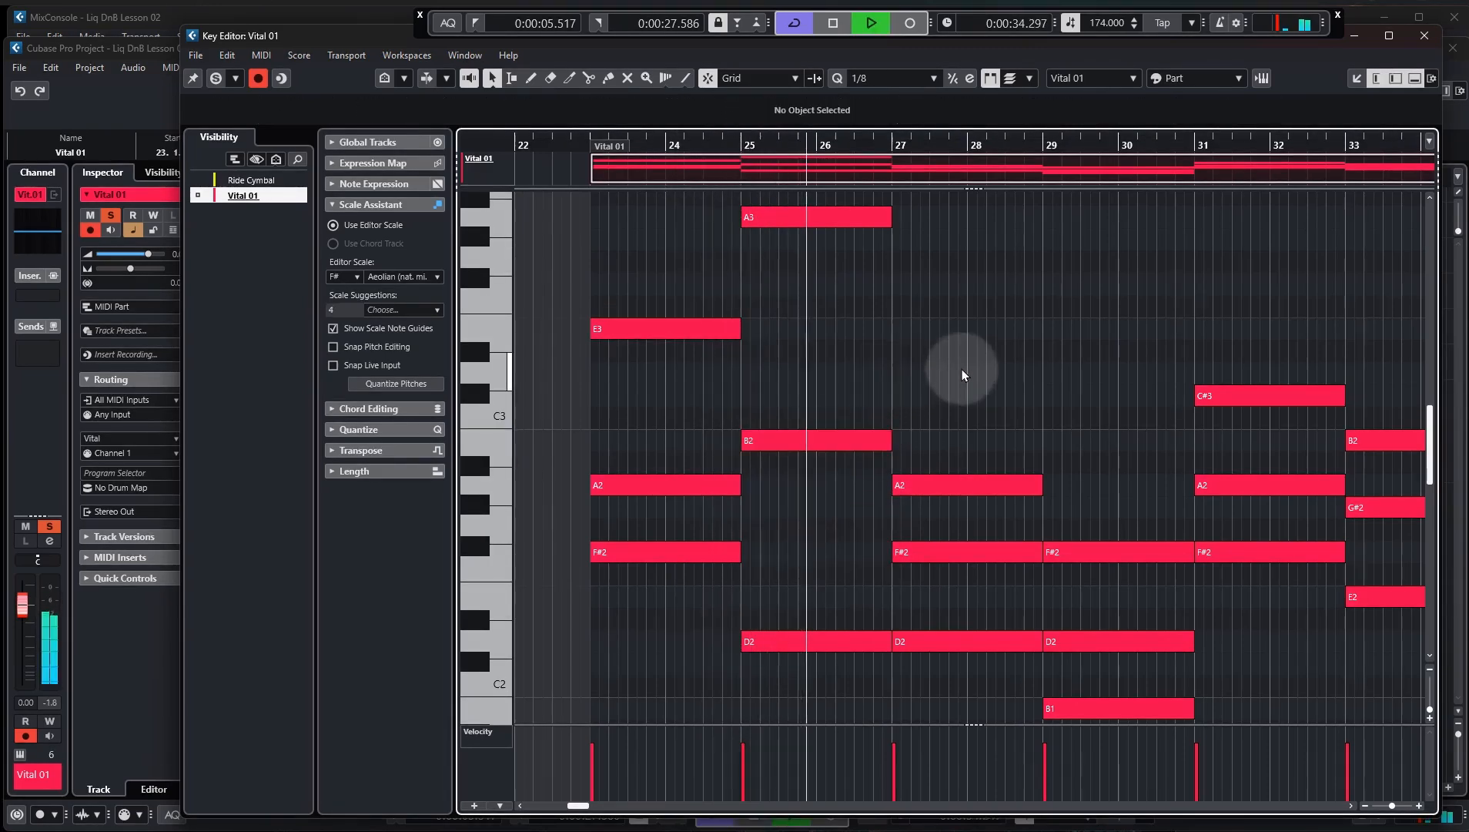
pyautogui.press('space')
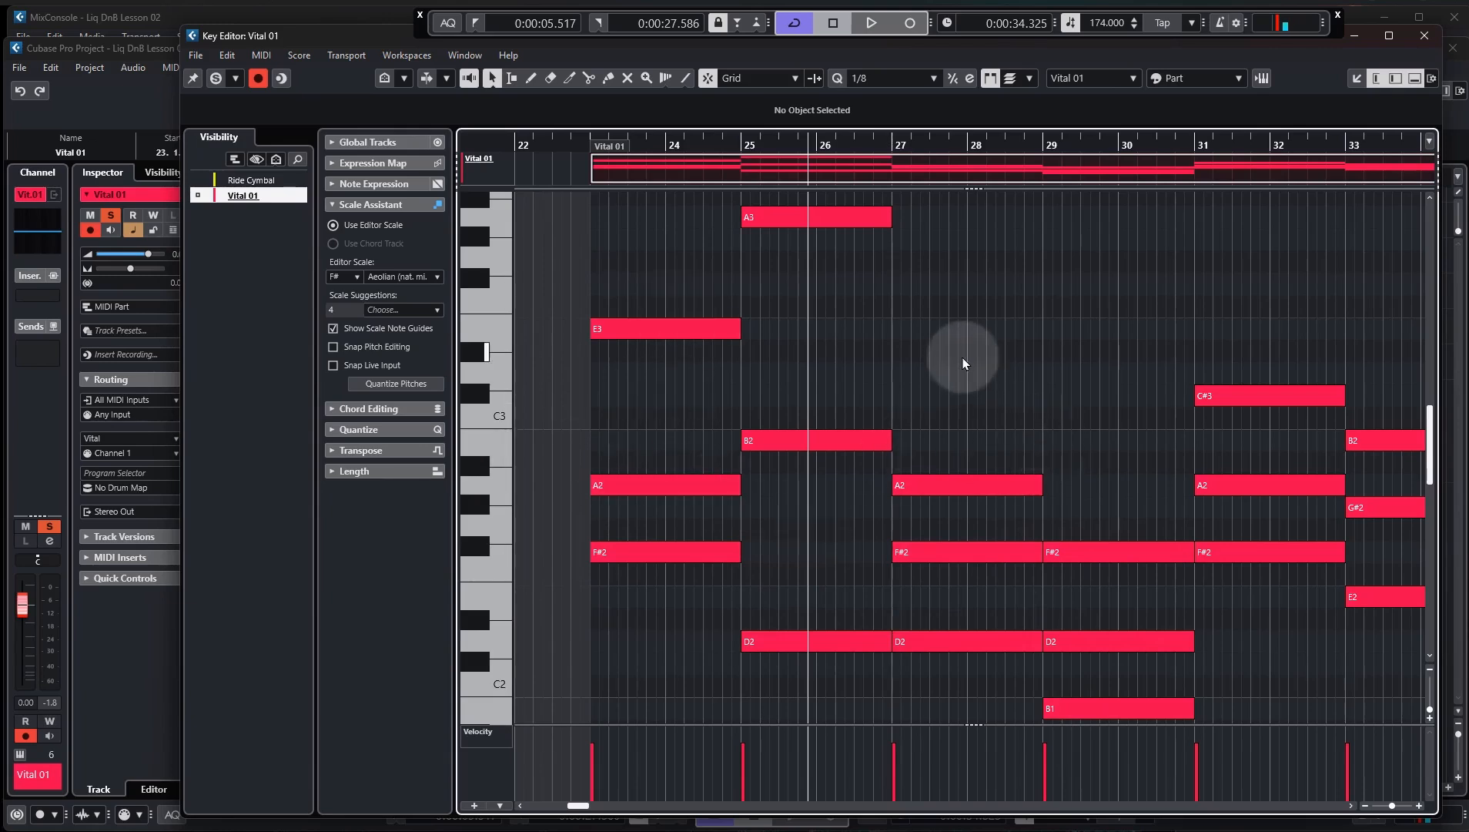
# Raise the F#2 note of the bar 27 chord one octave to F#3 and play the result
pyautogui.moveTo(898, 379)
pyautogui.mouseDown()
pyautogui.moveTo(1044, 377)
pyautogui.moveTo(1013, 384)
pyautogui.moveTo(1007, 370)
pyautogui.mouseUp()
pyautogui.press('Delete')
pyautogui.moveTo(957, 525); pyautogui.dragTo(970, 562)
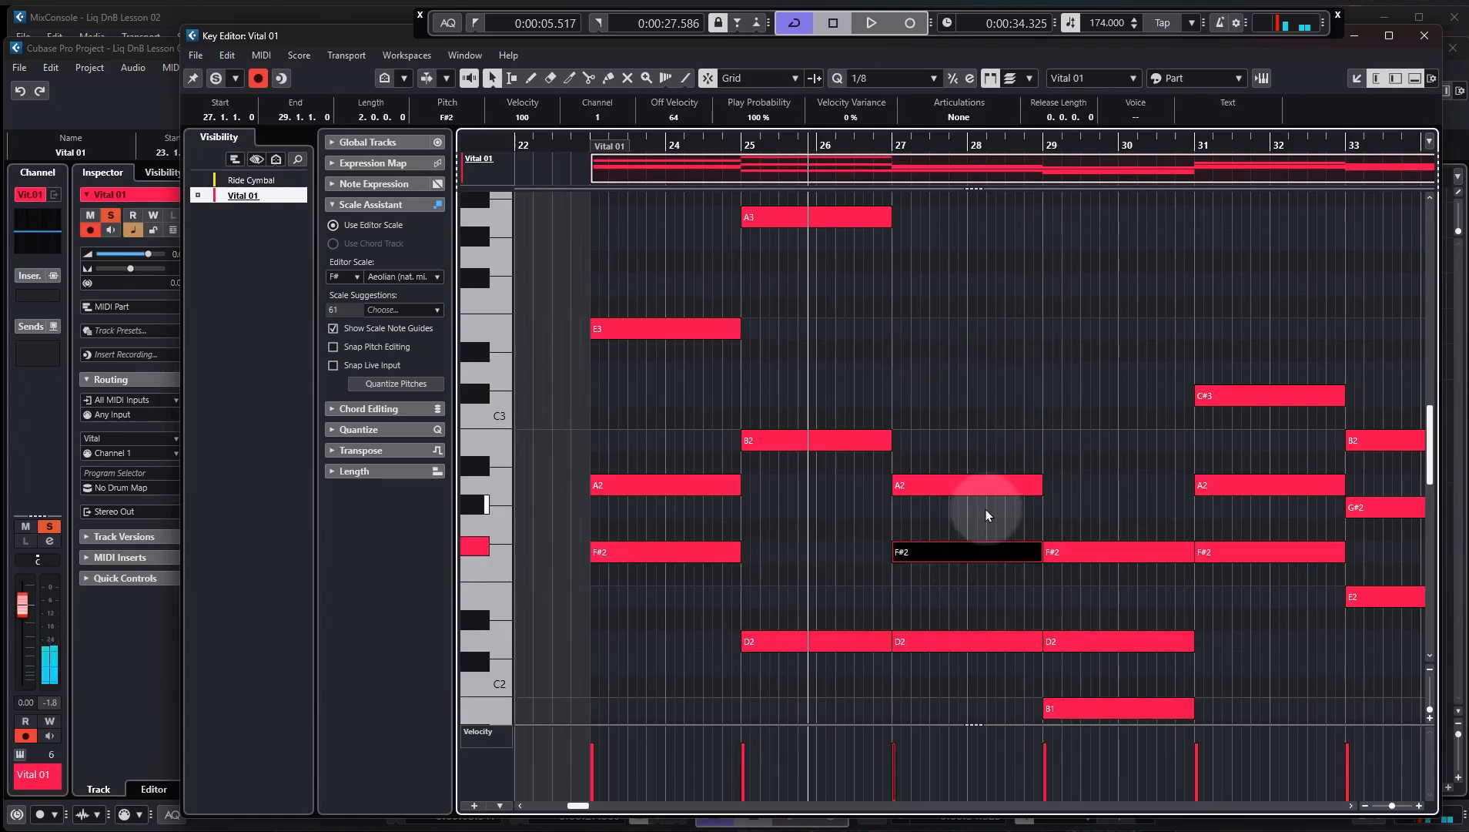
pyautogui.hotkey('shift', 'Up')
pyautogui.press('space')
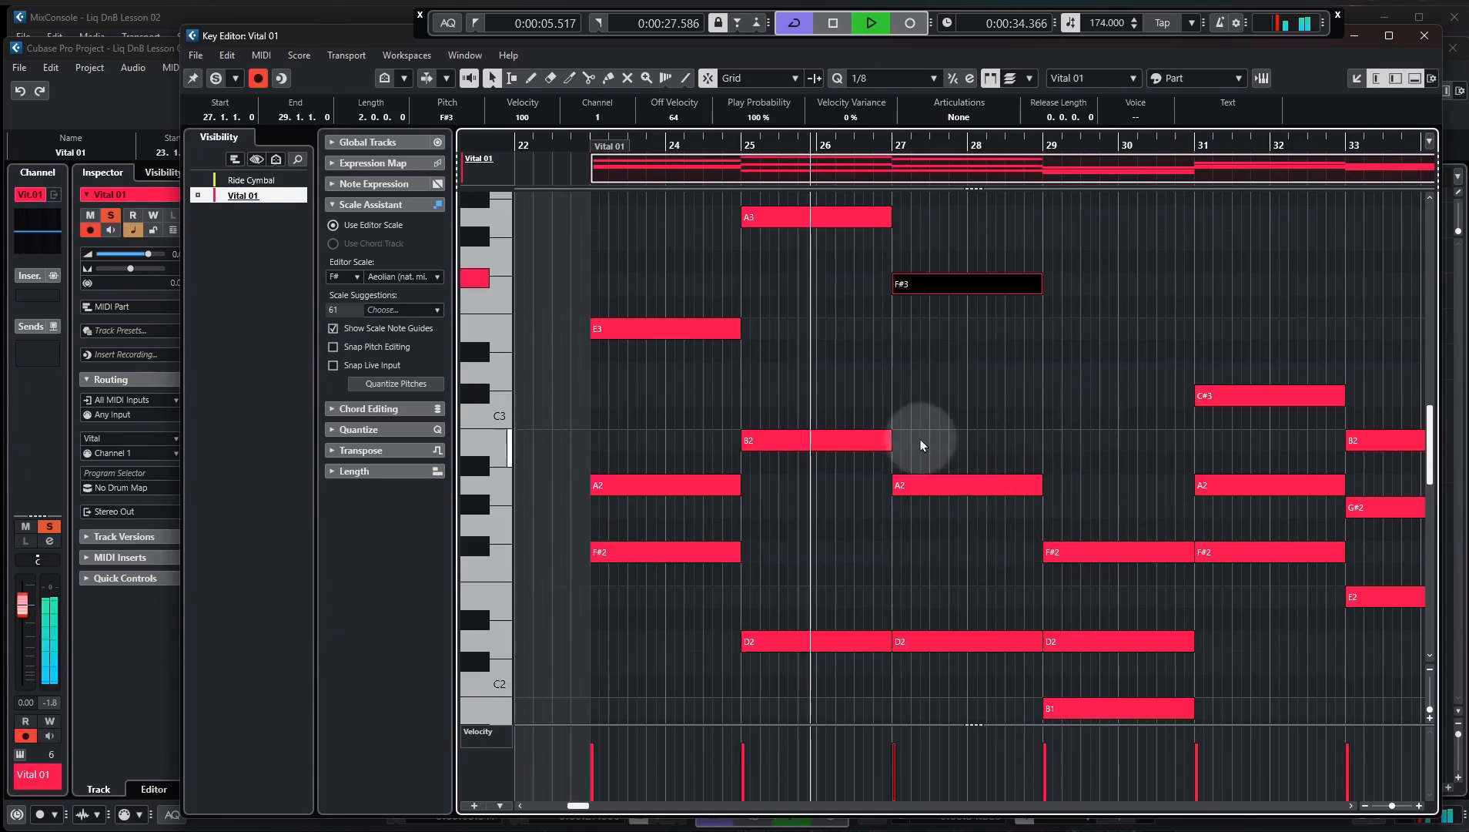
pyautogui.click(1050, 404)
pyautogui.press('space')
# Move the upper notes of the bar 29 chord to G#3 and C#3 and play up to it
pyautogui.moveTo(1110, 552); pyautogui.dragTo(1113, 240)
pyautogui.moveTo(1109, 641); pyautogui.dragTo(1107, 402)
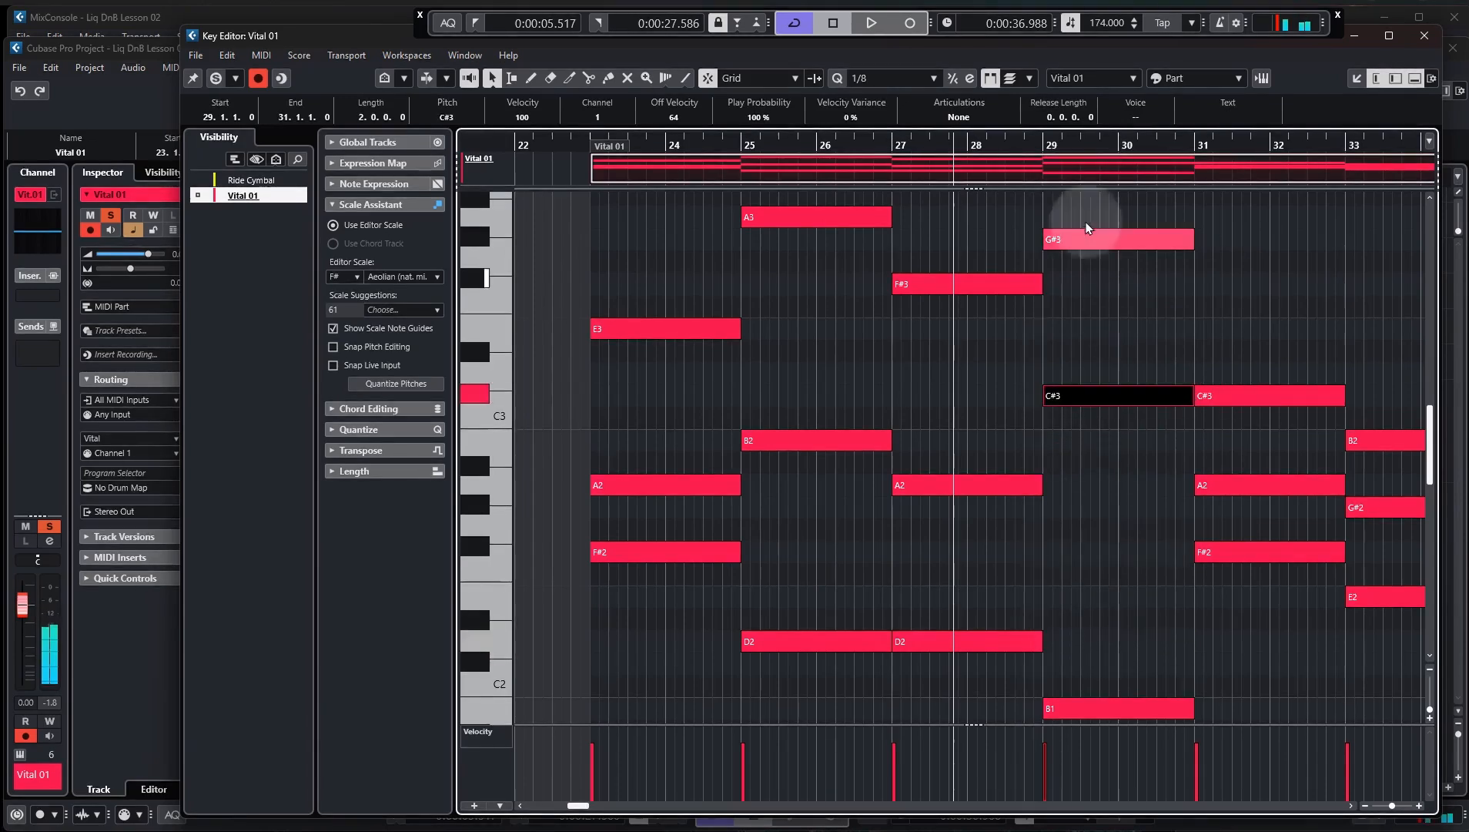
pyautogui.press('space')
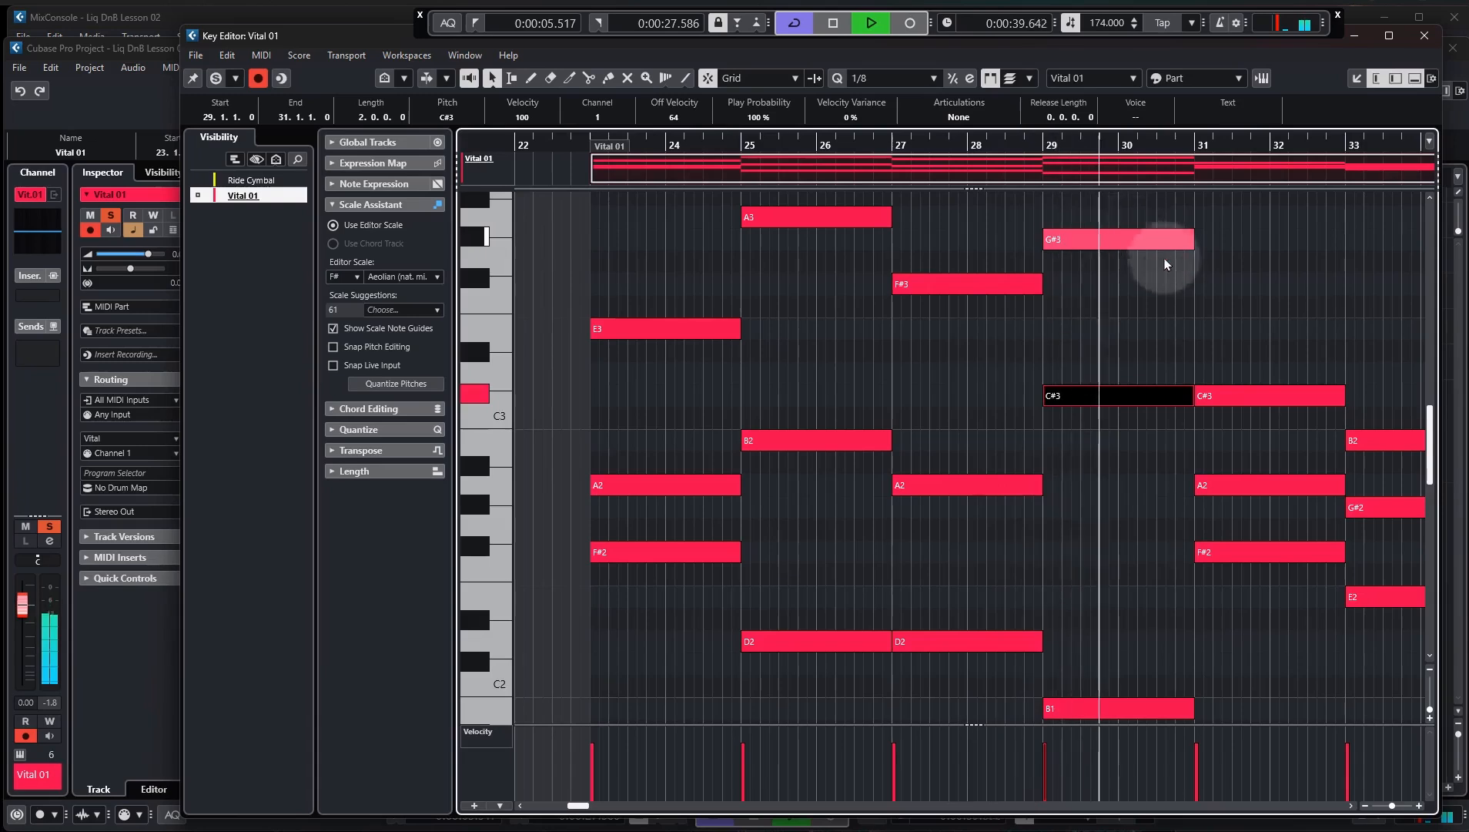
pyautogui.press('space')
# Review the edited chord voicings across the whole part and close the Key Editor
pyautogui.scroll(-3, 629, 468)
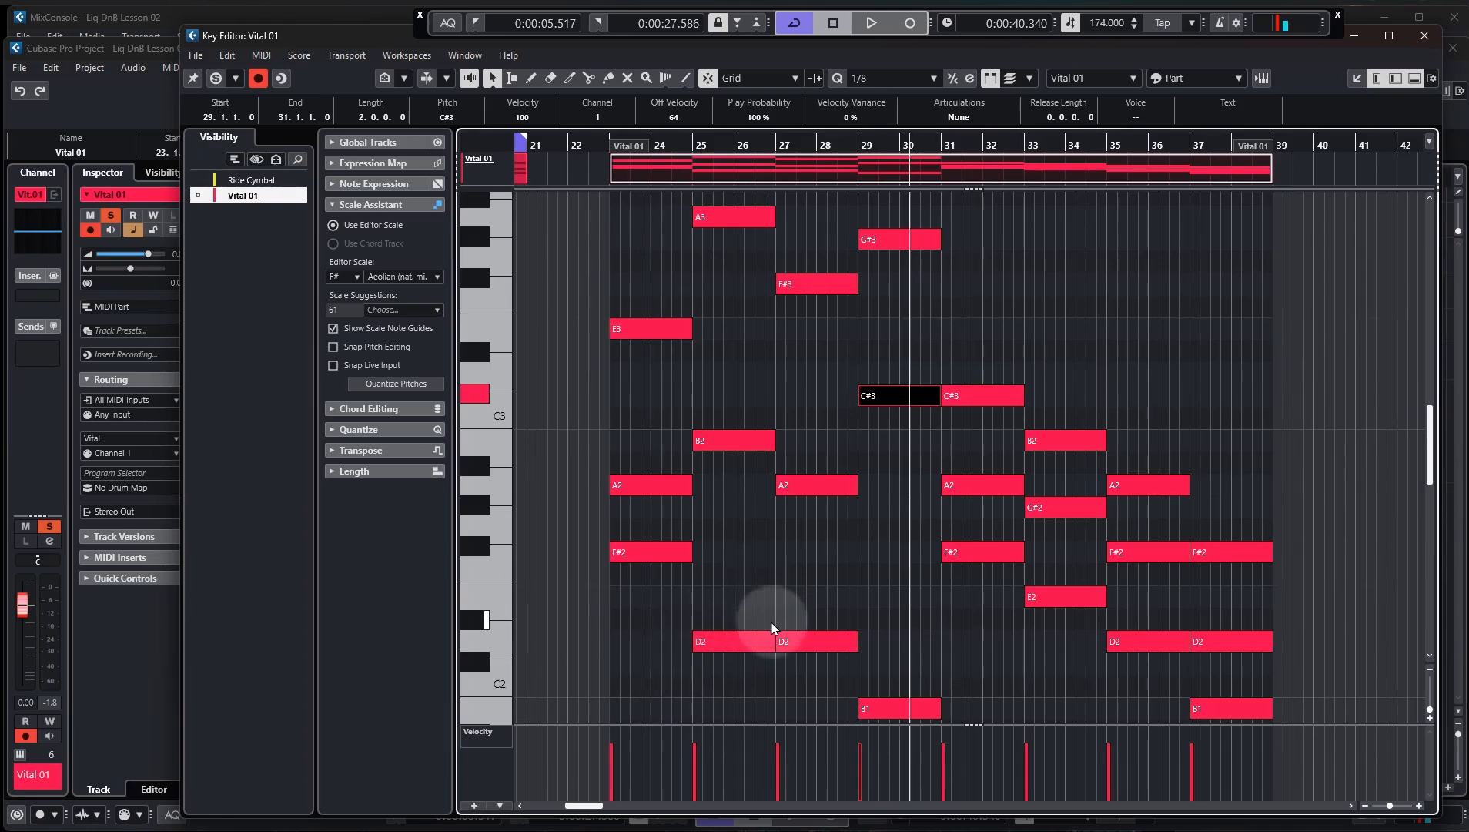
pyautogui.press('F2')
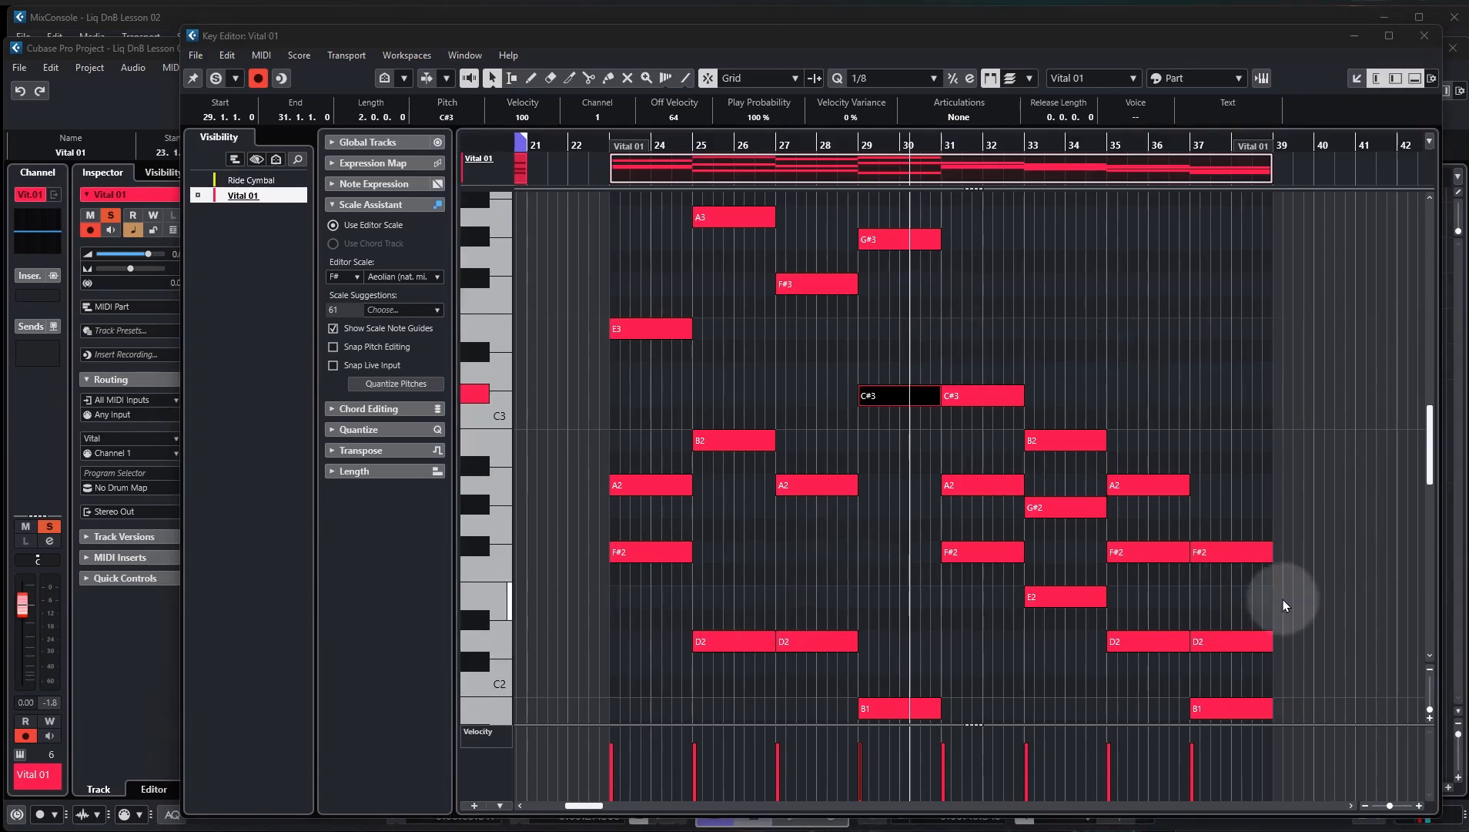
pyautogui.scroll(2, 643, 549)
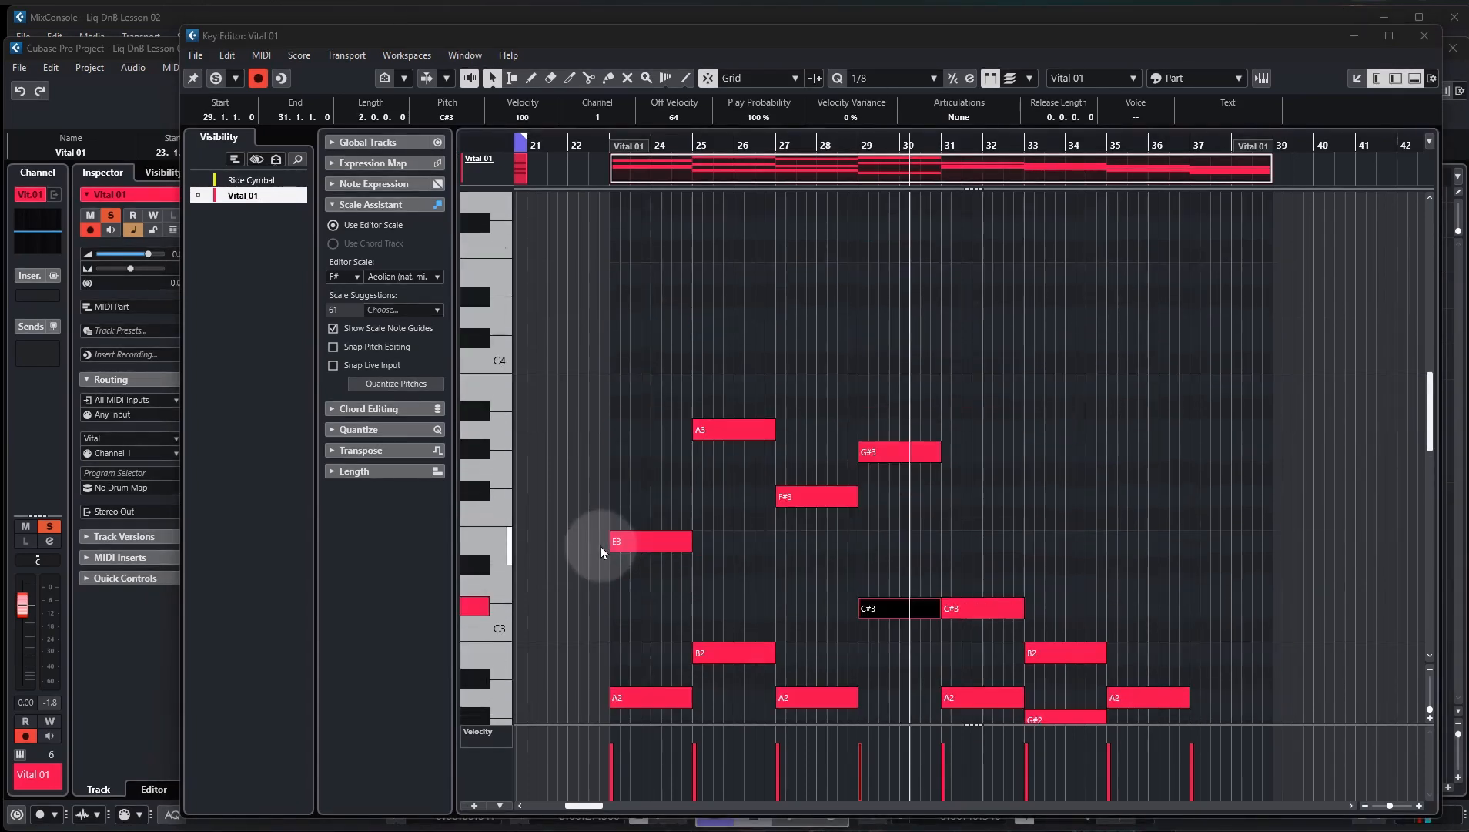
pyautogui.press('F2')
pyautogui.scroll(-2, 670, 583)
pyautogui.keyDown('ctrl'); pyautogui.scroll(4, 612, 501); pyautogui.keyUp('ctrl')
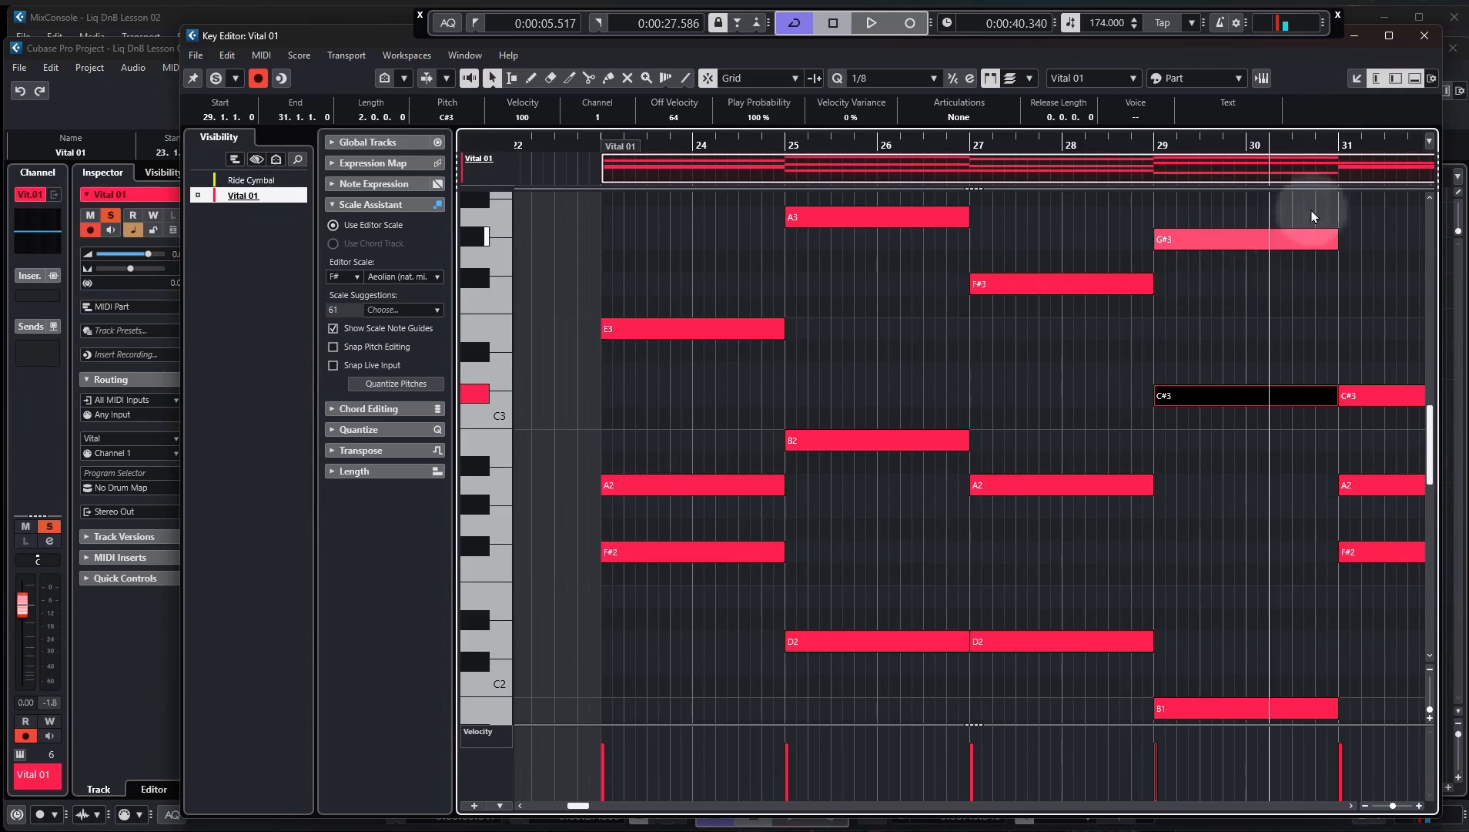
pyautogui.click(1423, 35)
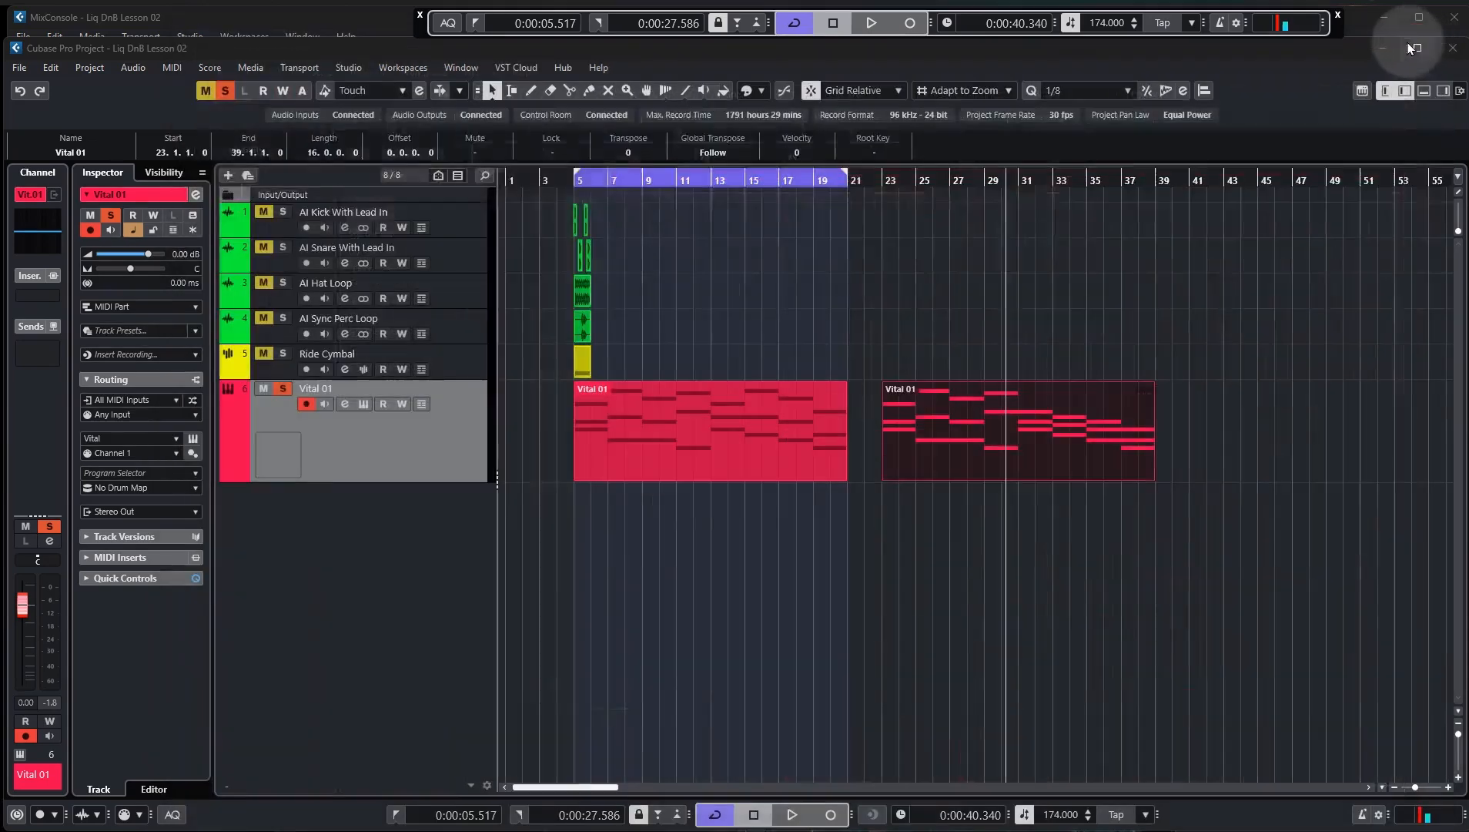